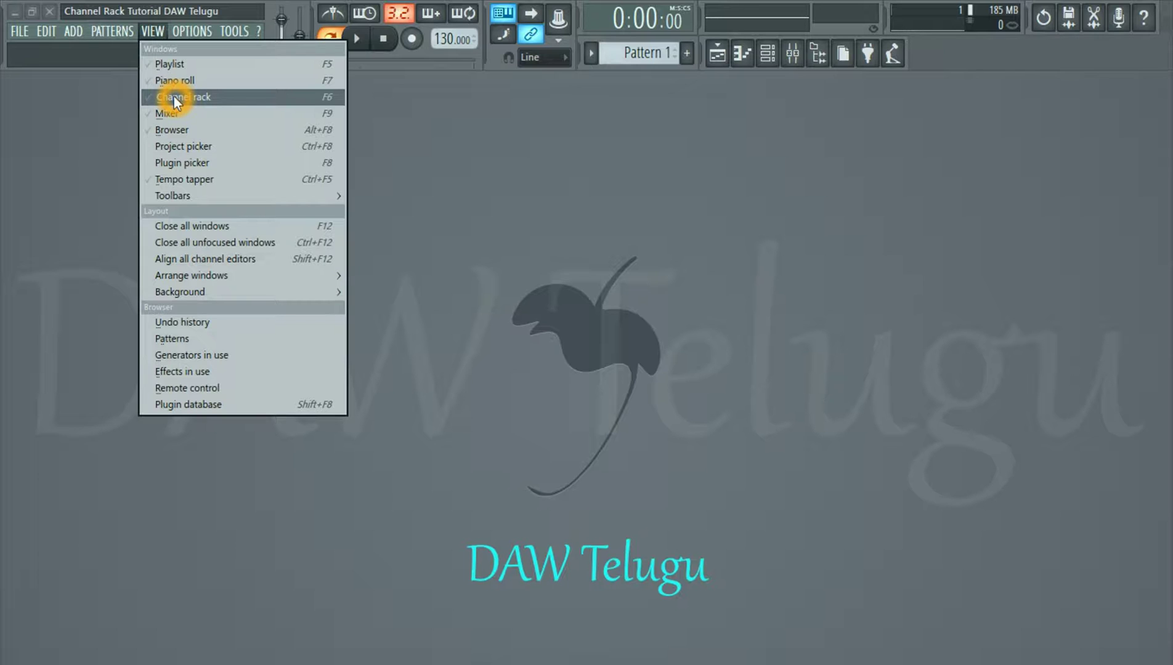
Step: Show the Channel rack with Kick, Clap, Hat, Snare and the two chopped-snare channels
click(175, 97)
click(767, 55)
click(767, 55)
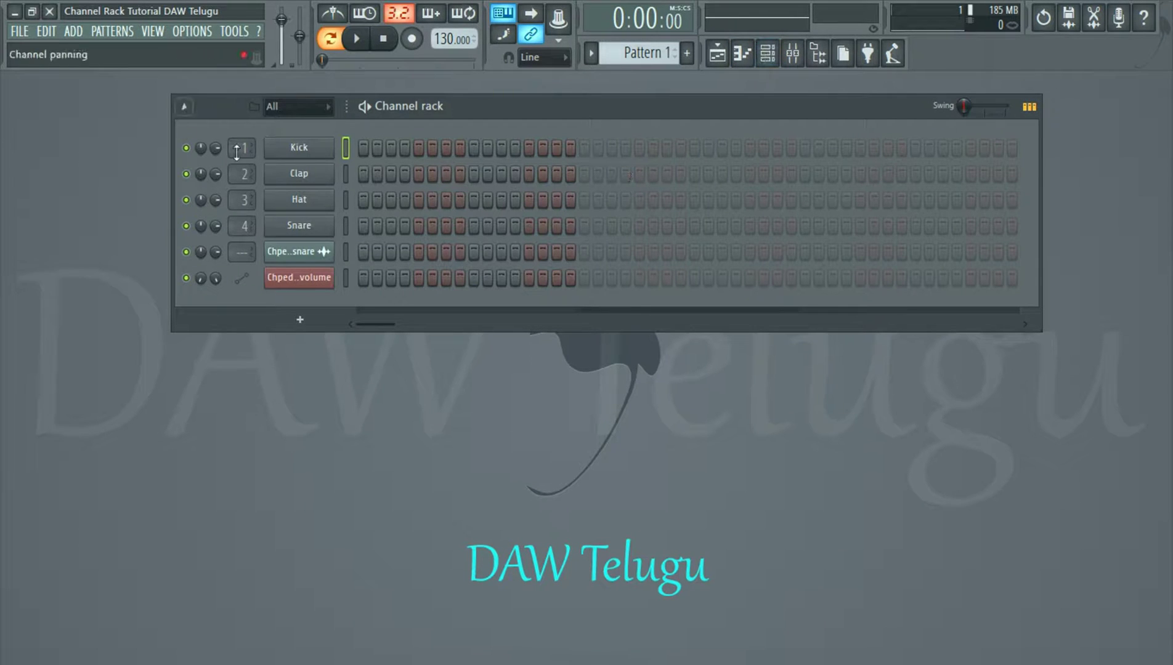
Step: Browse the Add one plugin list in the channel options menu, then dismiss it
click(182, 107)
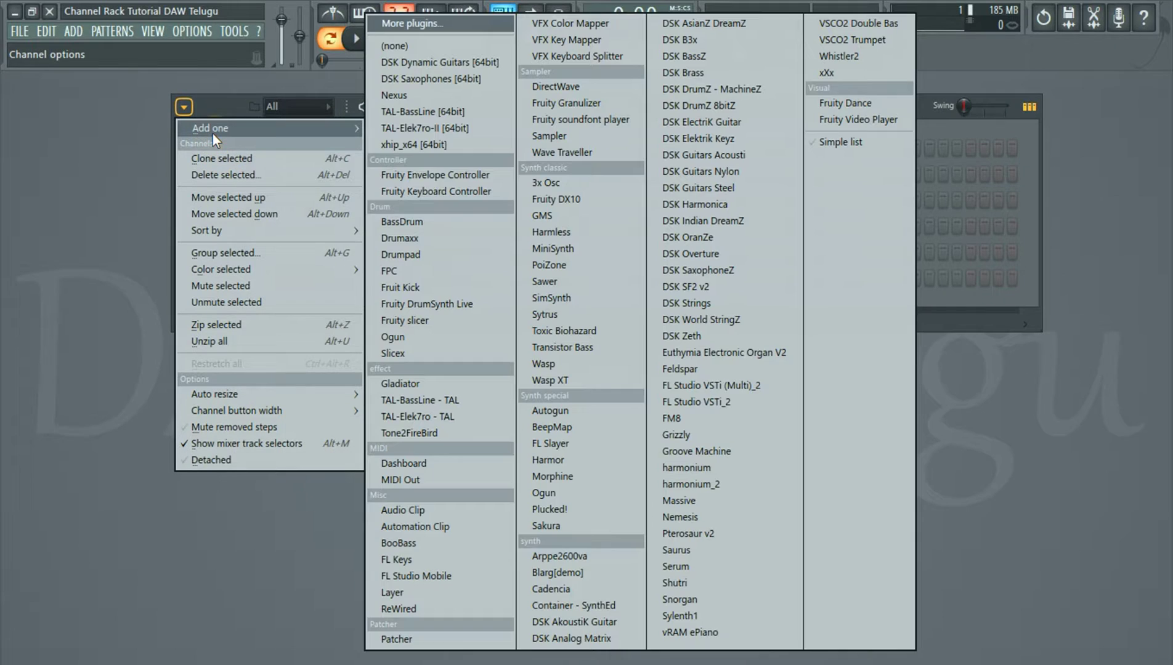
mouse_move(213, 133)
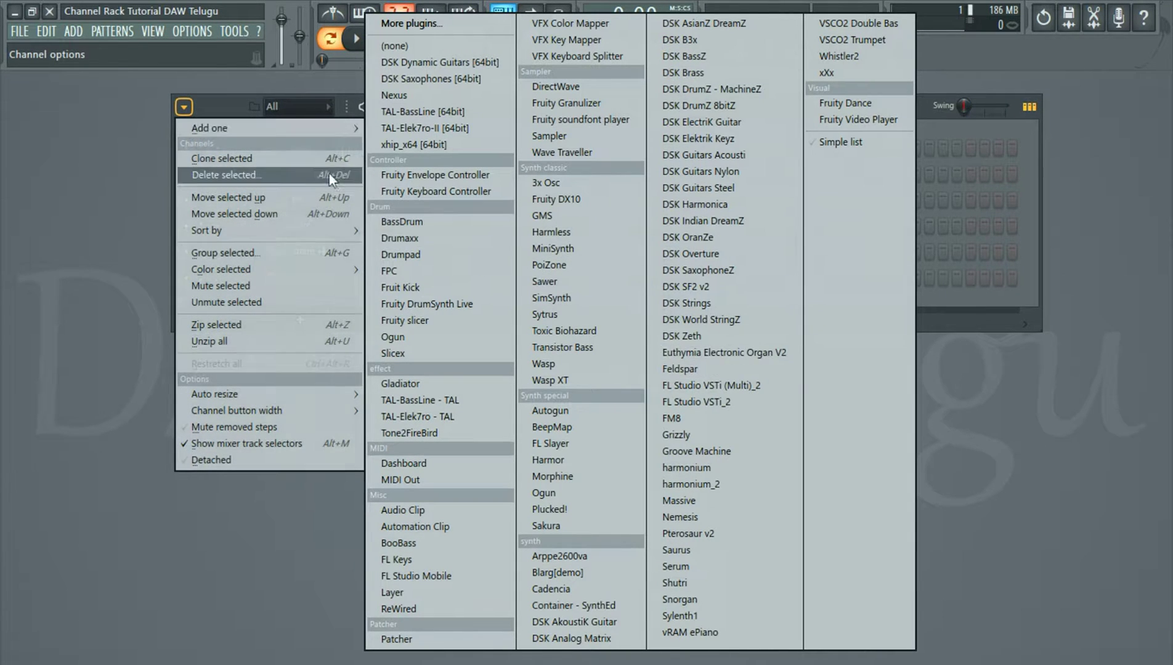
click(288, 160)
click(473, 111)
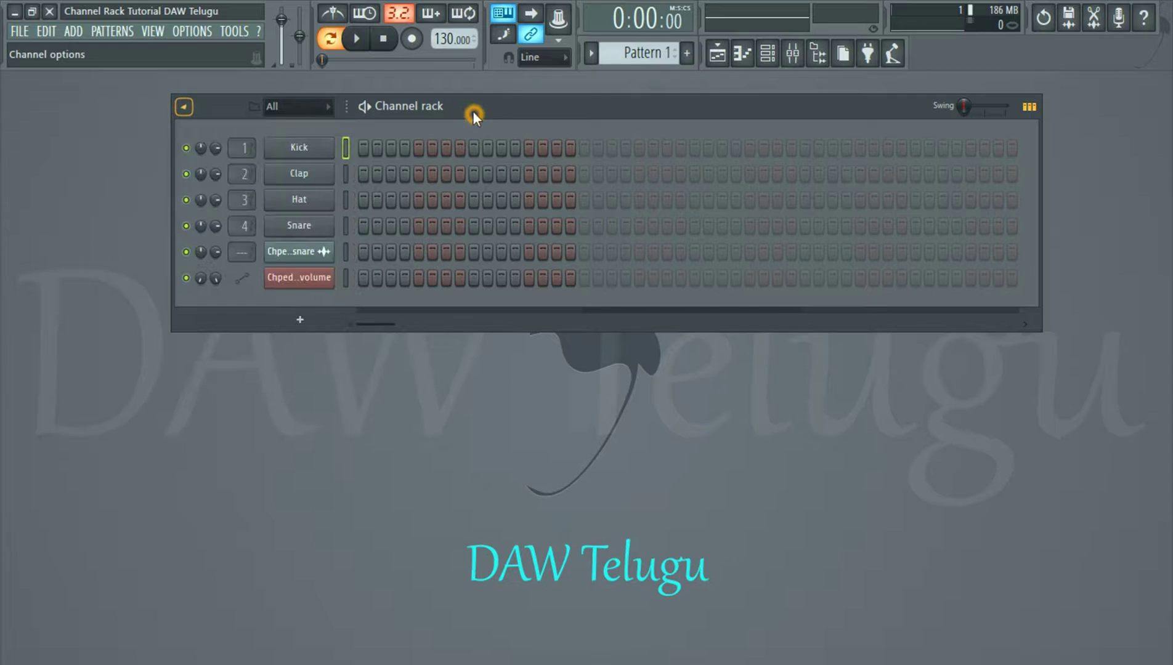
Step: Browse the Insert plugin list in the Kick channel's context menu
right_click(321, 149)
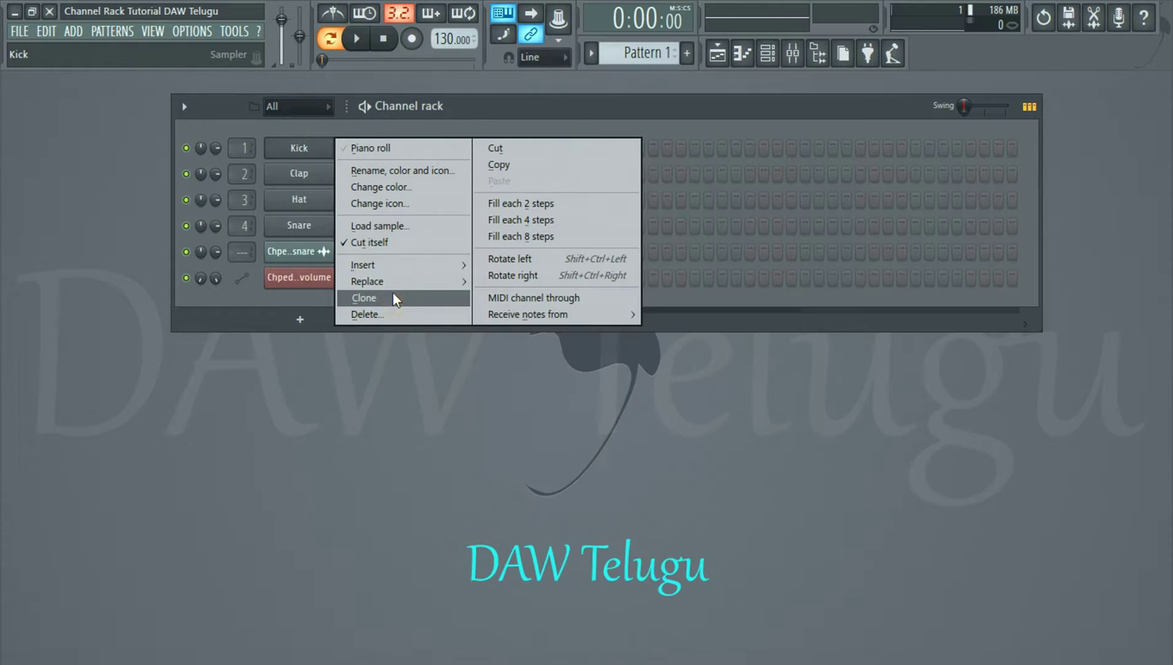
click(391, 267)
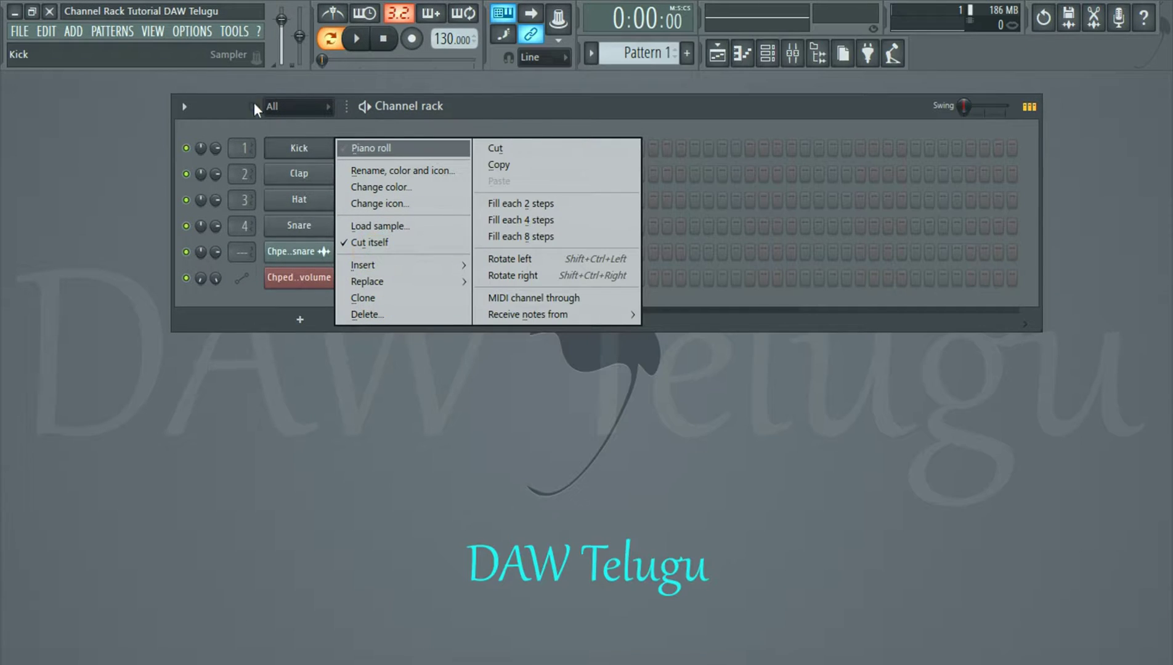
click(184, 107)
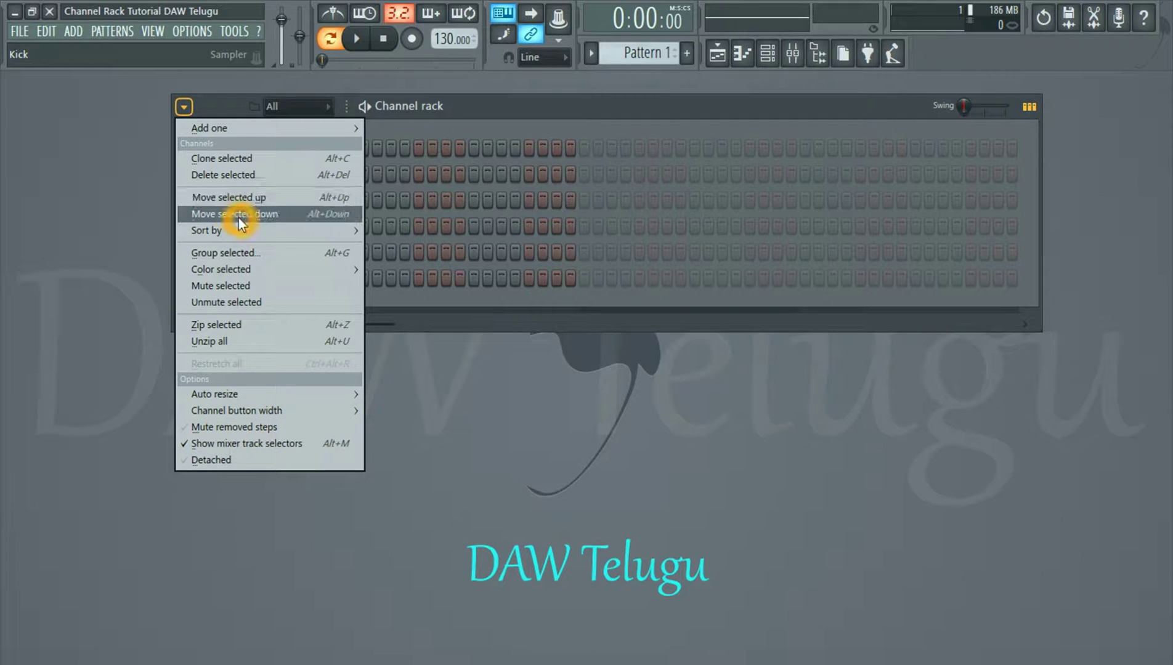
Step: Move Clap above Kick with Move selected up, then back below with Move selected down
click(464, 107)
click(345, 174)
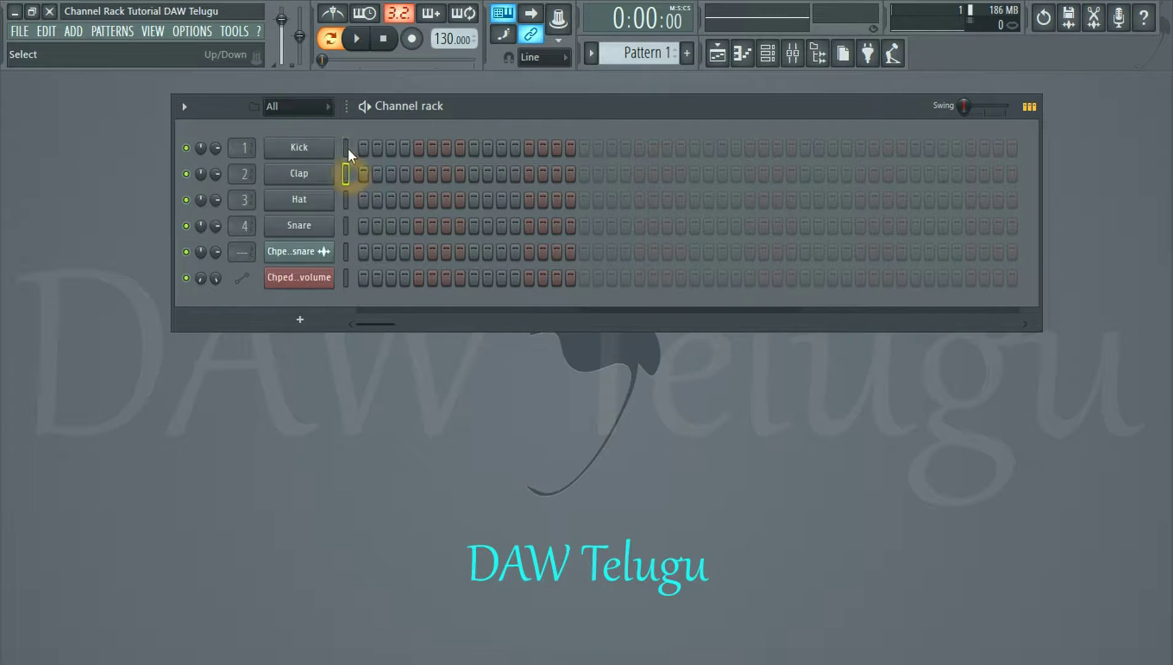
click(184, 107)
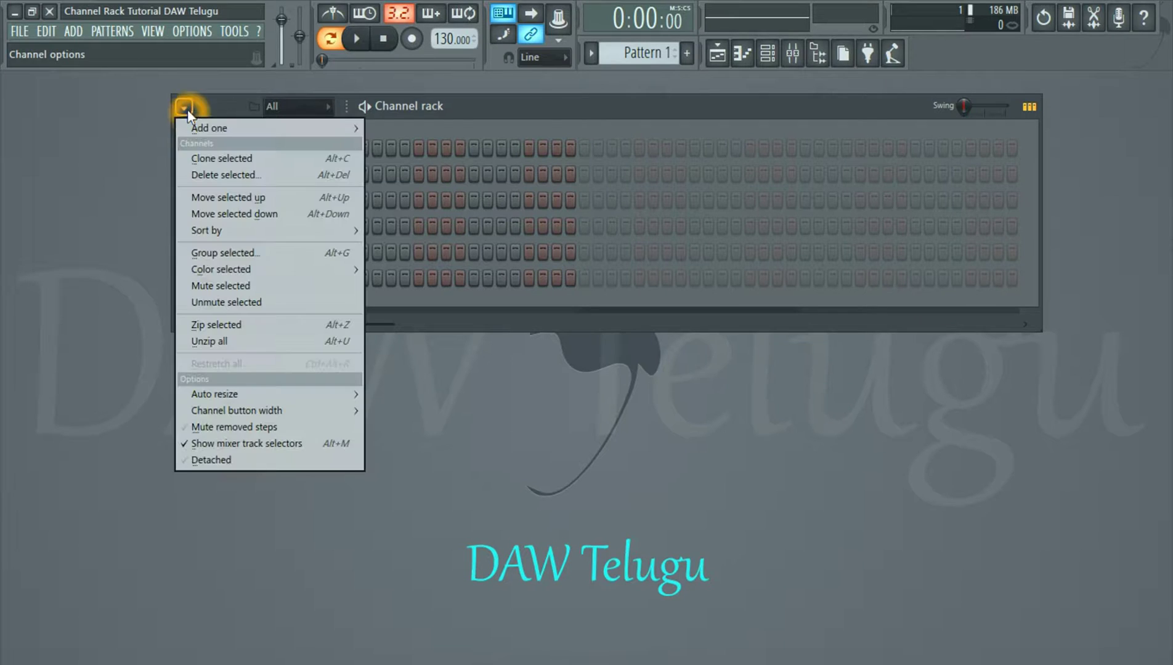
click(252, 199)
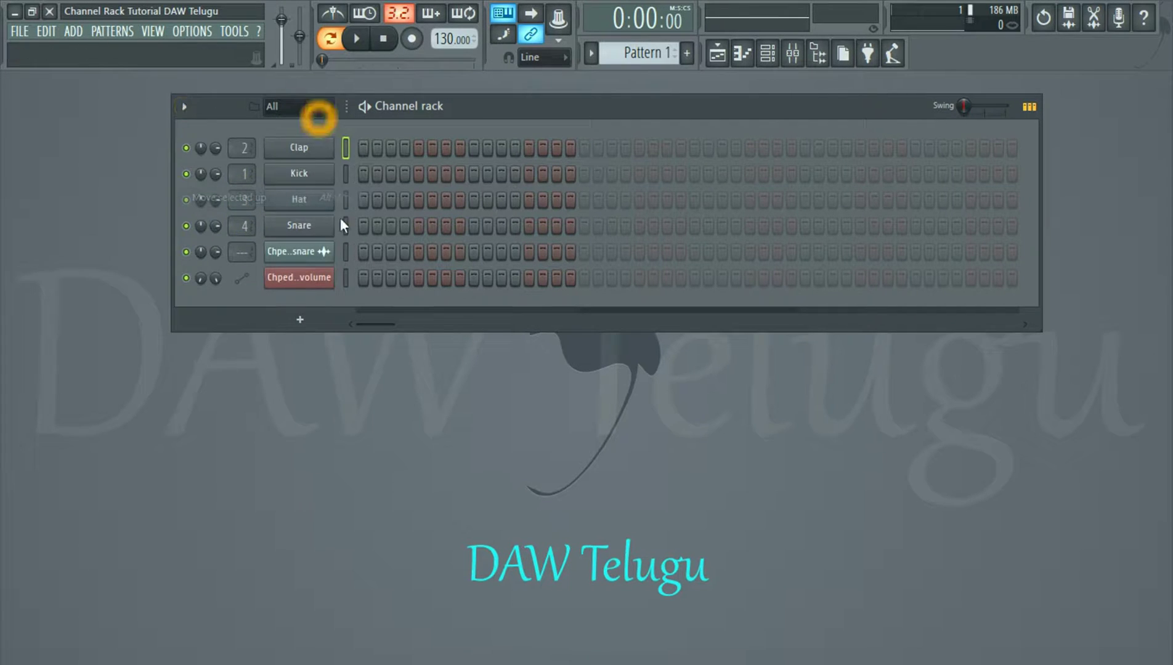
click(184, 106)
click(287, 210)
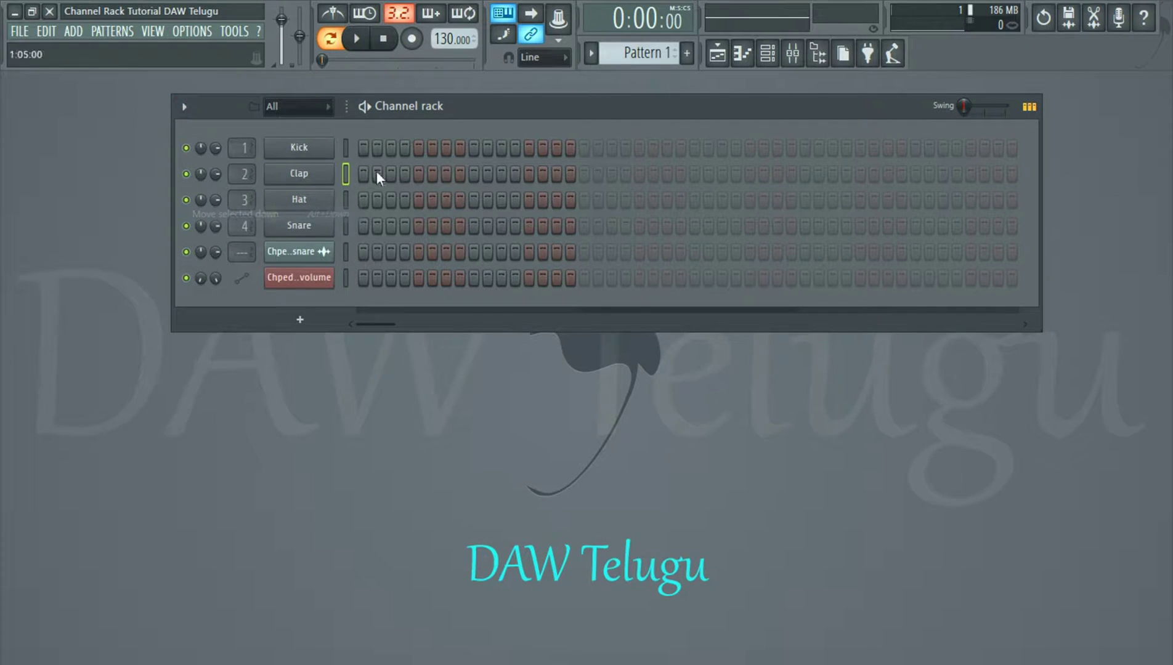
Step: Show the Sort by choices: colour, name or track number
click(185, 107)
mouse_move(241, 232)
click(401, 246)
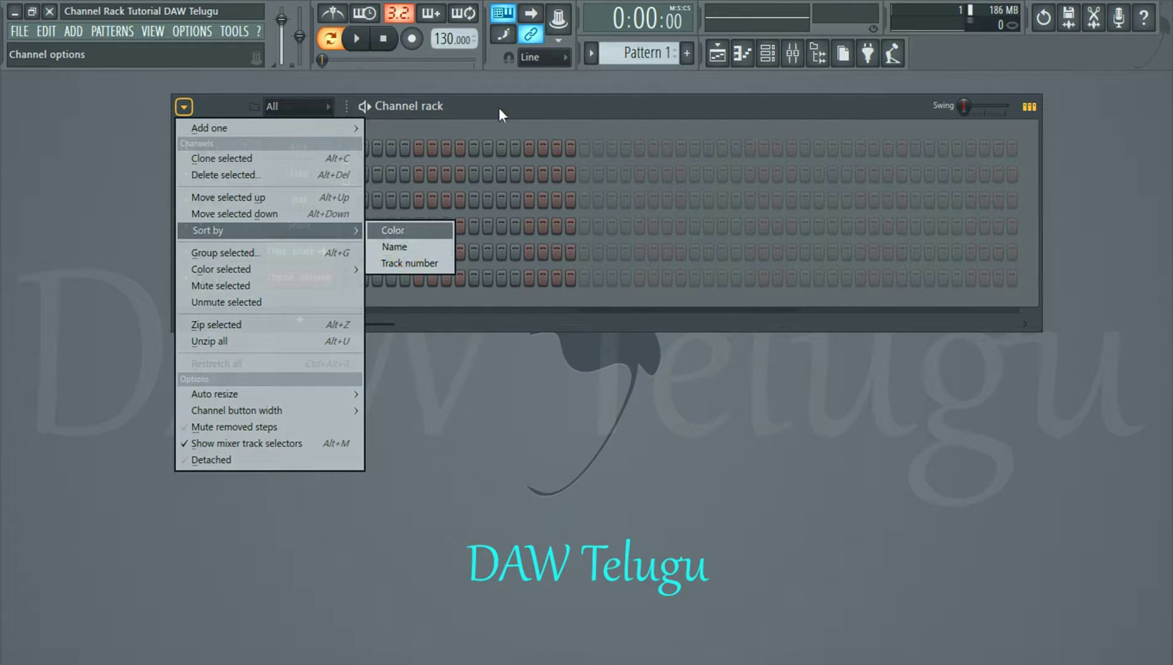
Step: Select Hat, sort the channels by name, and check the Chped snare settings
click(470, 109)
click(299, 196)
click(185, 107)
mouse_move(258, 232)
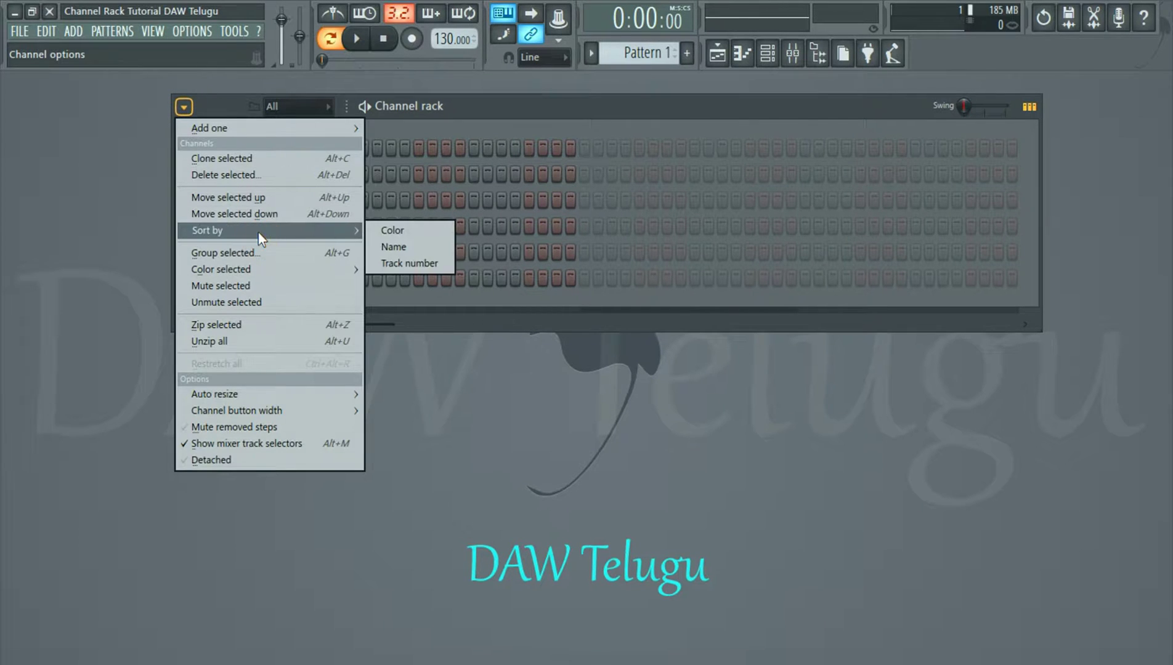
click(413, 244)
click(289, 148)
click(962, 121)
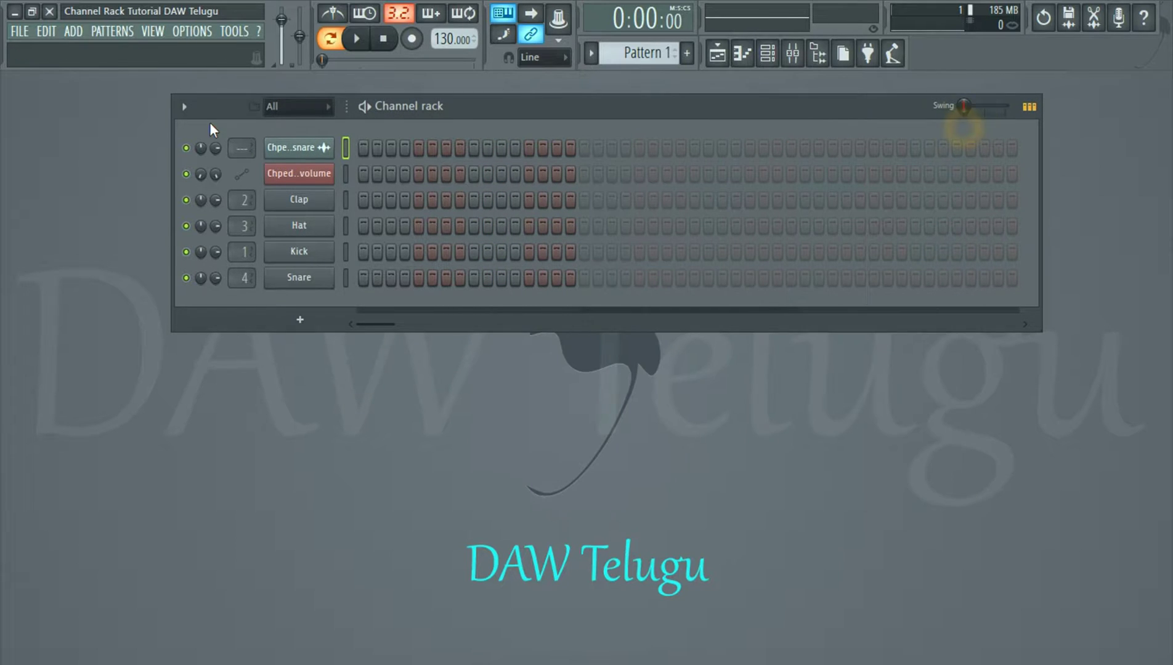
Step: Sort the channels by colour to get chopped-volume, chopped-snare, Snare, Hat, Kick, Clap
click(184, 106)
mouse_move(314, 234)
click(392, 232)
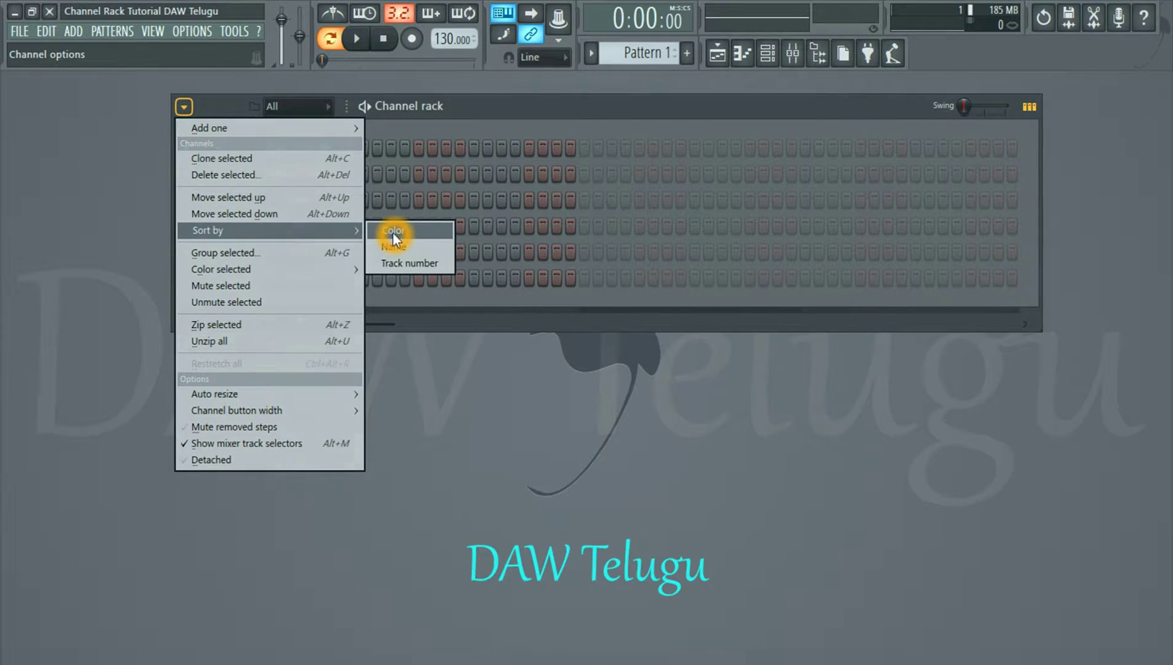
click(399, 248)
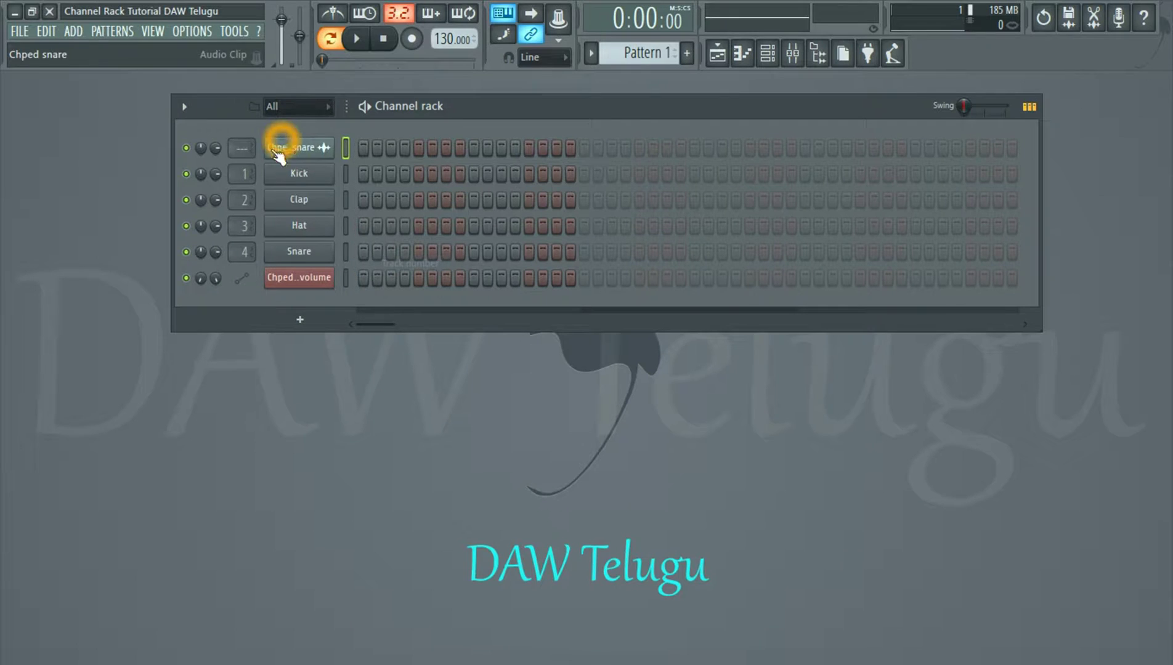
click(184, 106)
mouse_move(311, 233)
click(383, 230)
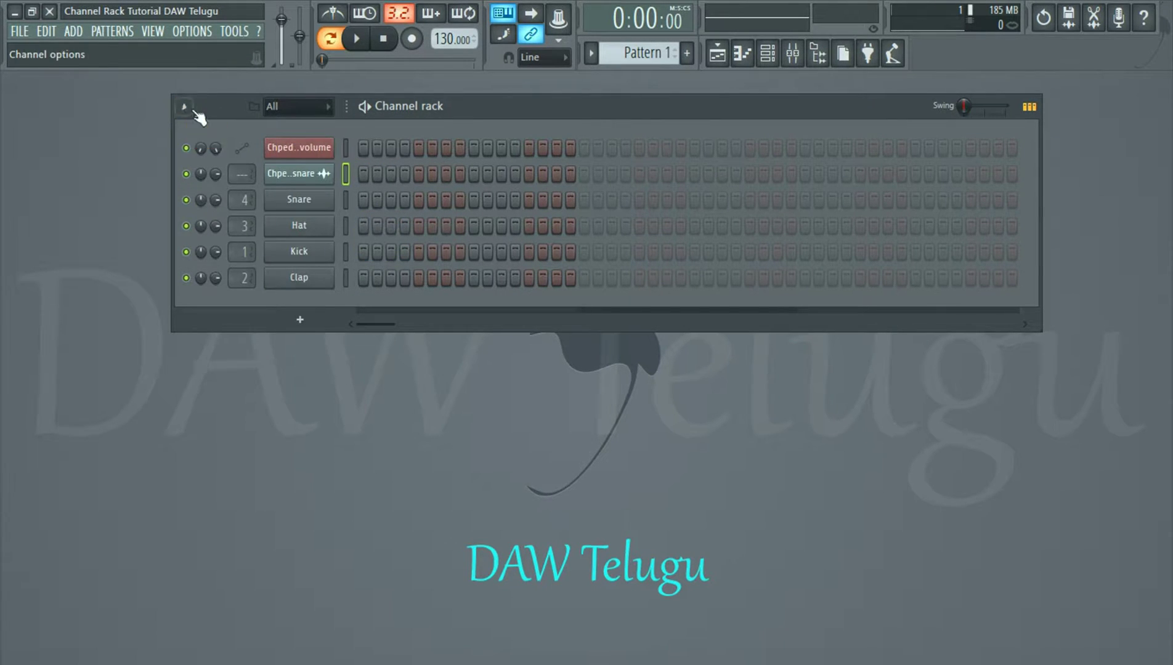
click(184, 107)
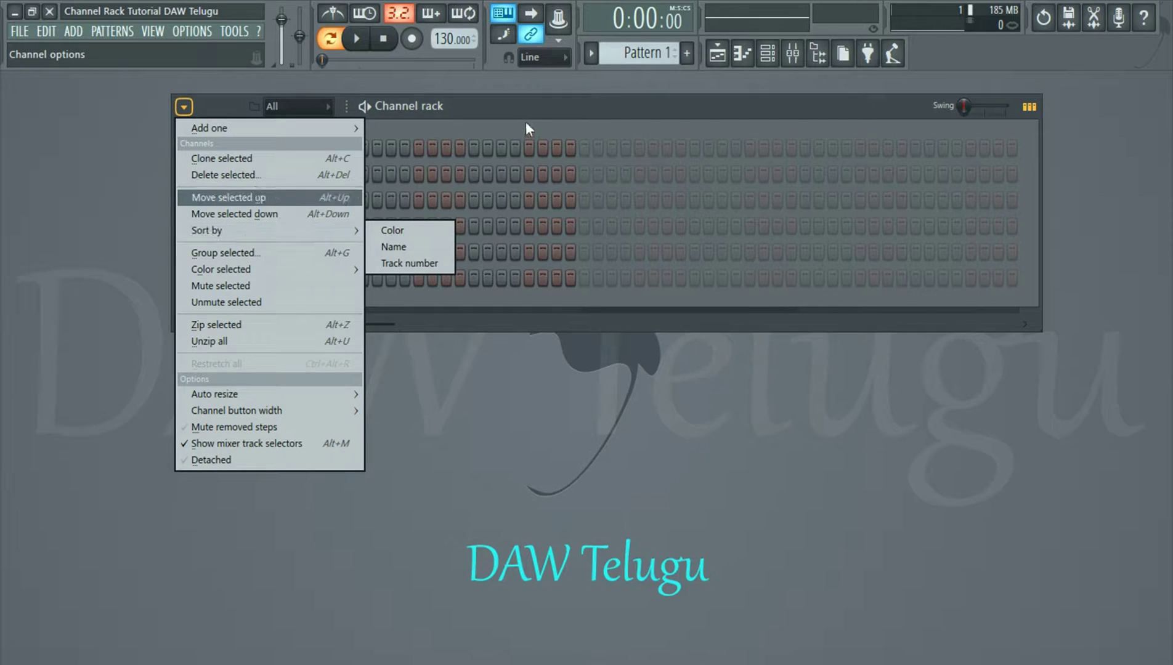
Step: Select Chped snare and move it down repeatedly so both chopped channels sit below Kick
click(524, 111)
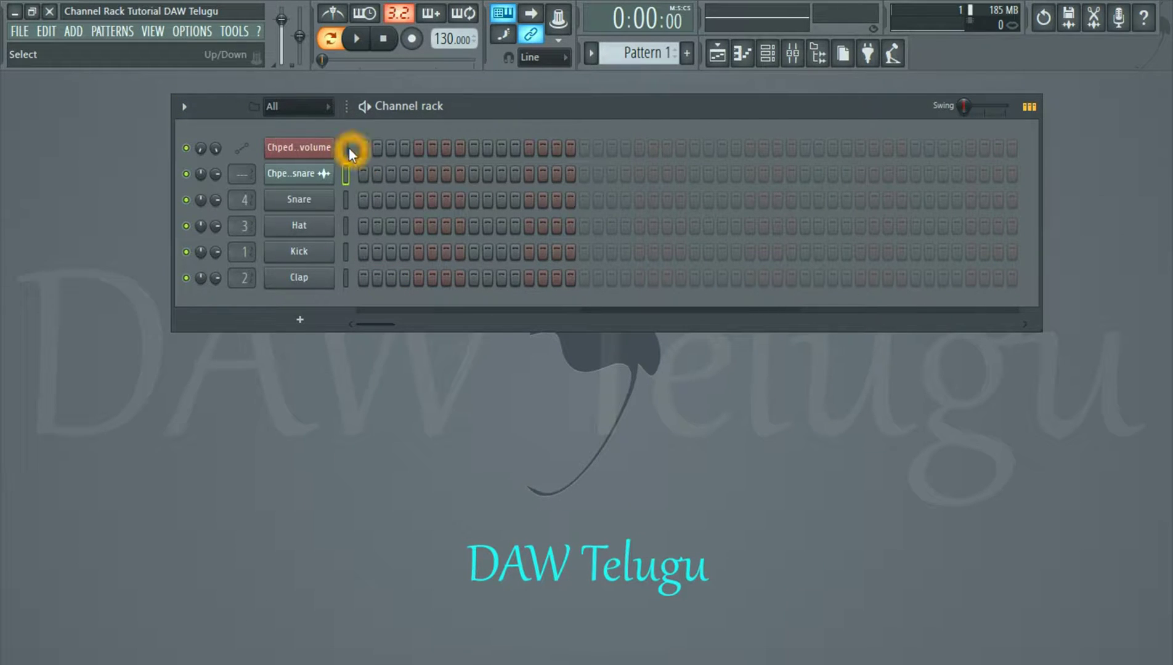
double_click(347, 173)
click(346, 175)
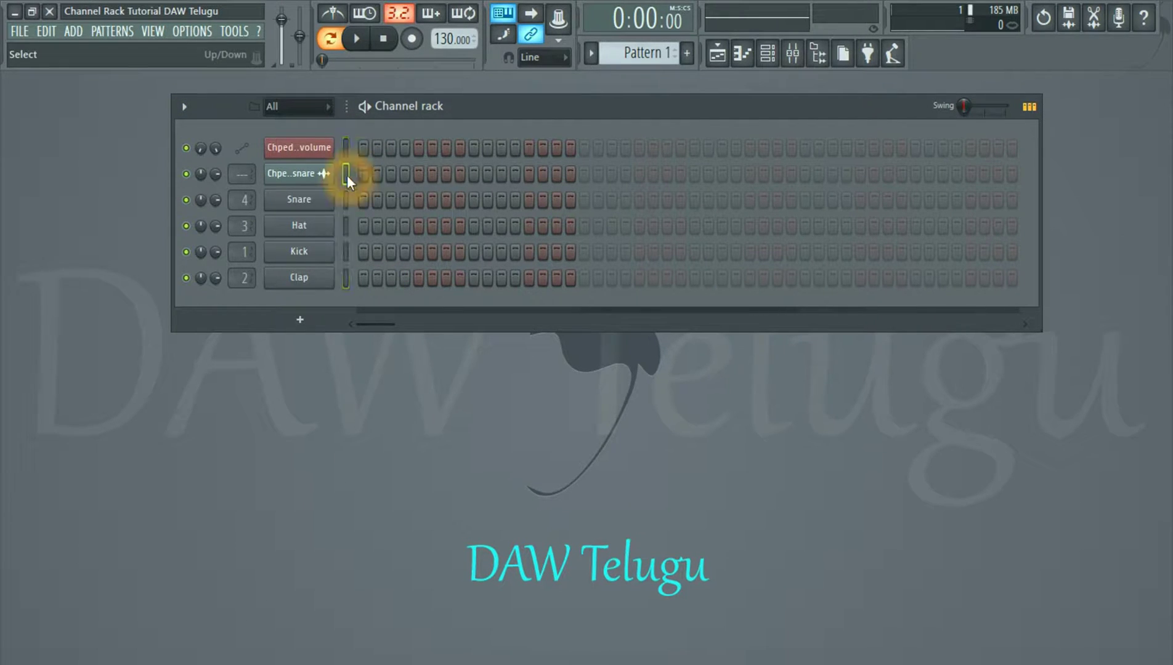
click(183, 106)
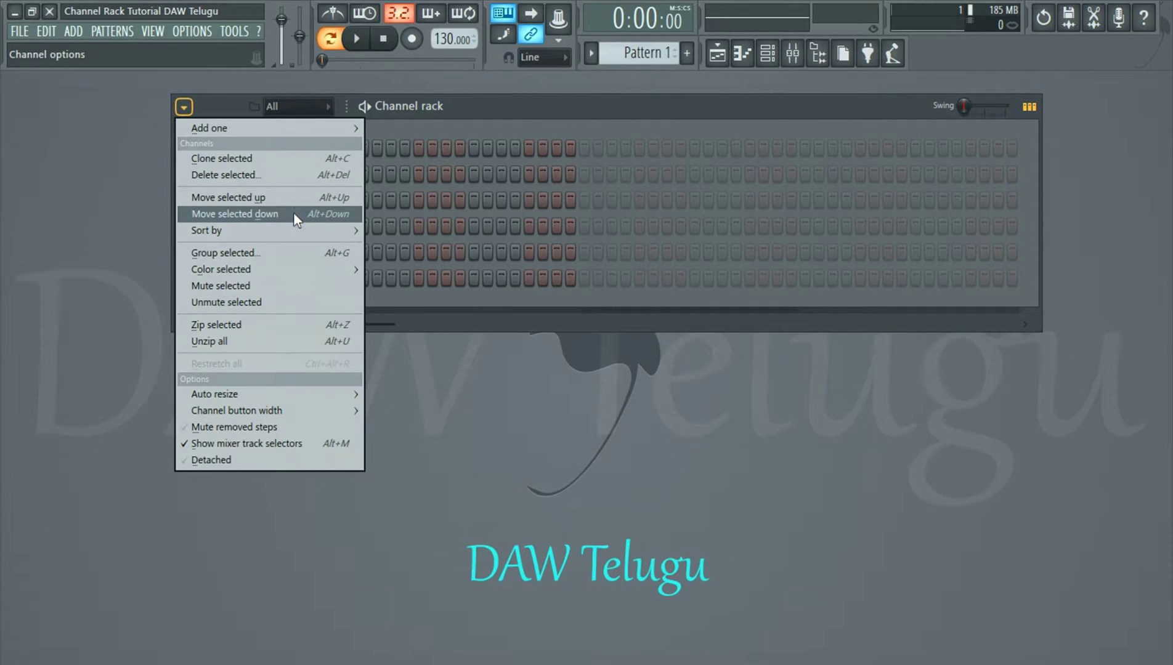
click(271, 214)
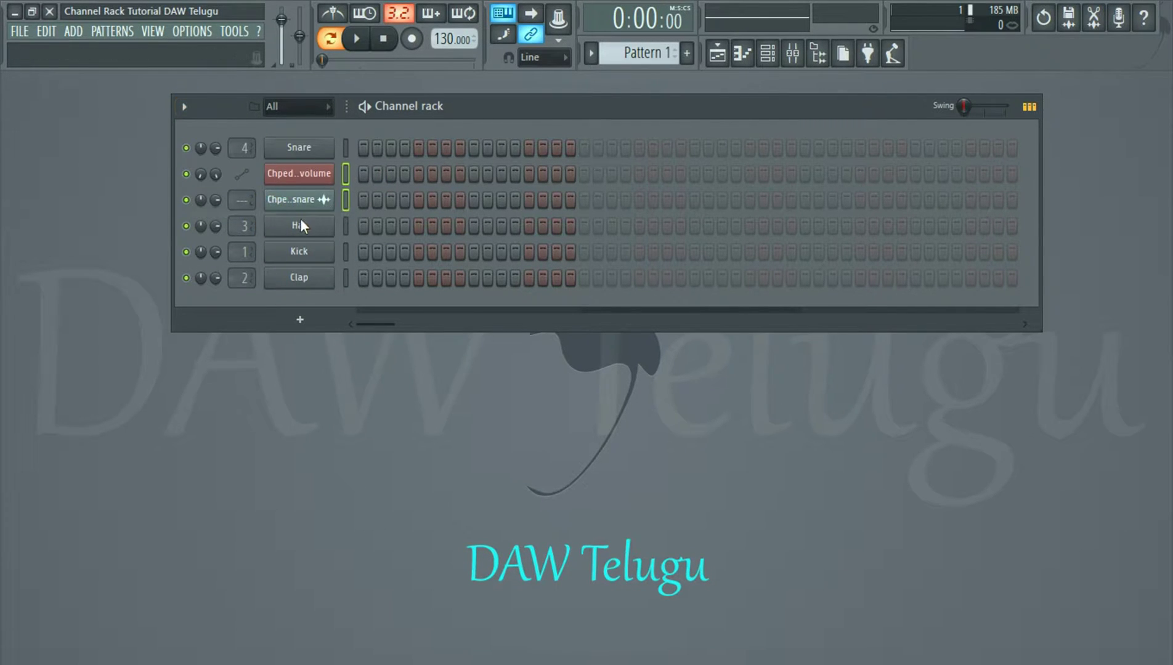
click(183, 107)
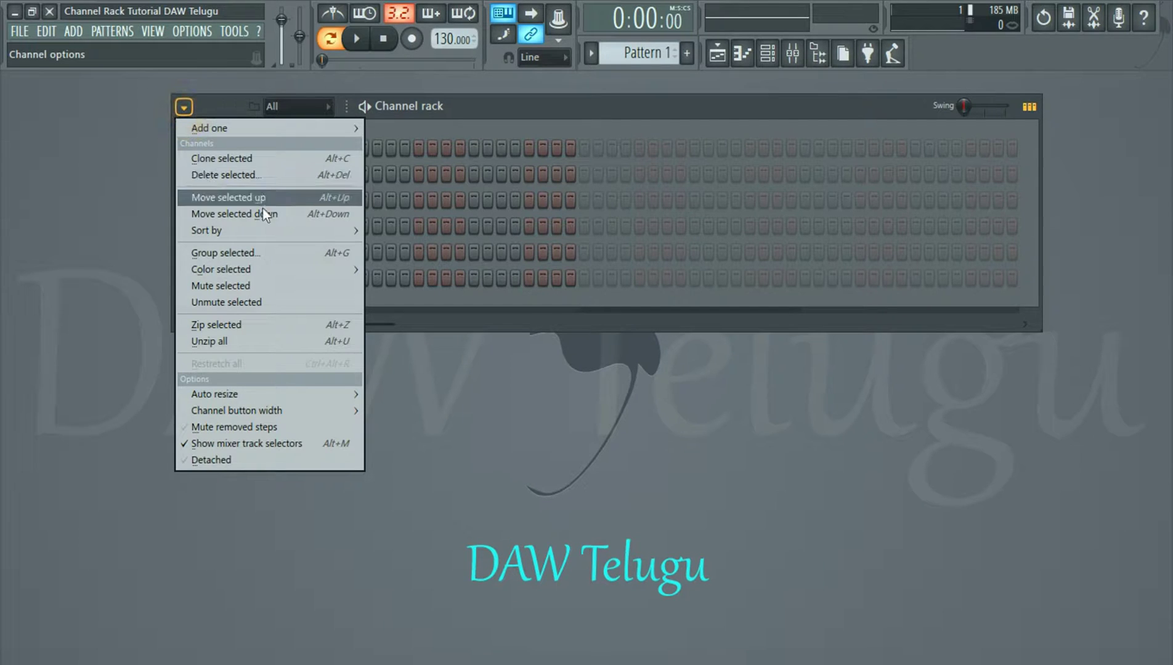
click(262, 216)
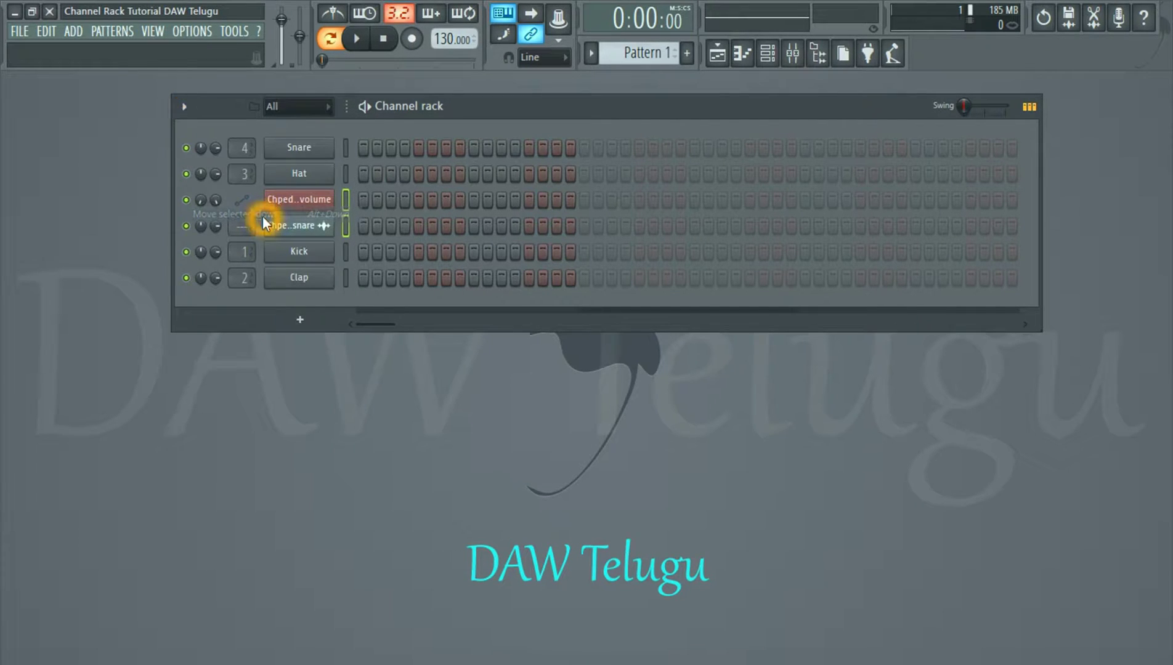
click(183, 106)
click(261, 209)
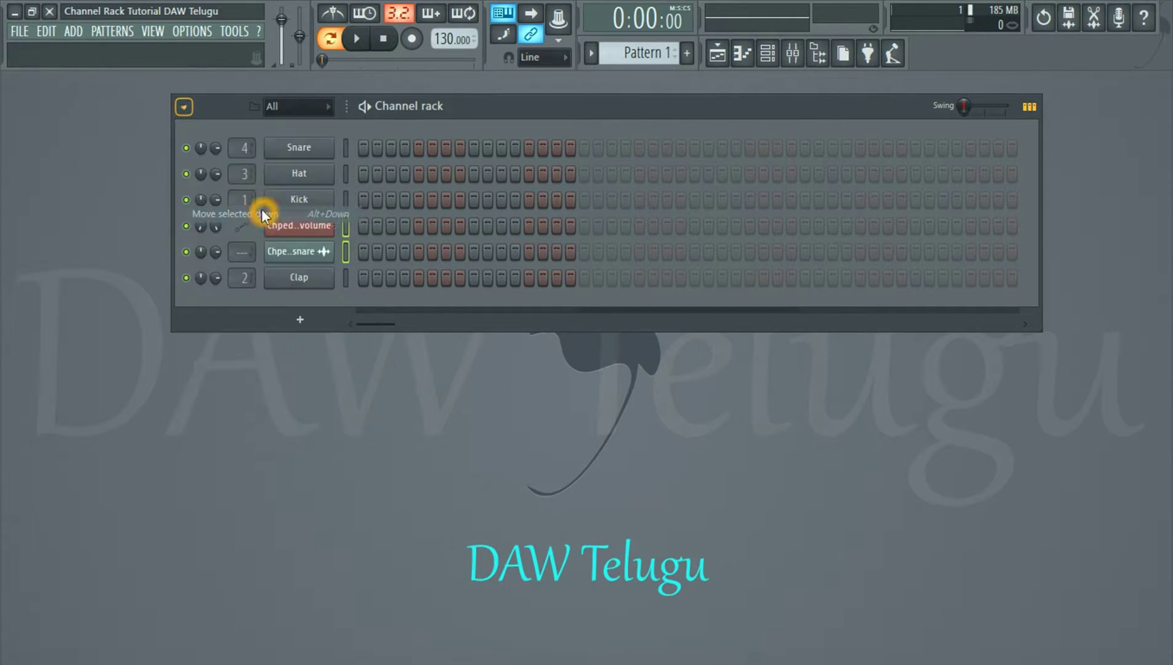
Step: Select the Clap, Kick, Hat and Snare channels together
click(348, 278)
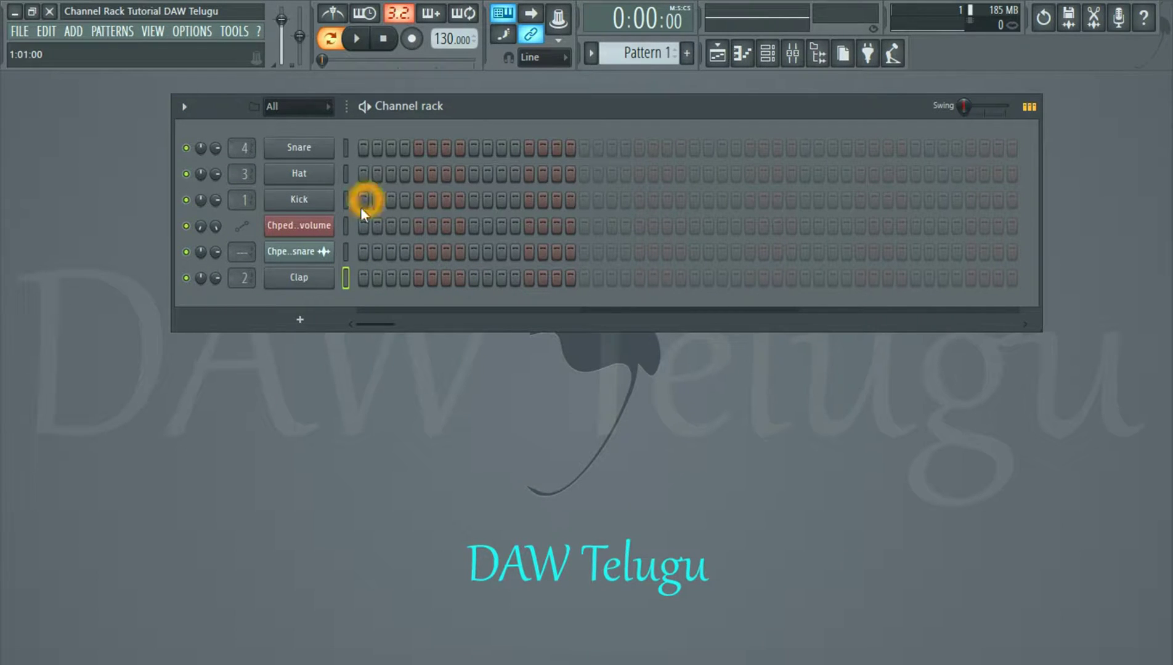
right_click(344, 280)
click(343, 280)
drag(344, 199, 344, 146)
Step: Move the selected drum channels up one row so Clap sits above chopped-snare, then select only Snare
click(184, 106)
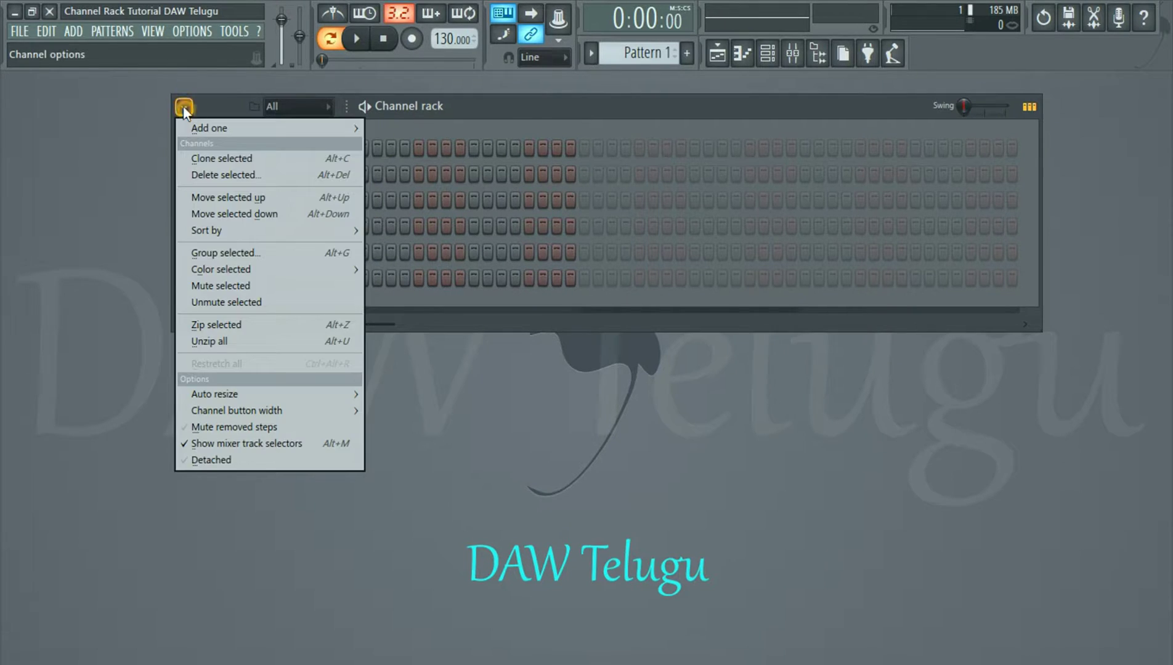
mouse_move(244, 226)
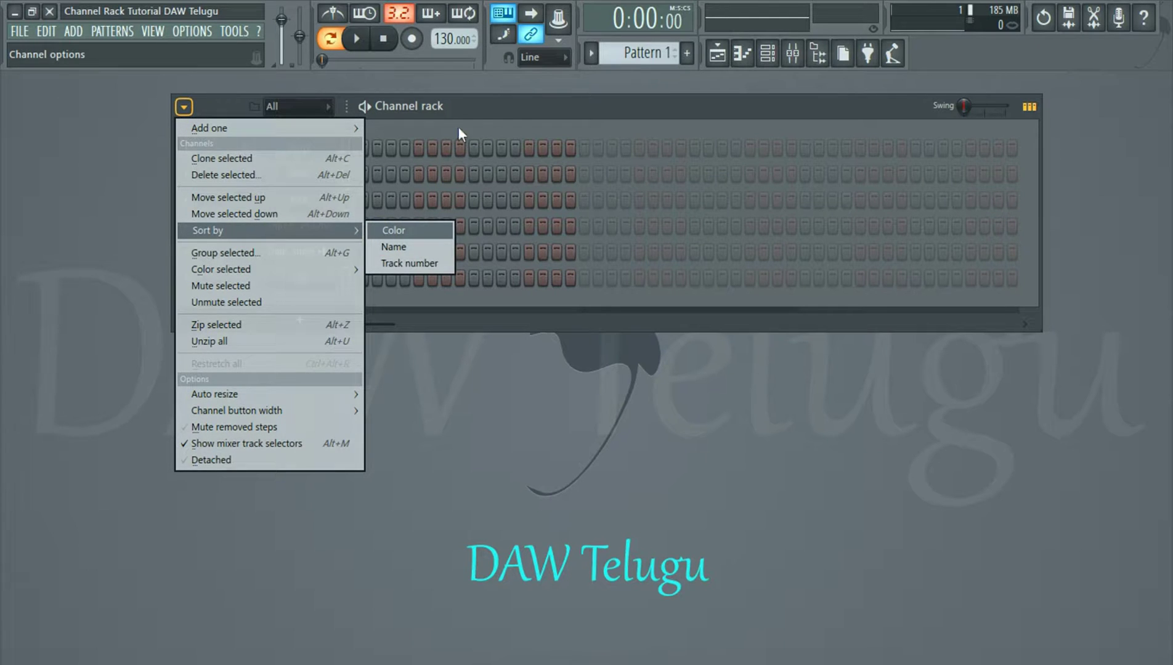
click(256, 199)
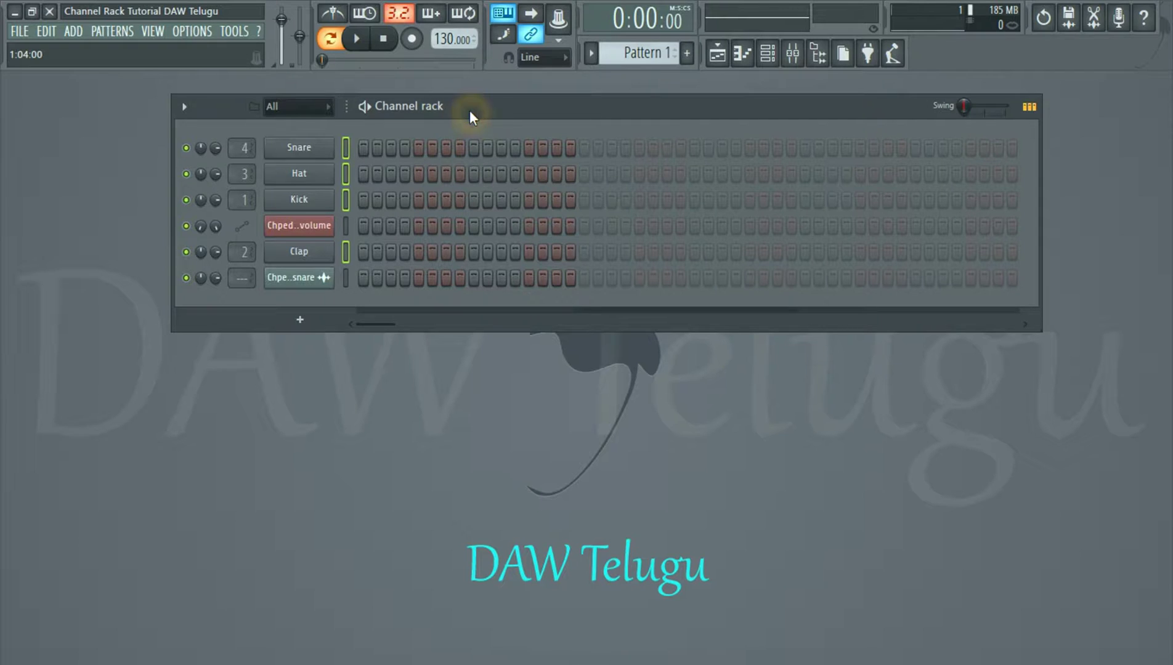
click(346, 147)
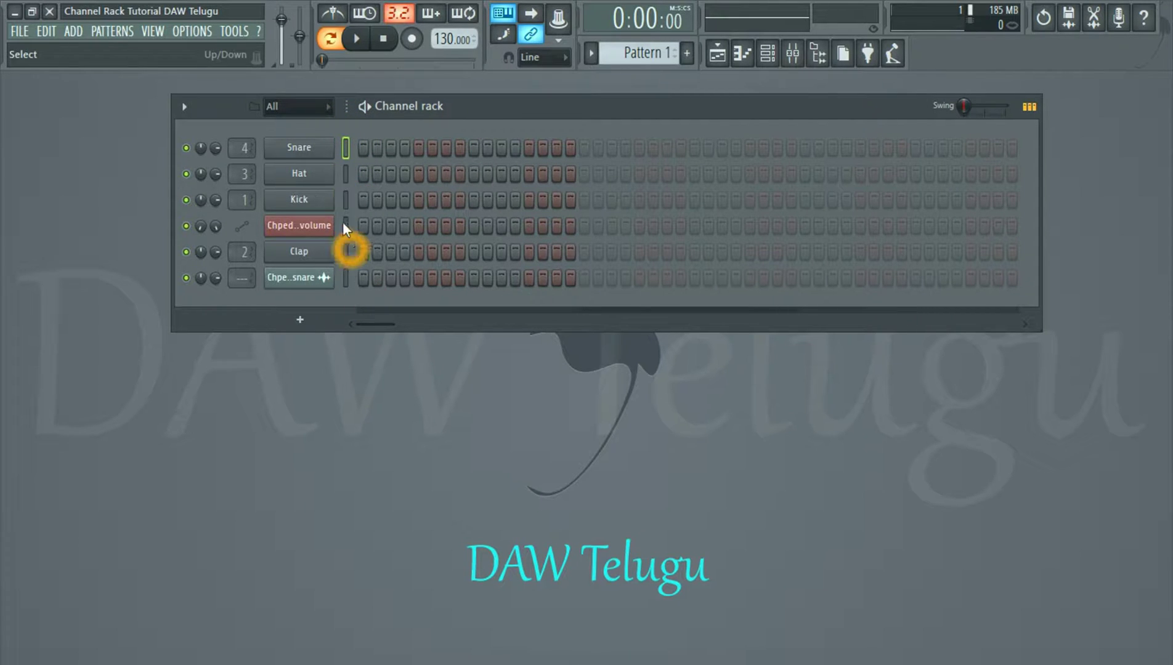
Step: Move the Clap channel up one row, above the chopped-volume channel
right_click(302, 251)
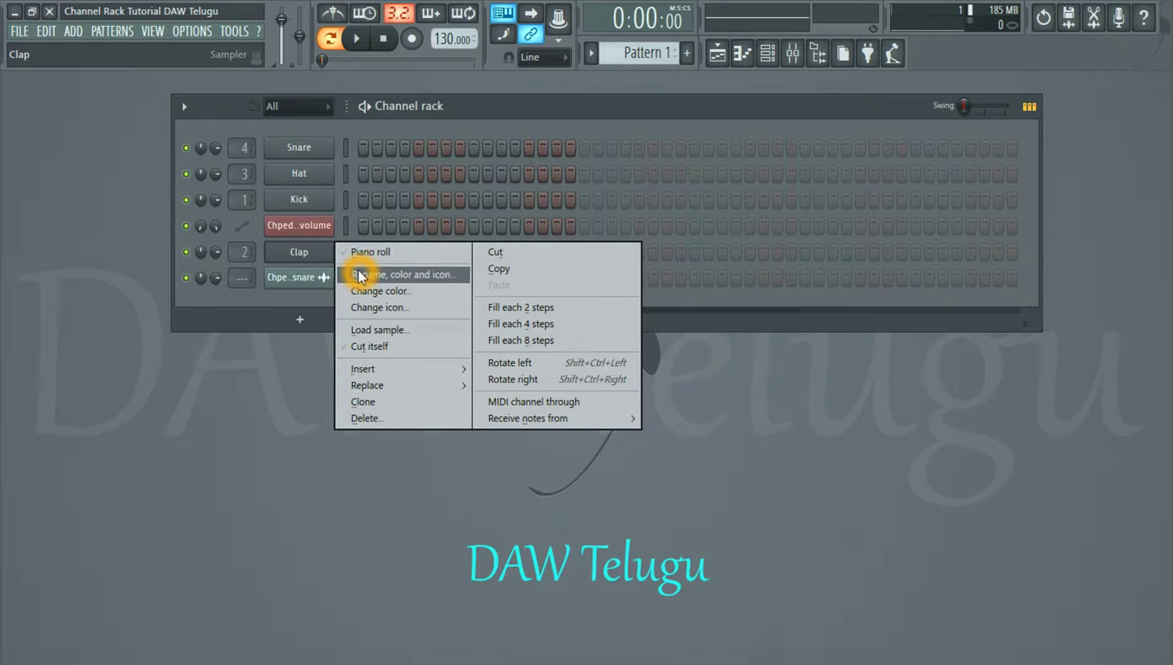
click(433, 109)
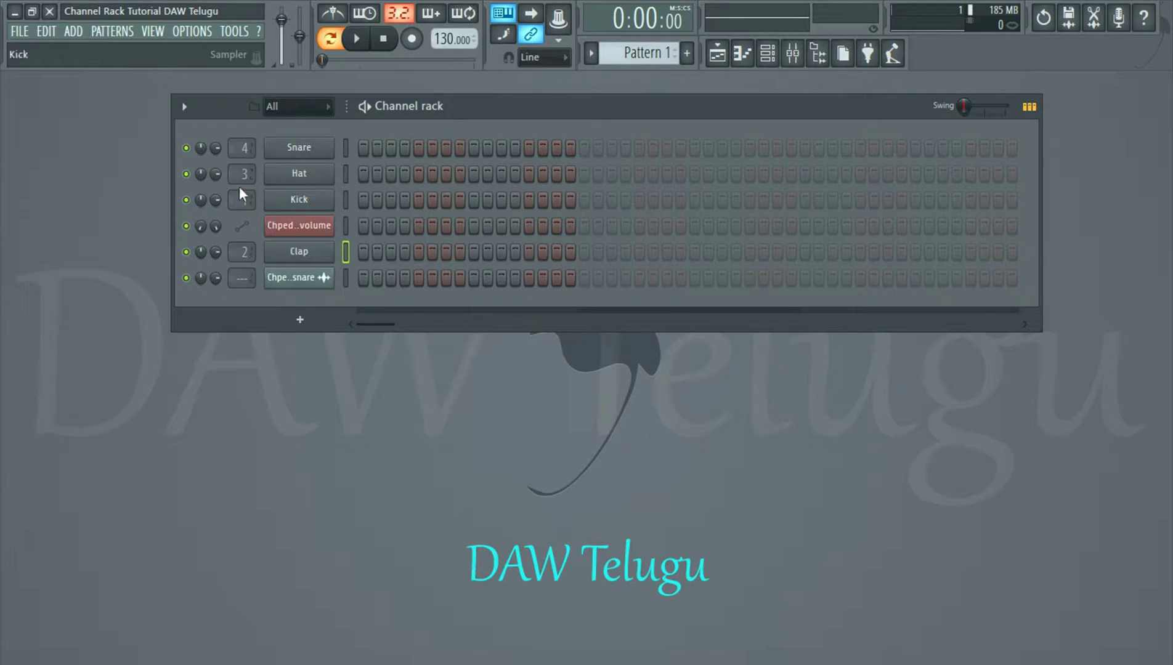
click(184, 107)
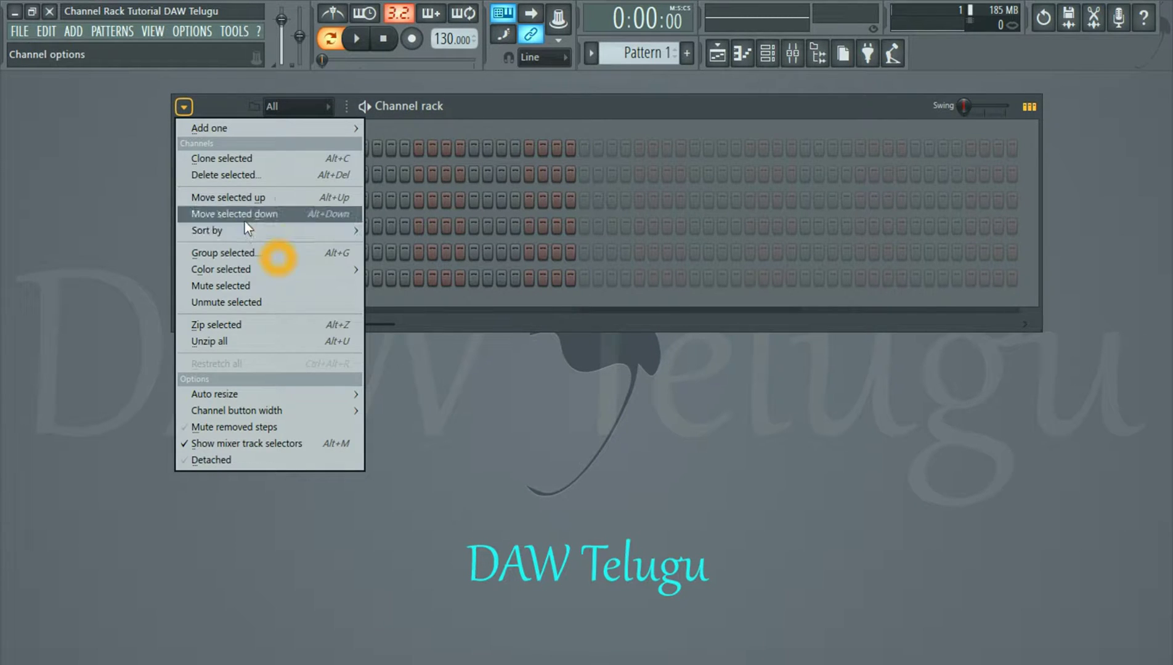
click(225, 199)
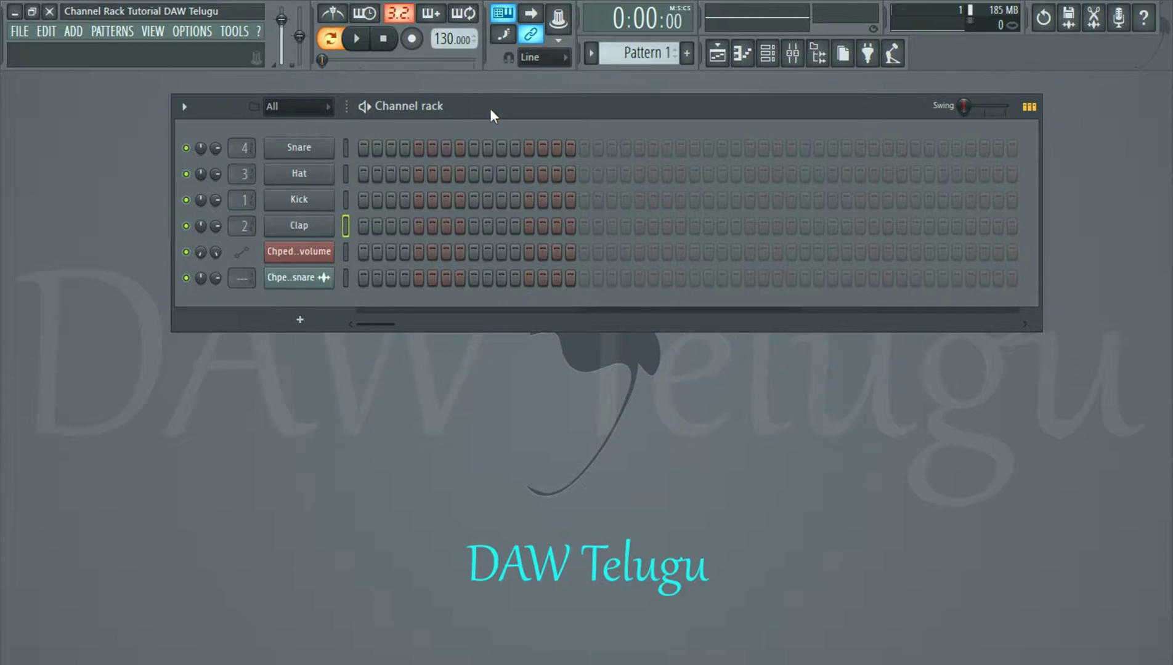
Step: Start Group selected, then cancel the group name box without creating a group
click(187, 107)
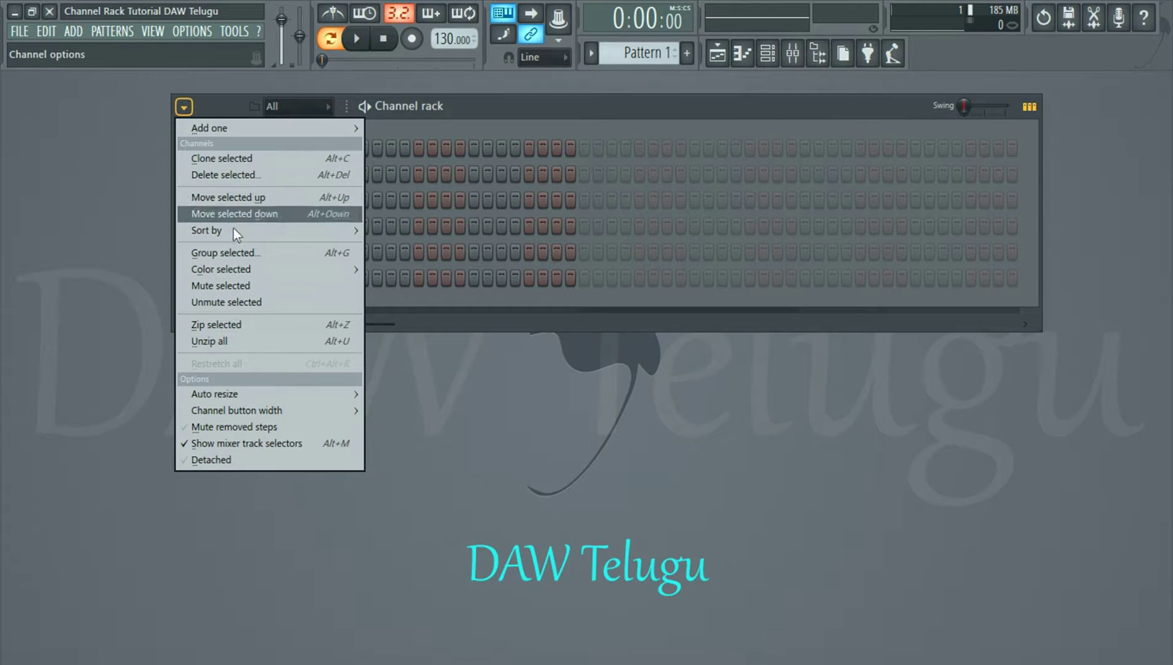
click(255, 251)
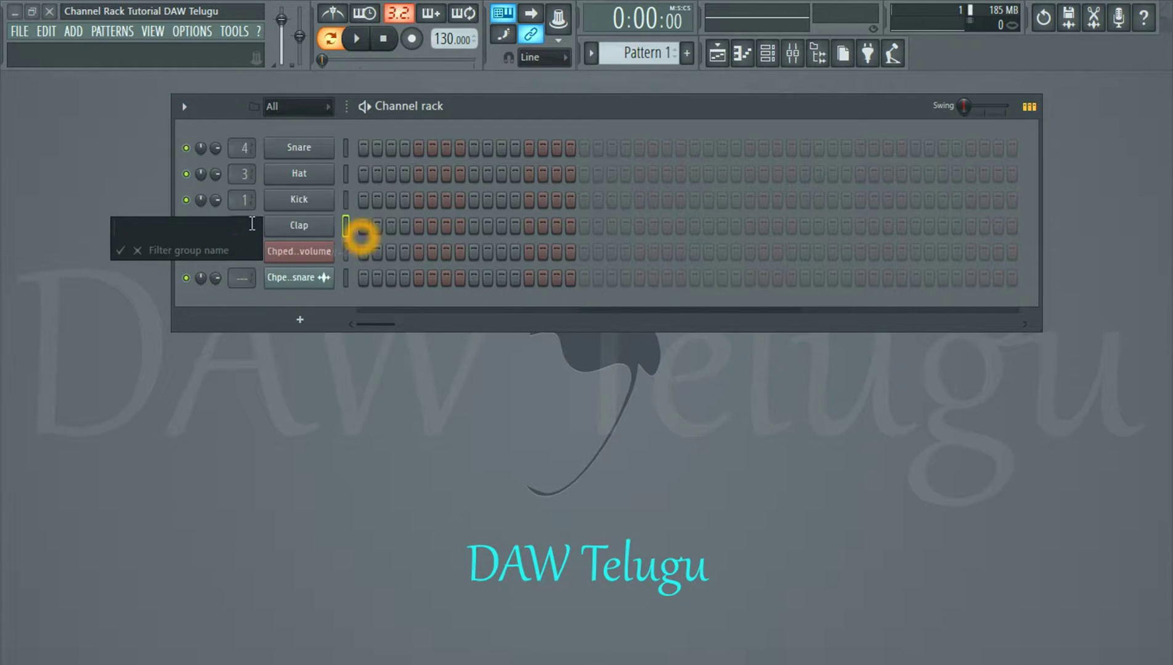
click(131, 254)
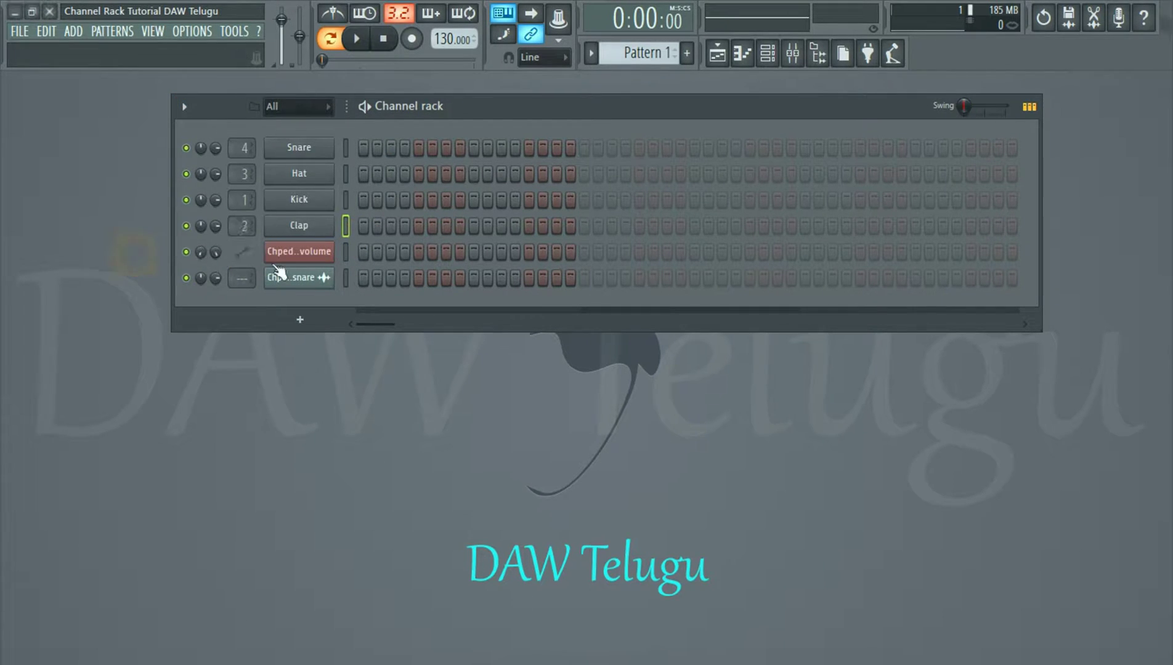
Step: Filter the rack to Audio channels and preview the chopped snare sample in its settings
double_click(348, 231)
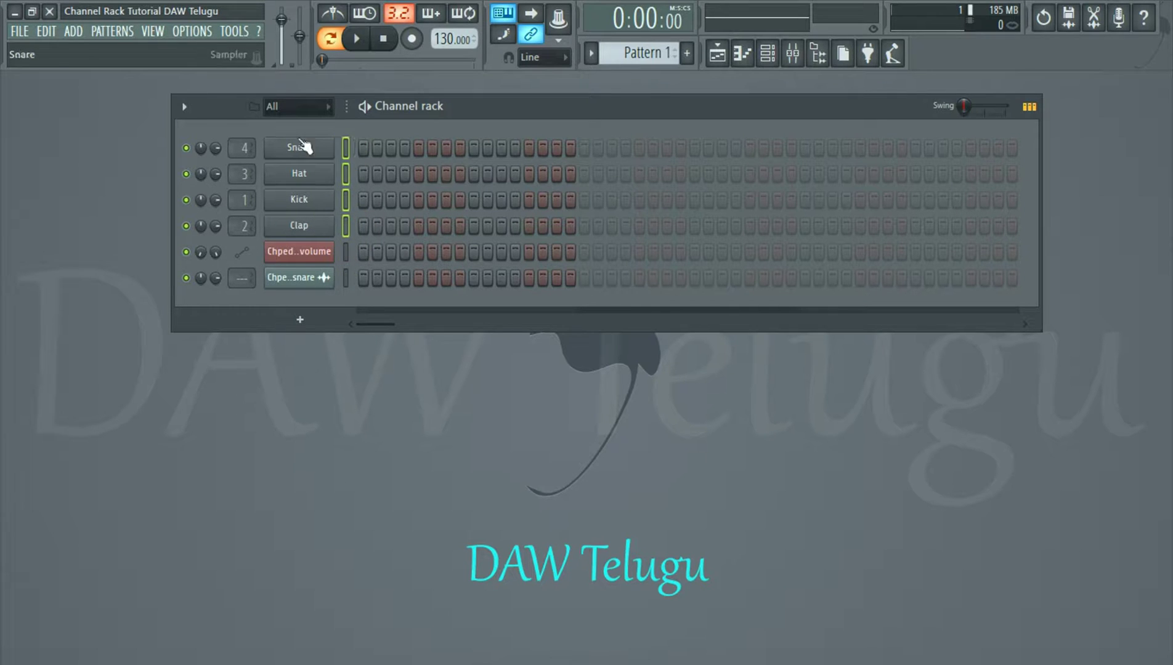
click(184, 107)
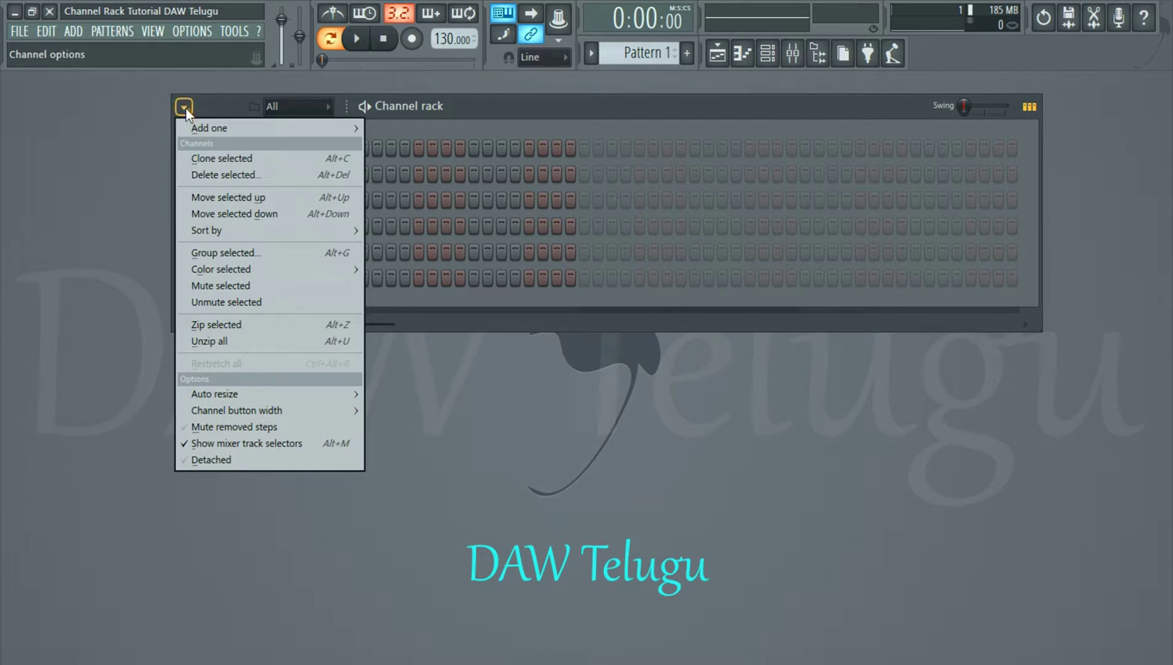
click(463, 112)
click(280, 110)
click(295, 149)
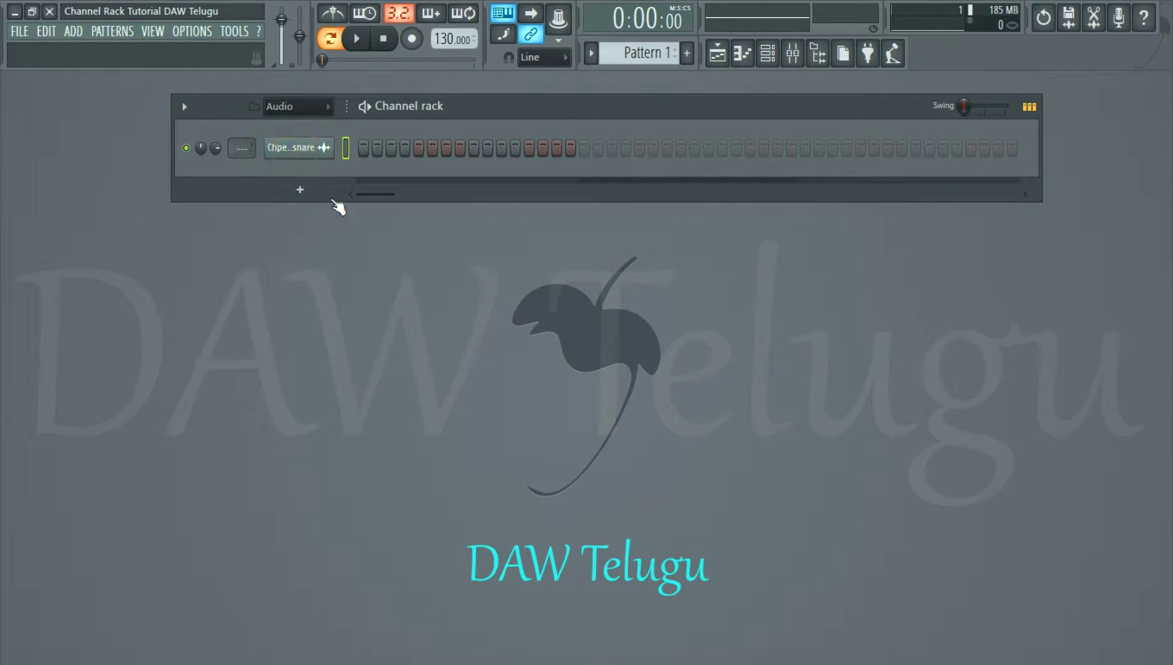
click(311, 148)
click(608, 443)
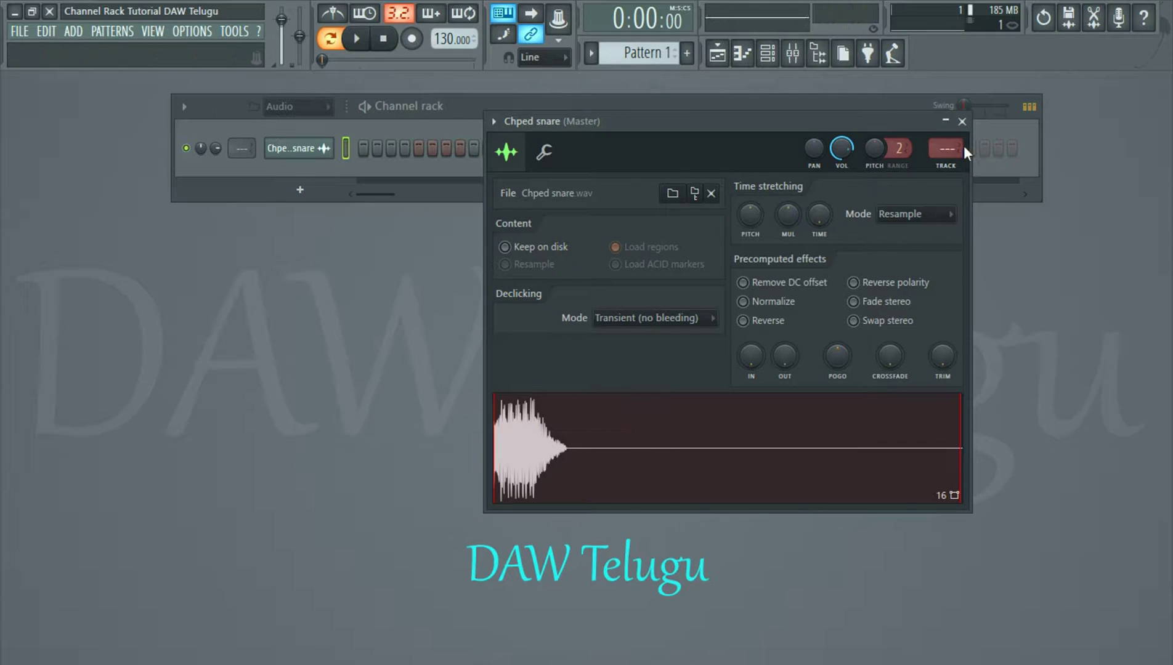
click(962, 121)
Step: Filter to Automation to inspect the volume channel, then to Unsorted showing Snare, Hat, Kick, Clap
click(308, 106)
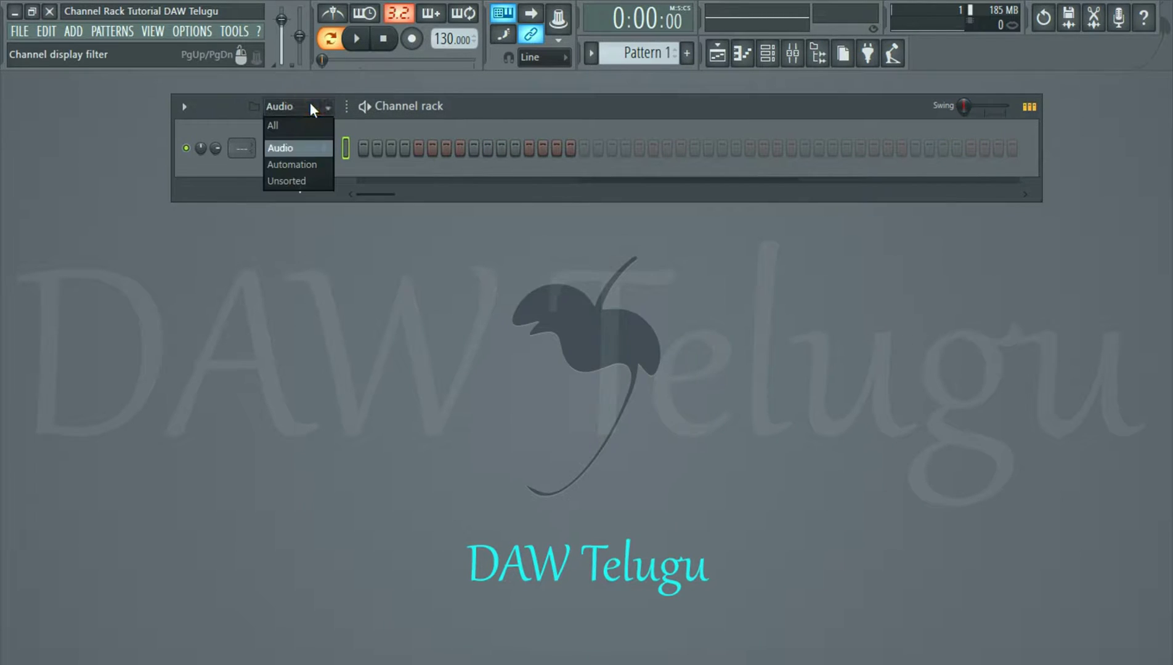
click(295, 163)
click(298, 149)
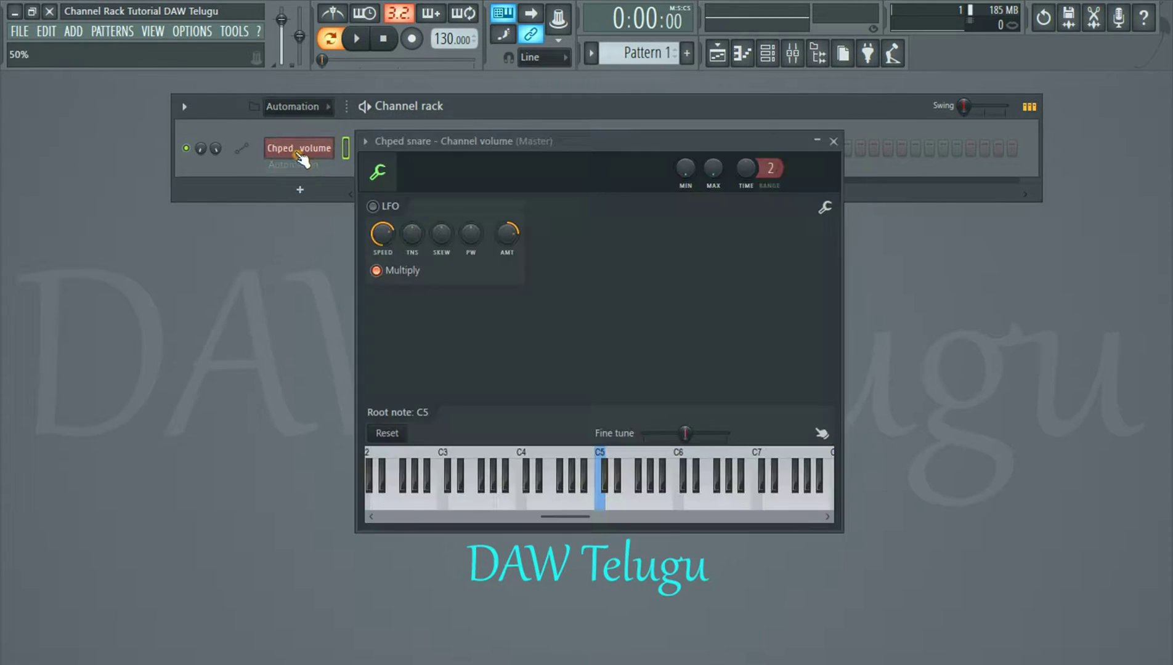
click(826, 145)
click(302, 109)
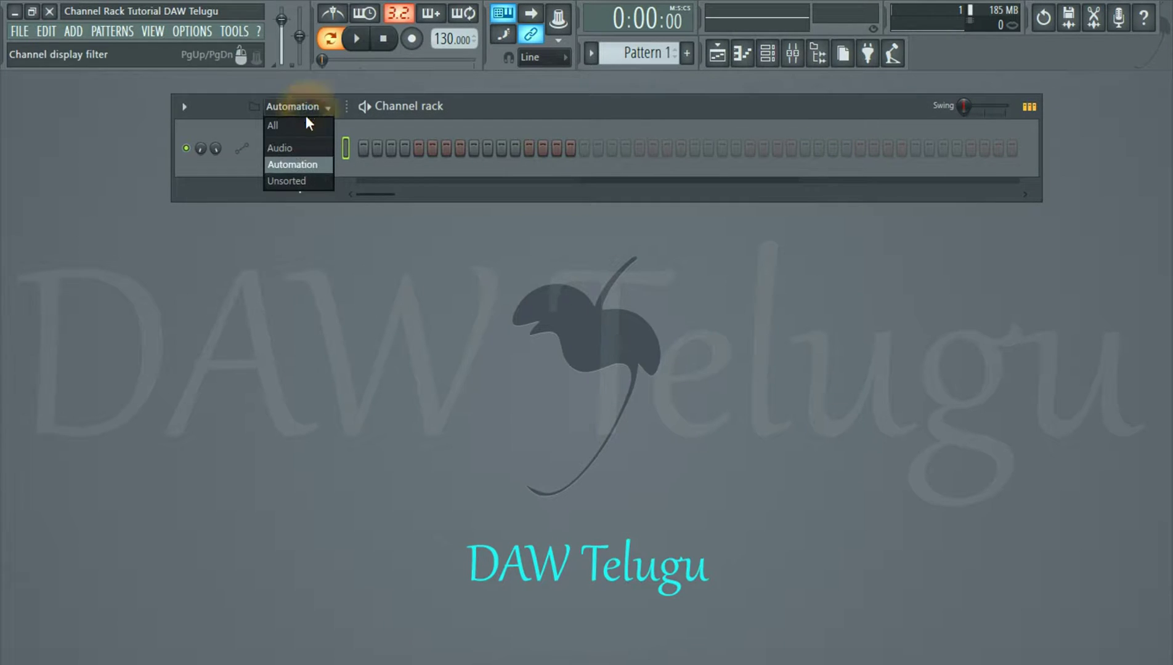
click(317, 182)
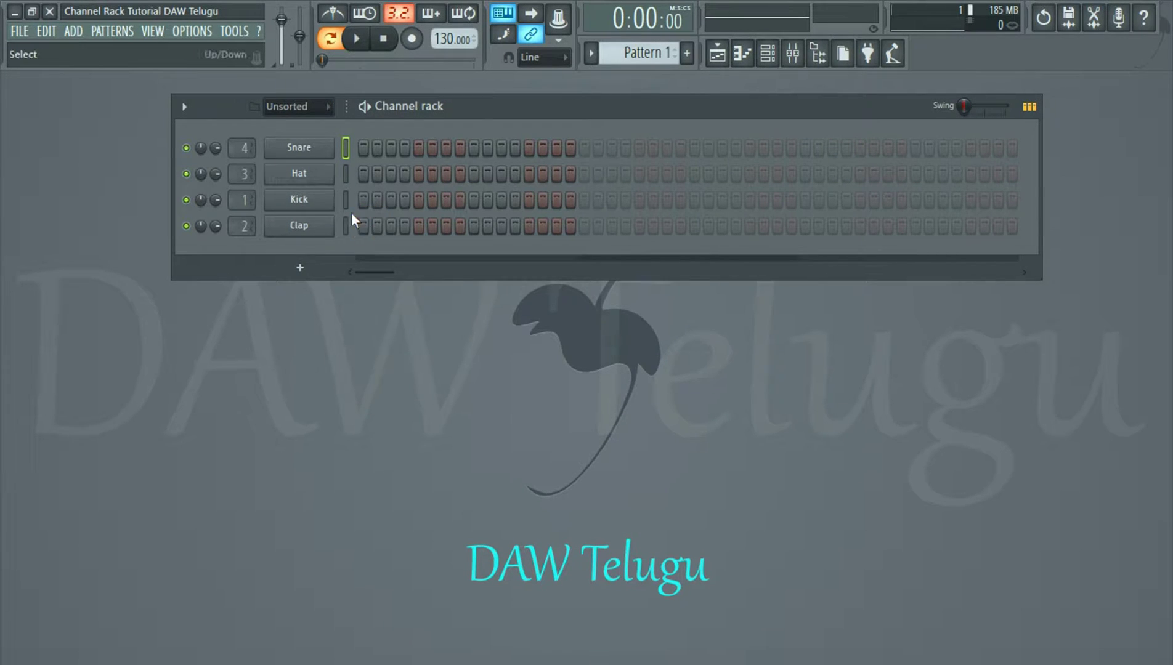
Step: Group the selected Snare, Hat, Kick and Clap channels into a new filter group named 'Drums'
click(346, 148)
click(183, 107)
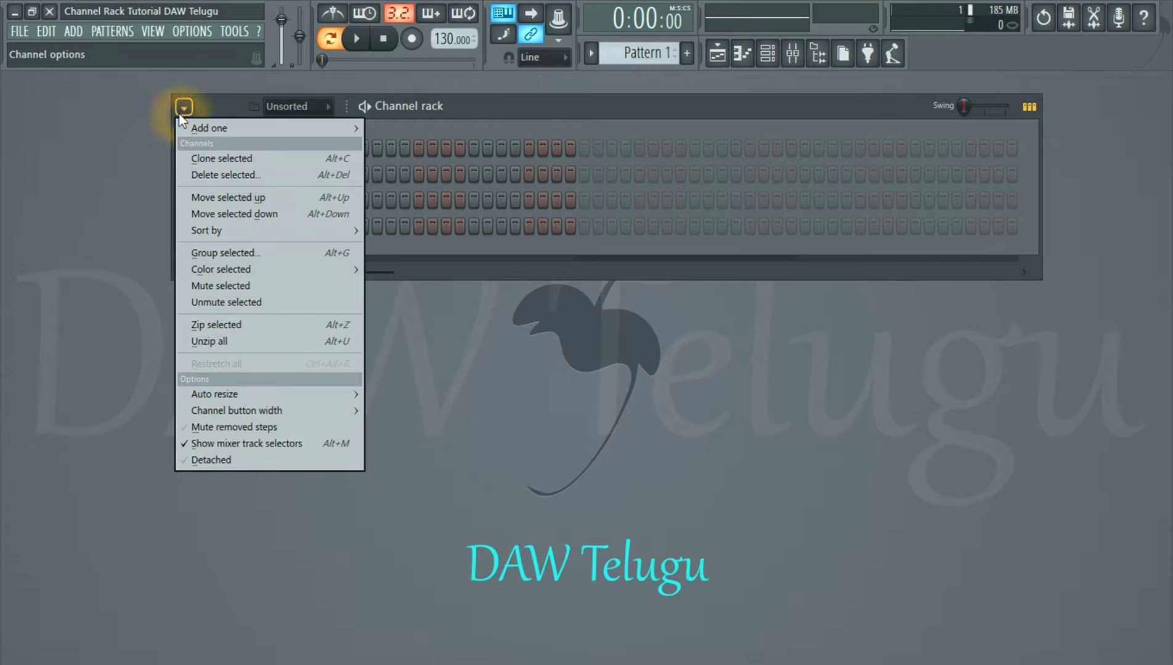
click(259, 253)
click(207, 242)
text(Drums)
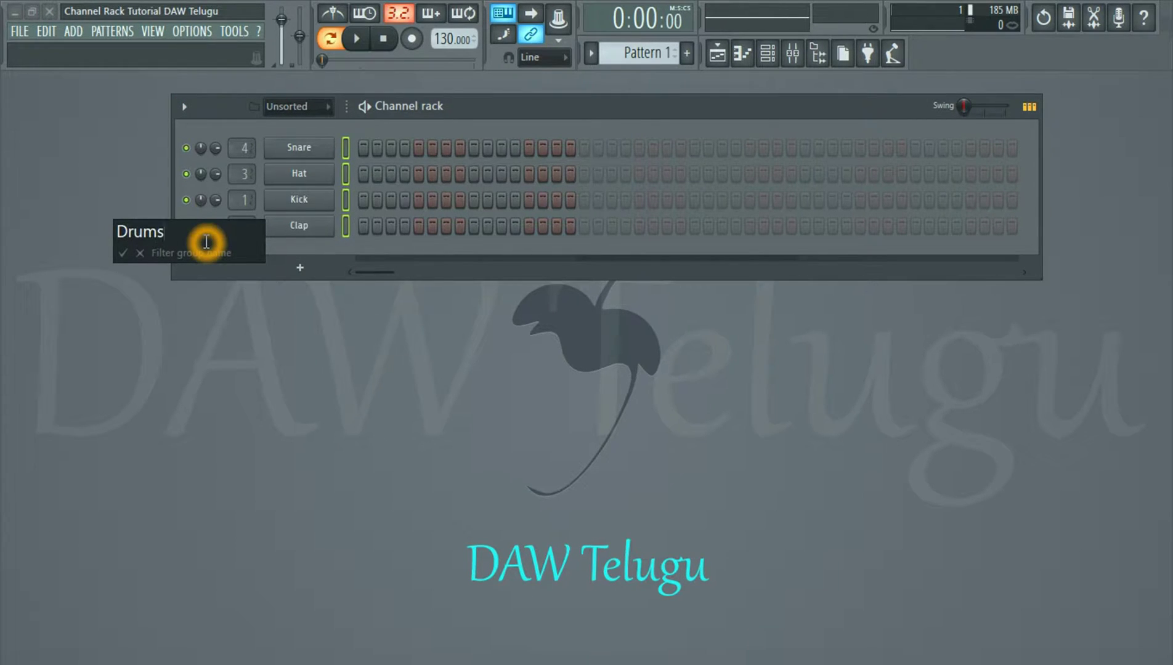
key(Return)
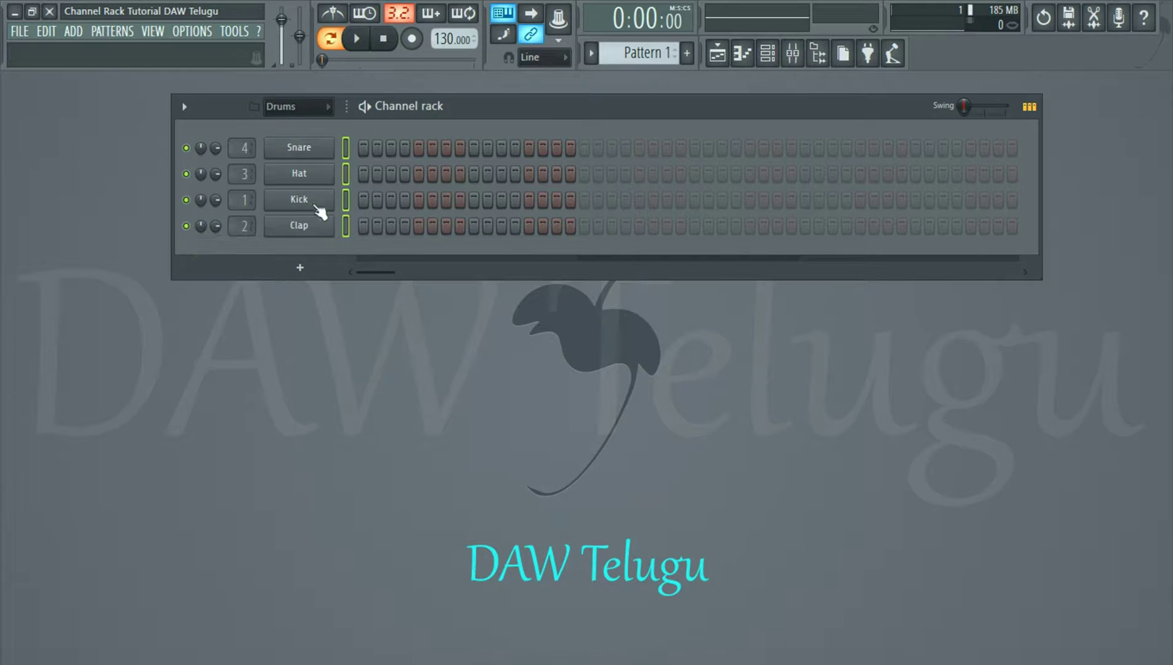
Step: Filter the rack to the Drums group and look through the channel options menu
click(291, 105)
click(298, 180)
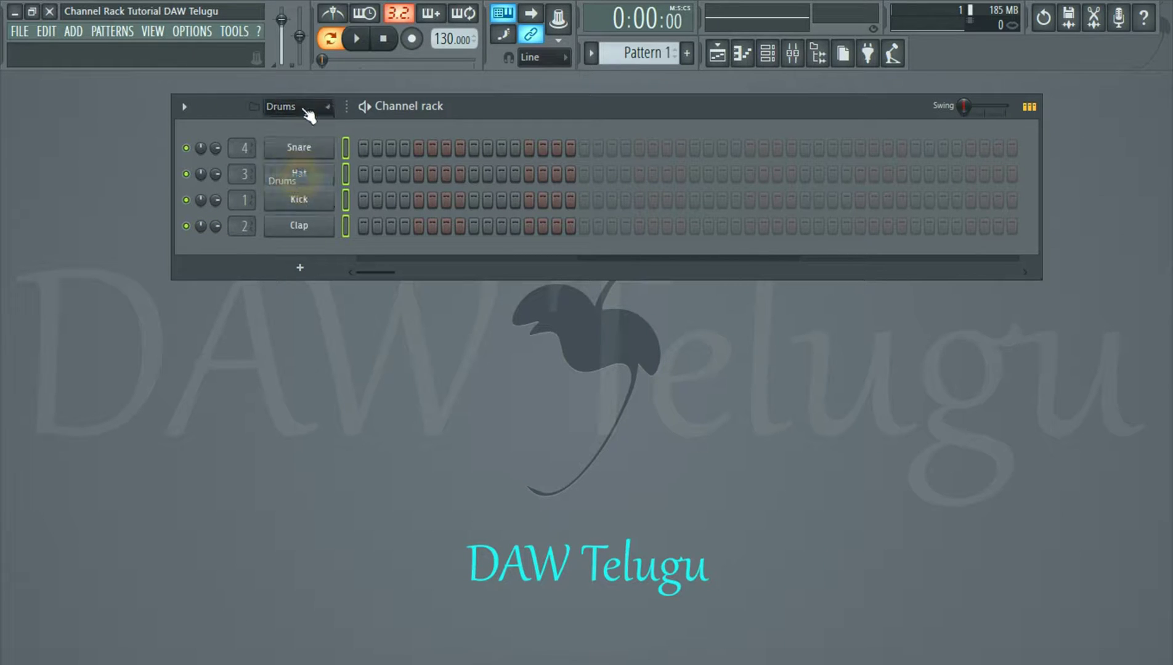
click(305, 108)
click(301, 182)
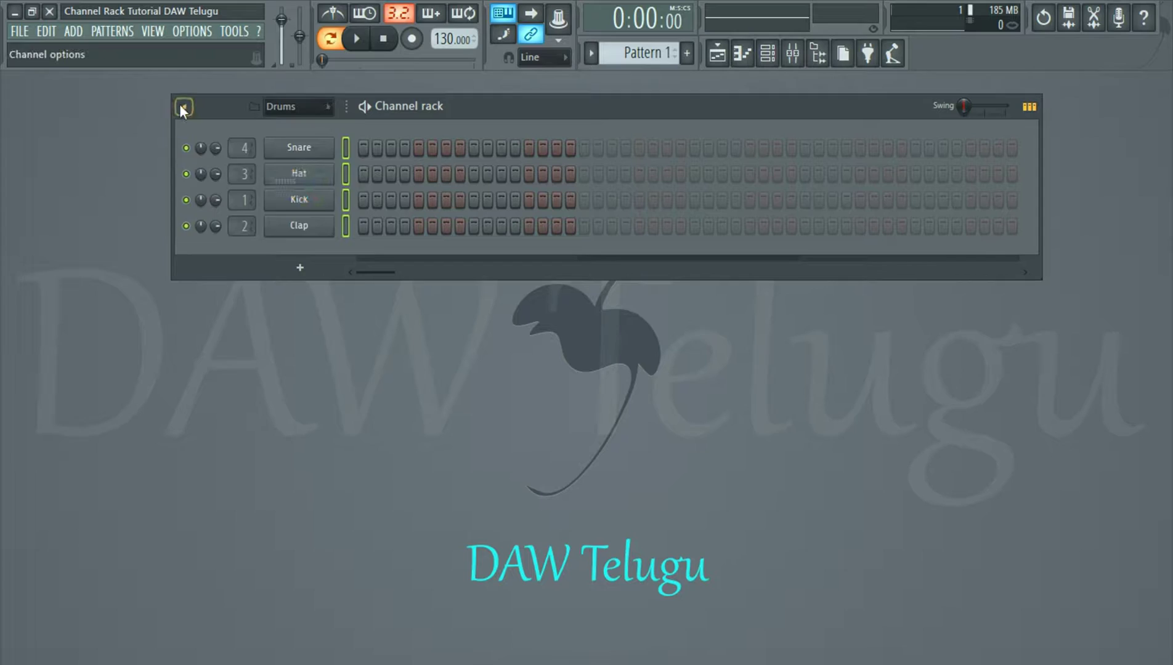
click(184, 106)
click(296, 106)
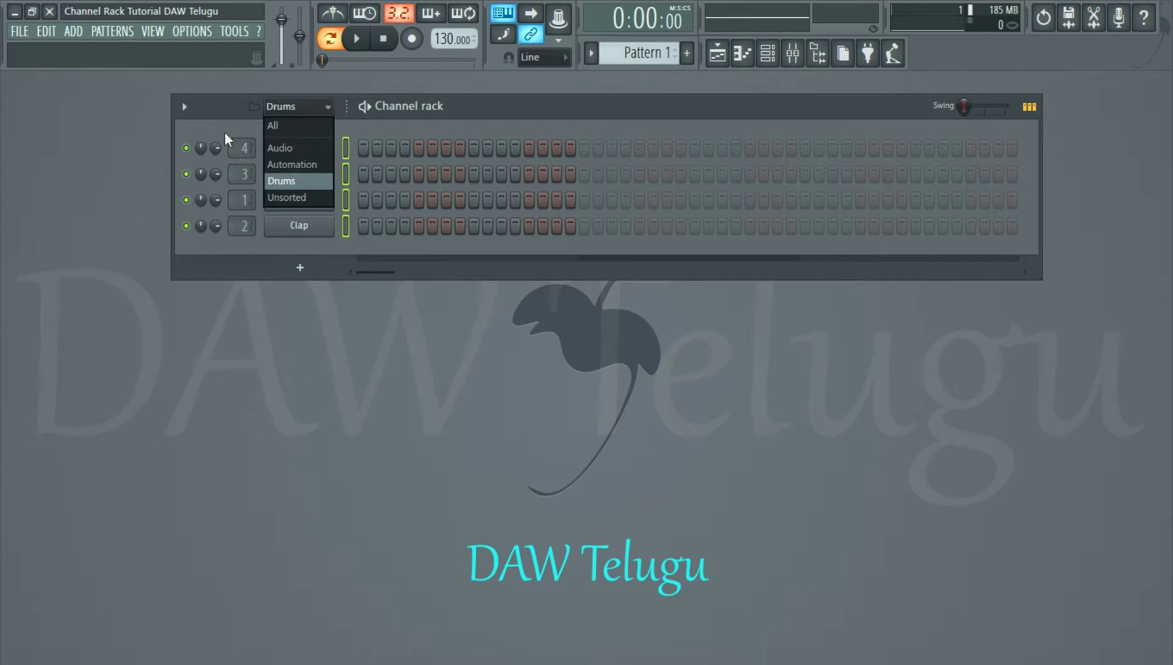
click(184, 107)
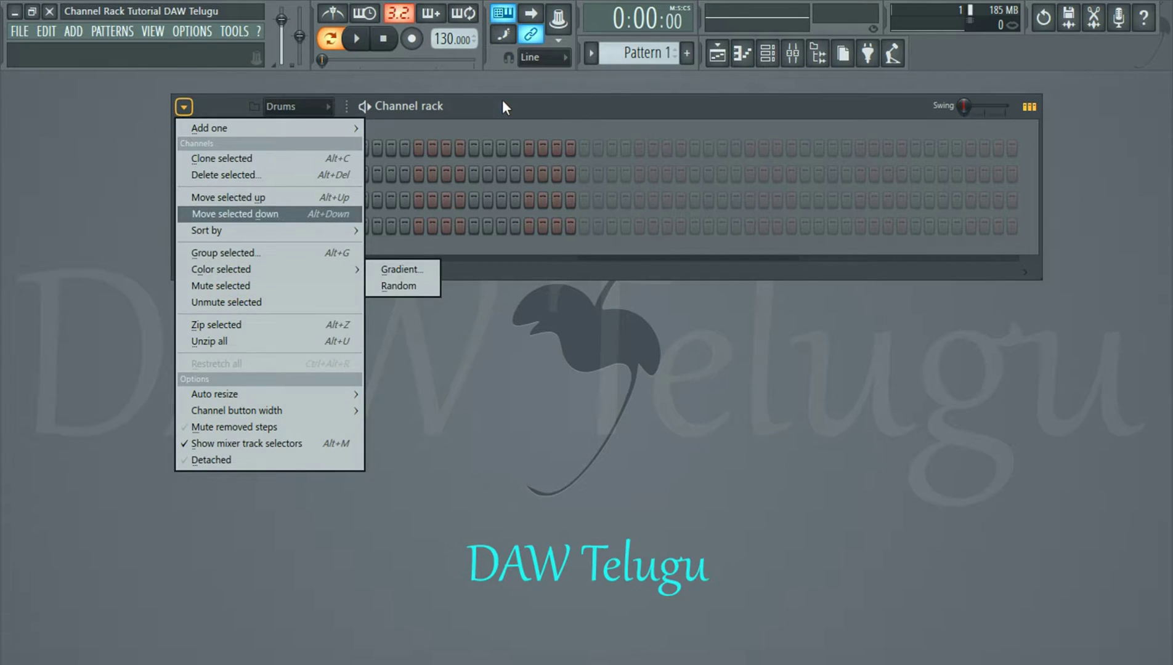
click(502, 99)
click(338, 223)
click(183, 107)
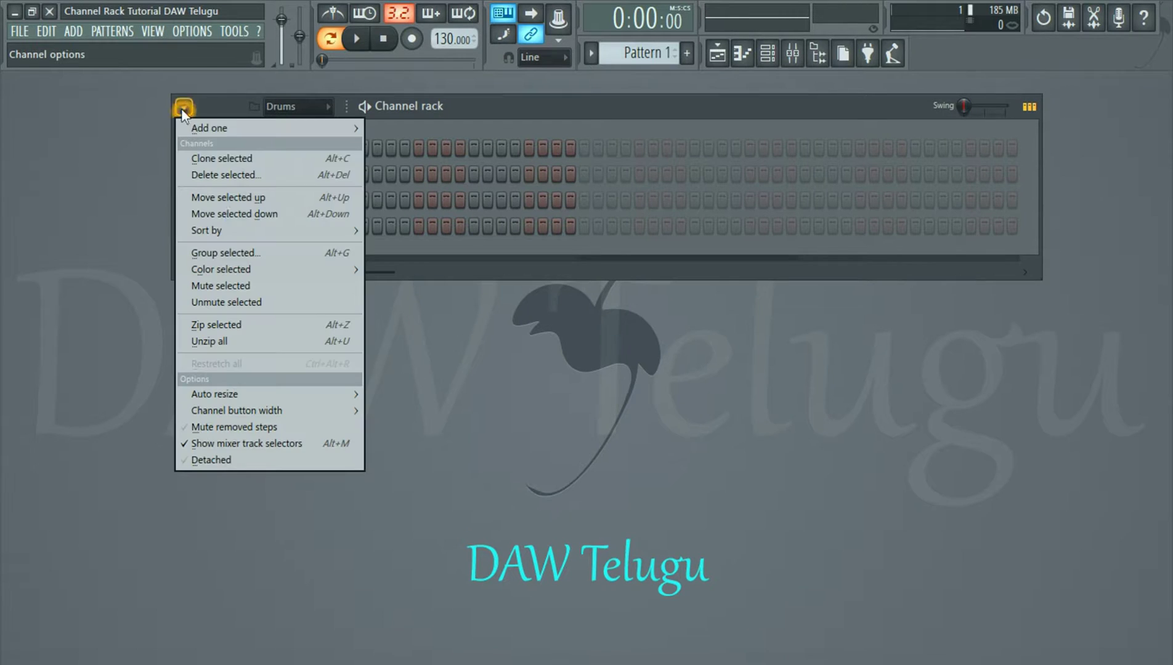
click(520, 112)
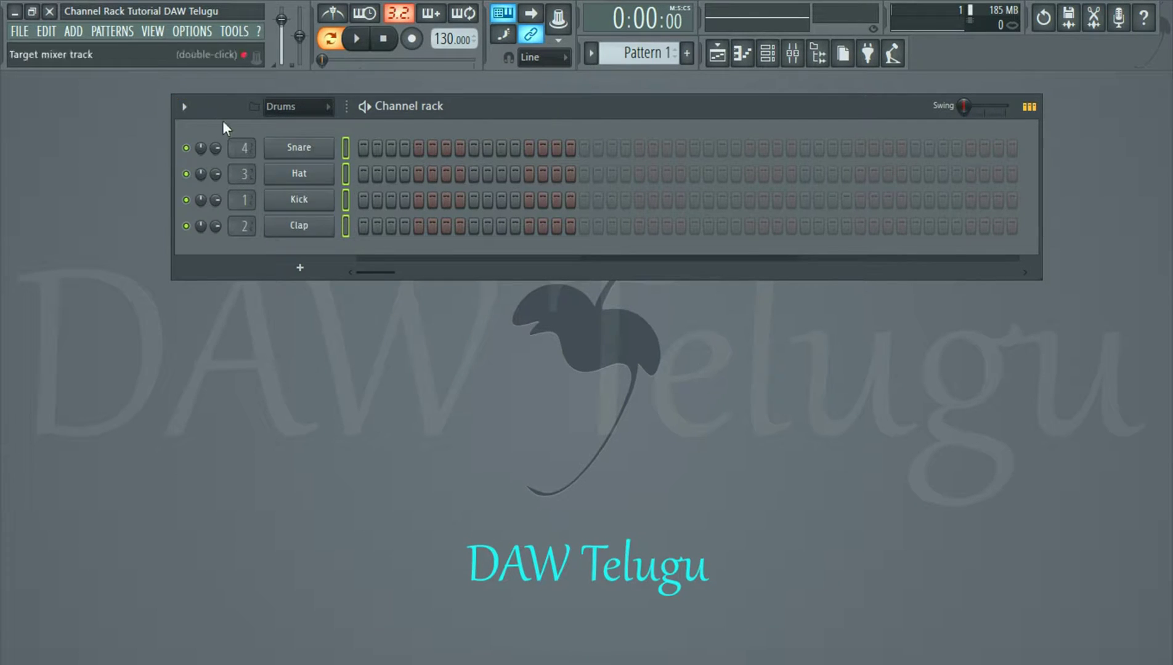
click(183, 107)
Step: Colour the four Drums channels red via Color selected > Gradient, then select only Hat
mouse_move(231, 271)
click(399, 270)
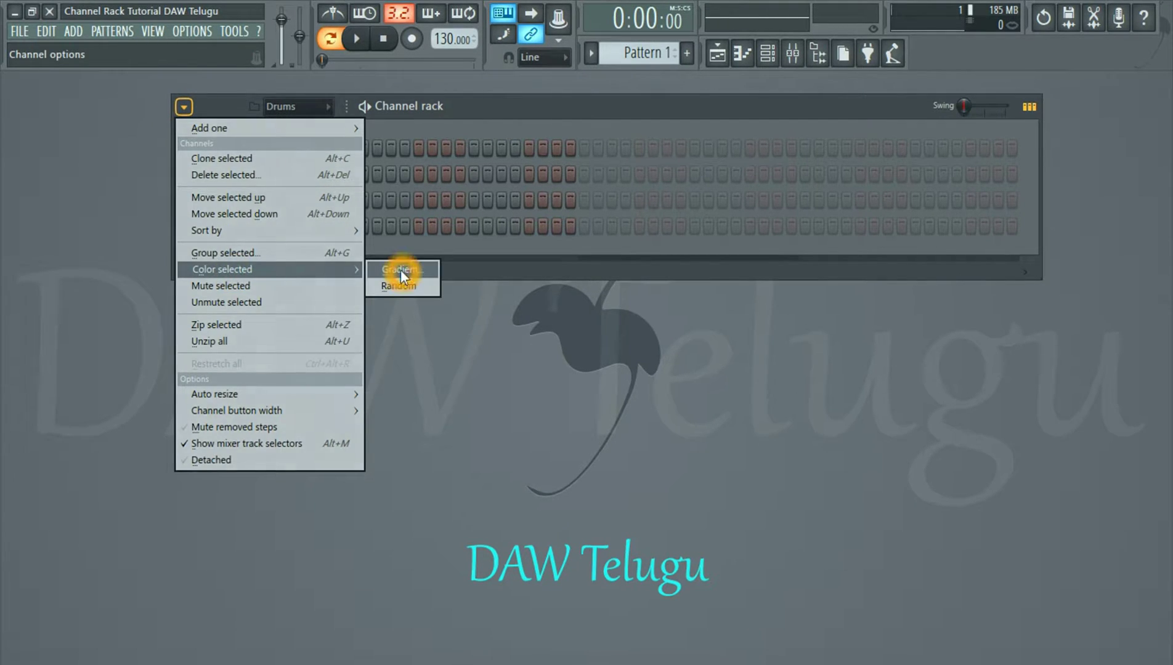
click(412, 275)
click(474, 295)
click(616, 290)
click(630, 283)
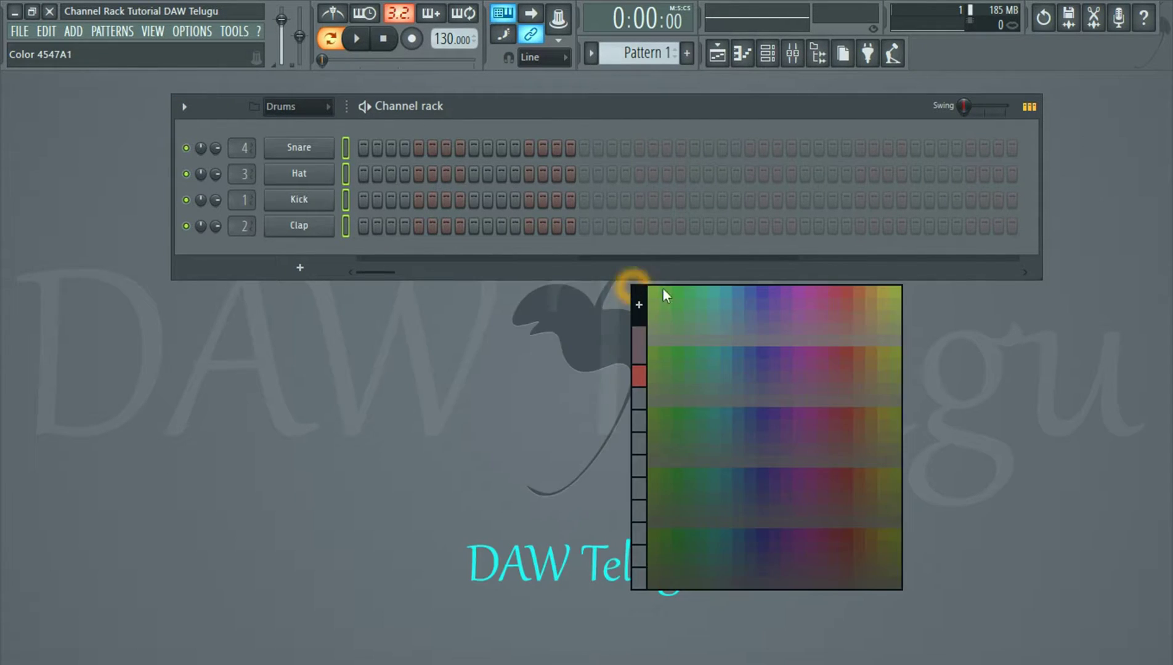
click(843, 294)
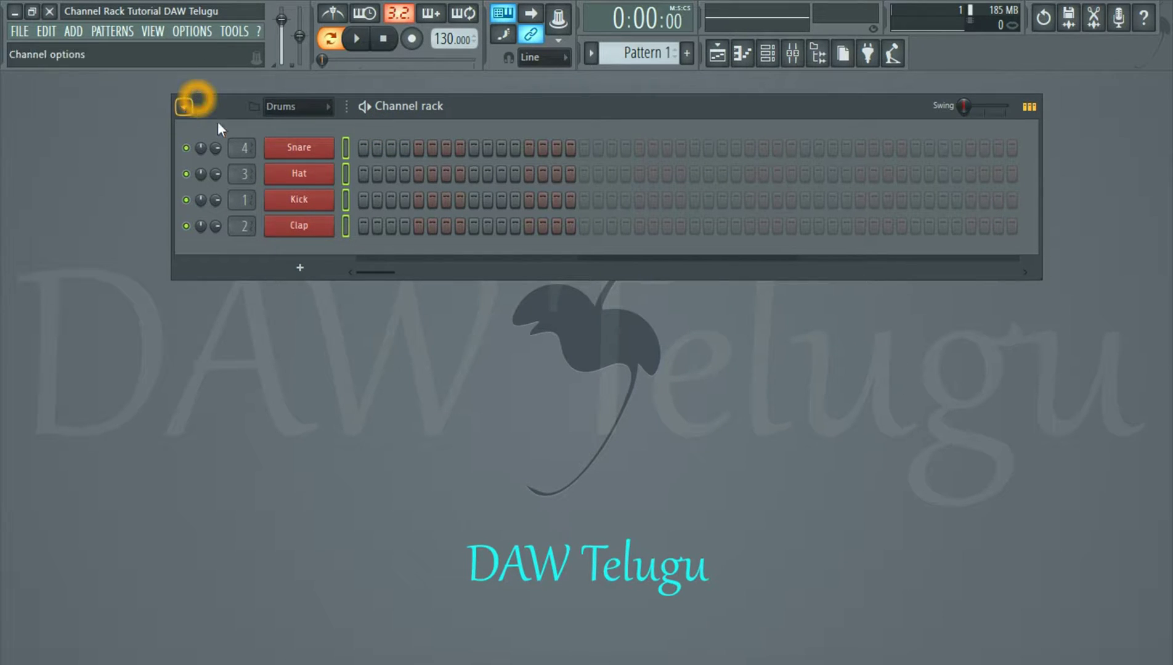
click(346, 175)
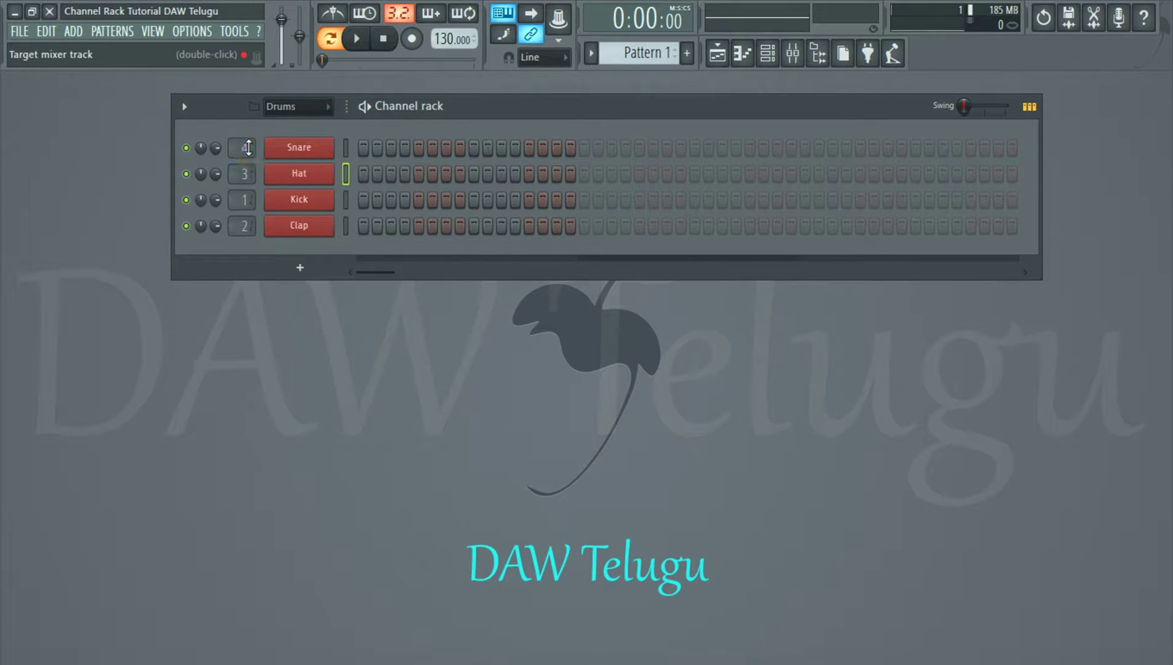
click(183, 107)
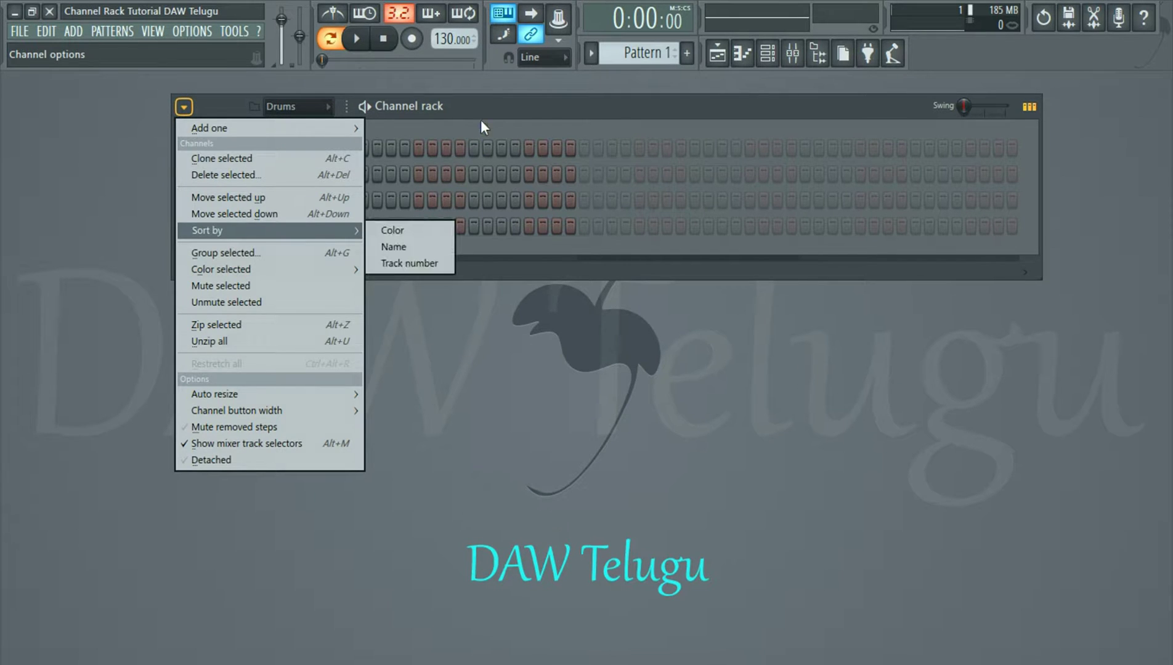
Step: Colour the Hat channel green via its Change color option
click(483, 115)
right_click(299, 174)
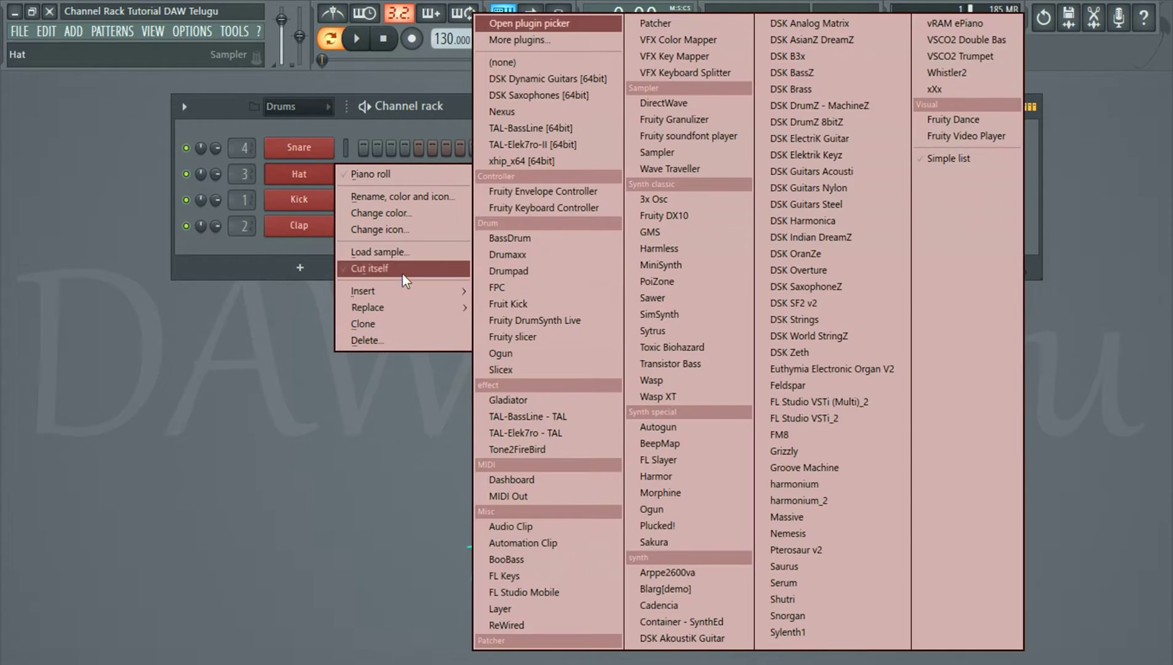
click(388, 214)
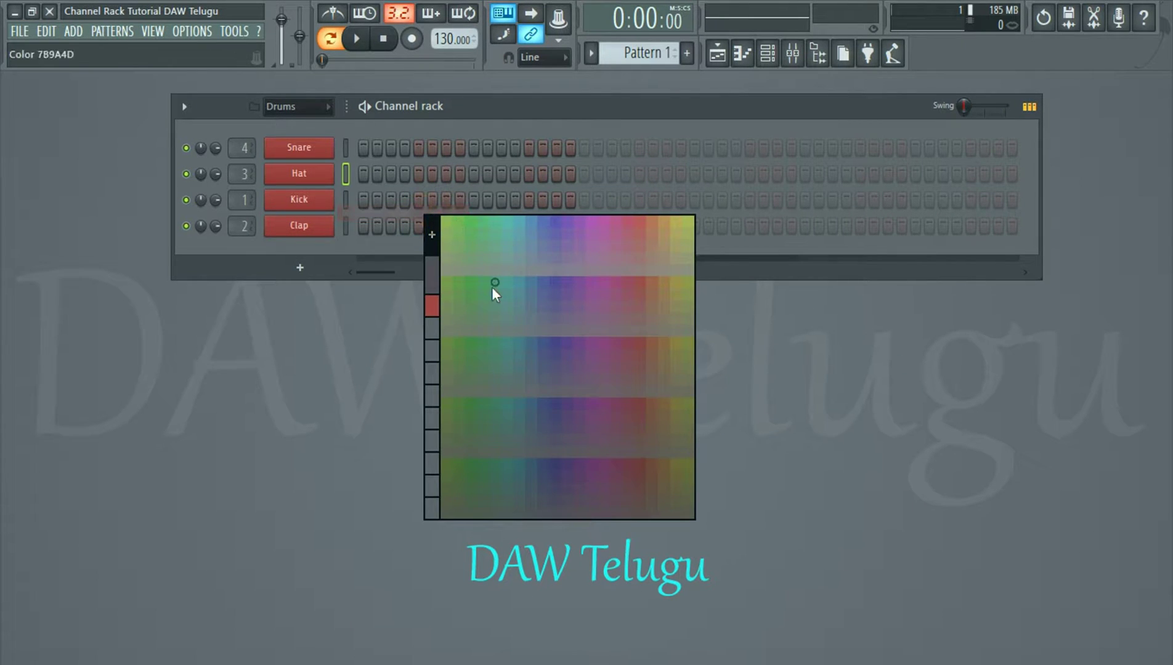
click(472, 283)
Step: Keep the Channel rack filtered to the Drums group
click(389, 126)
click(296, 153)
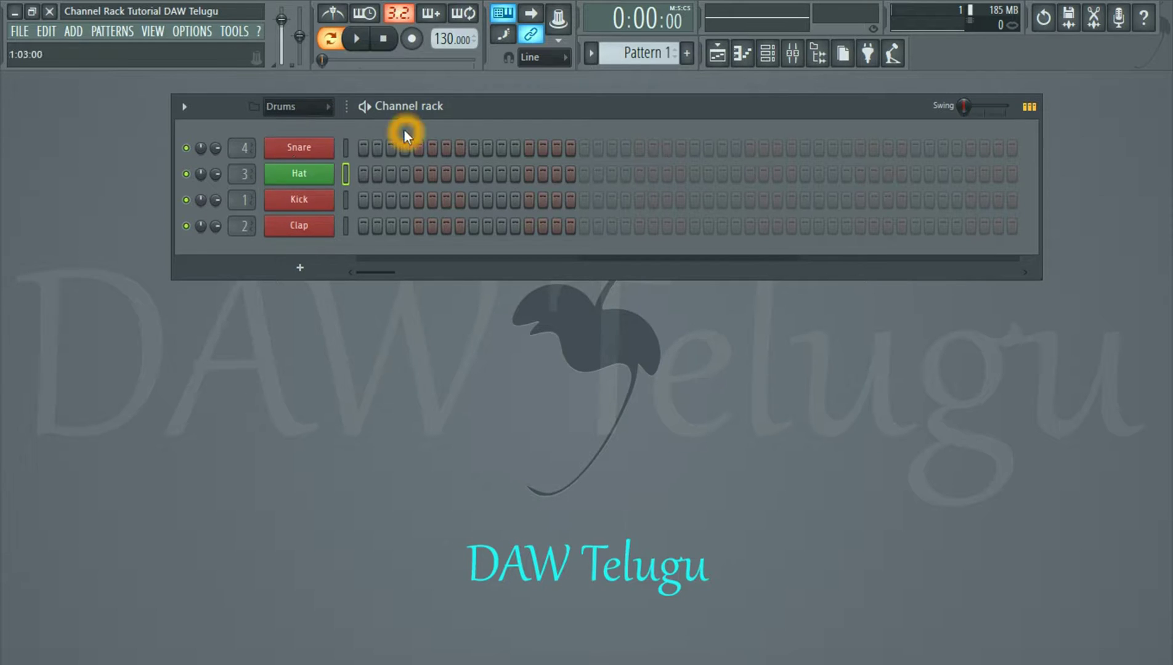
click(275, 111)
click(289, 109)
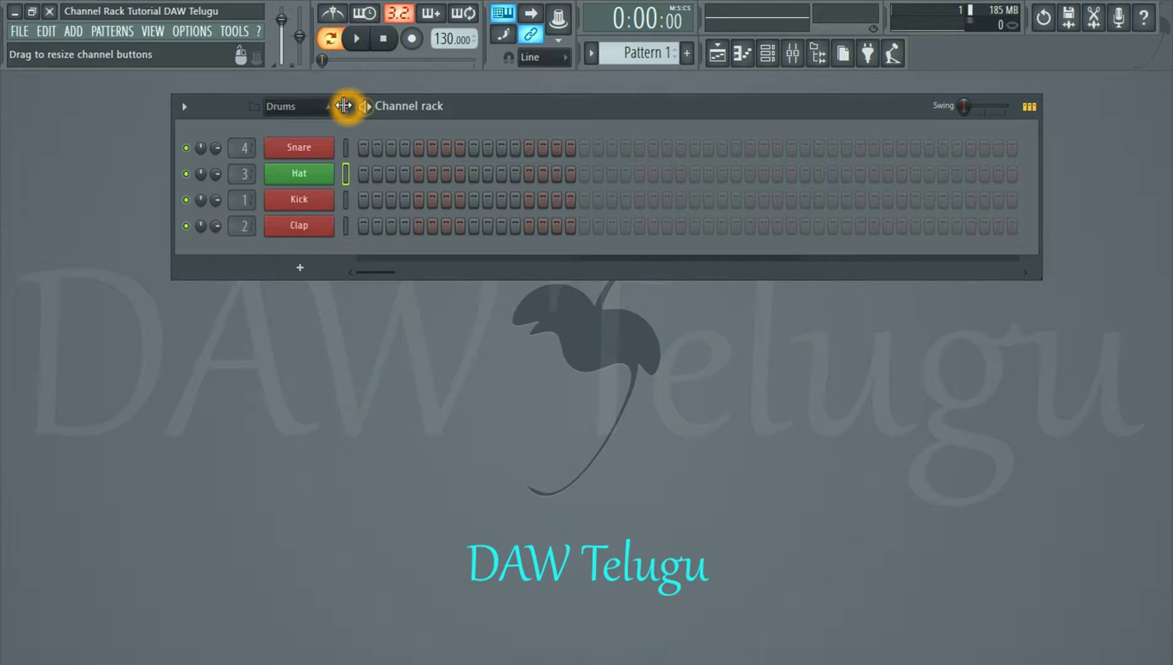
Step: Widen the channel name buttons and briefly mute, then unmute, the Hat channel
drag(343, 105, 370, 107)
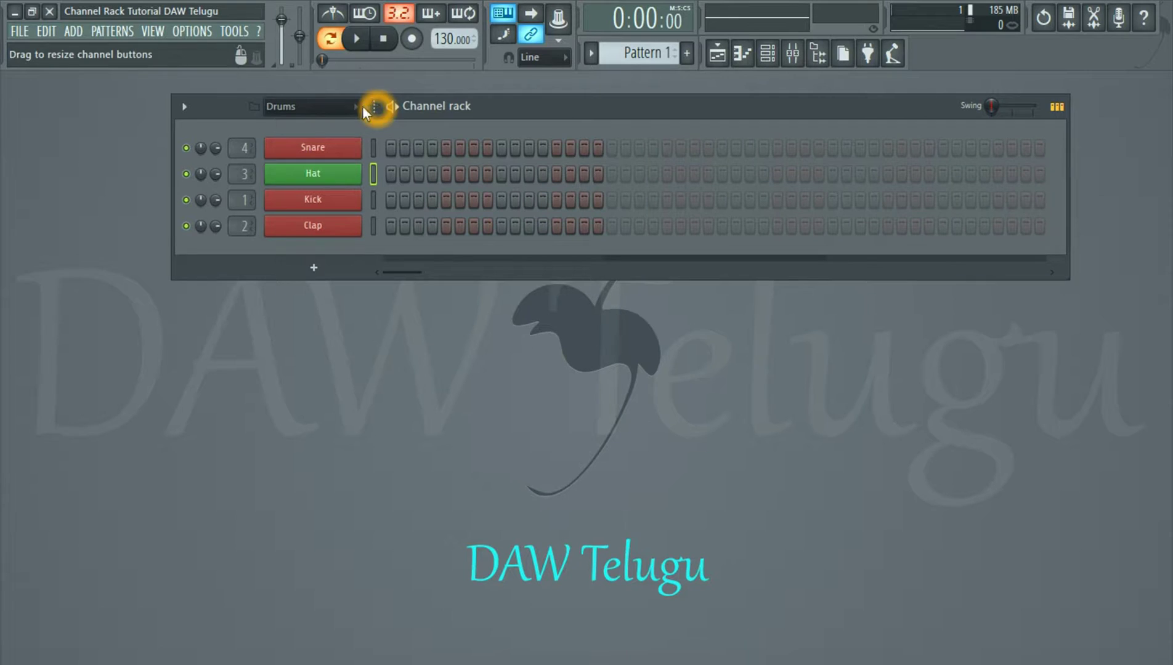
click(183, 107)
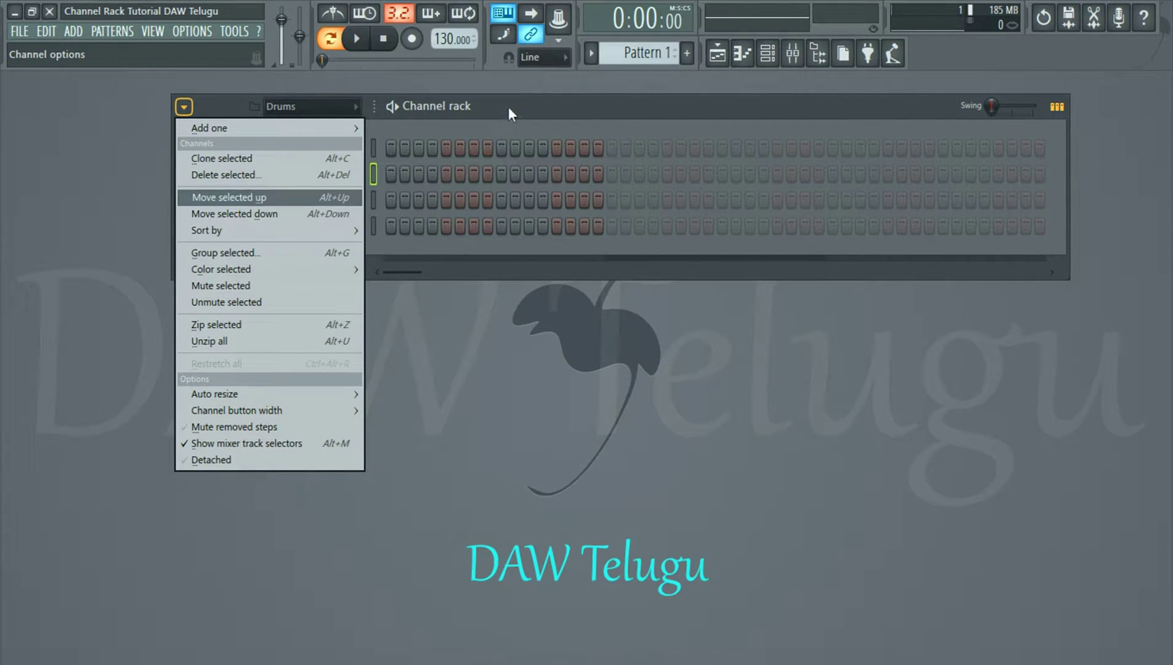
click(244, 284)
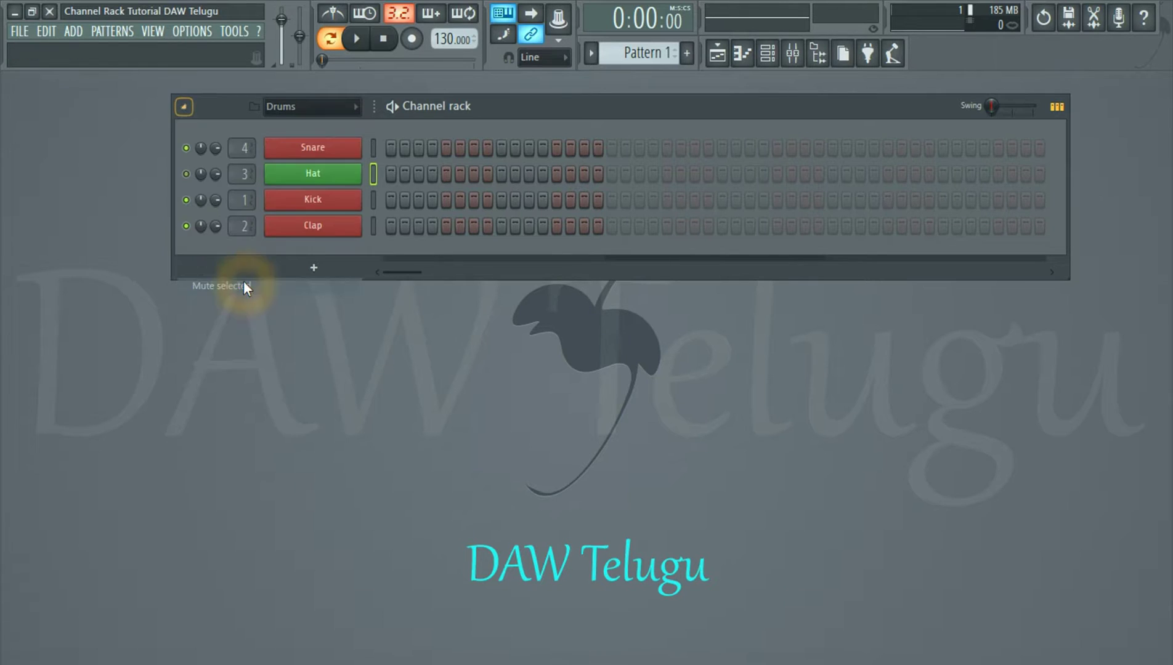
click(188, 109)
click(186, 174)
click(186, 174)
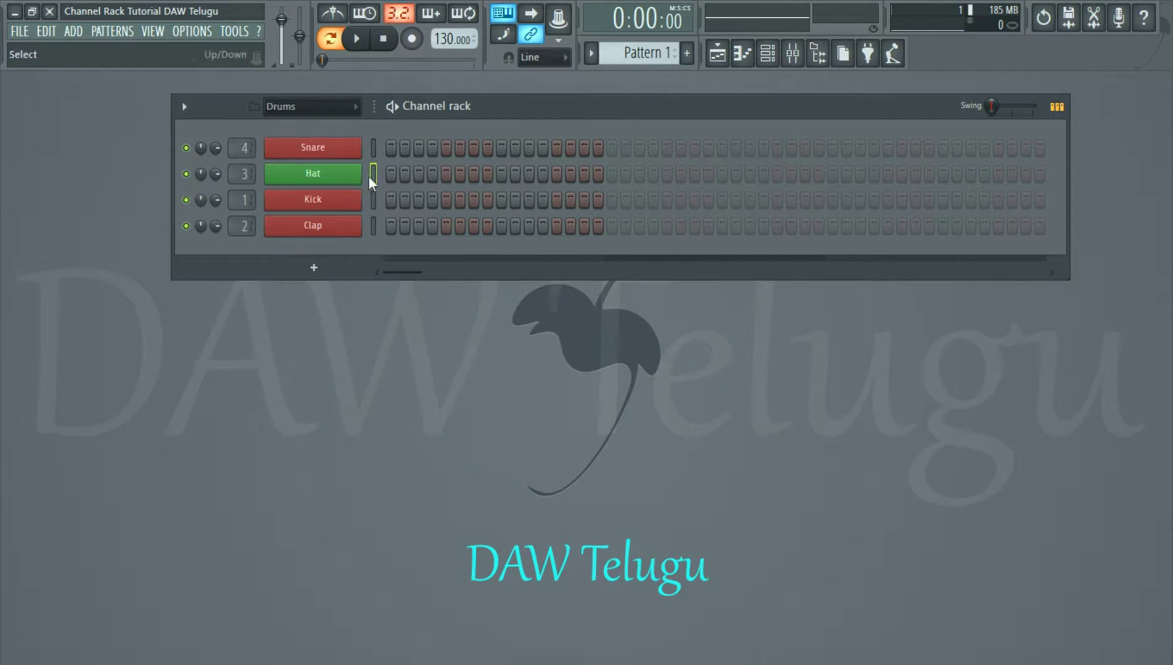
Step: Zip the selected Hat channel into a thin bar
click(185, 108)
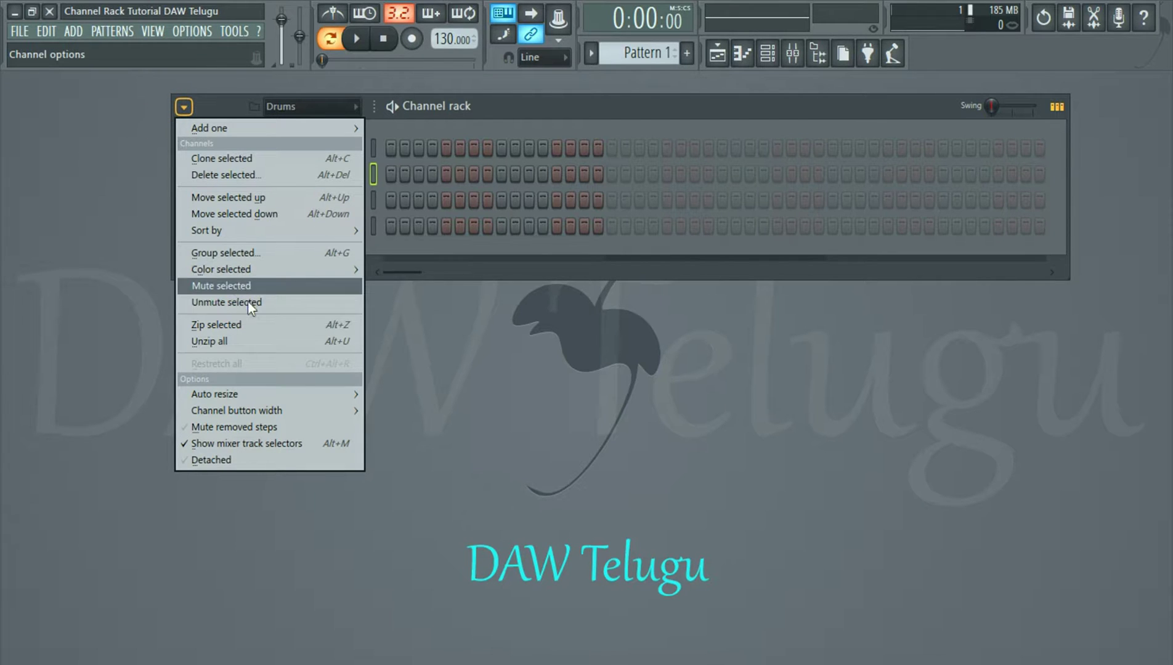
click(256, 328)
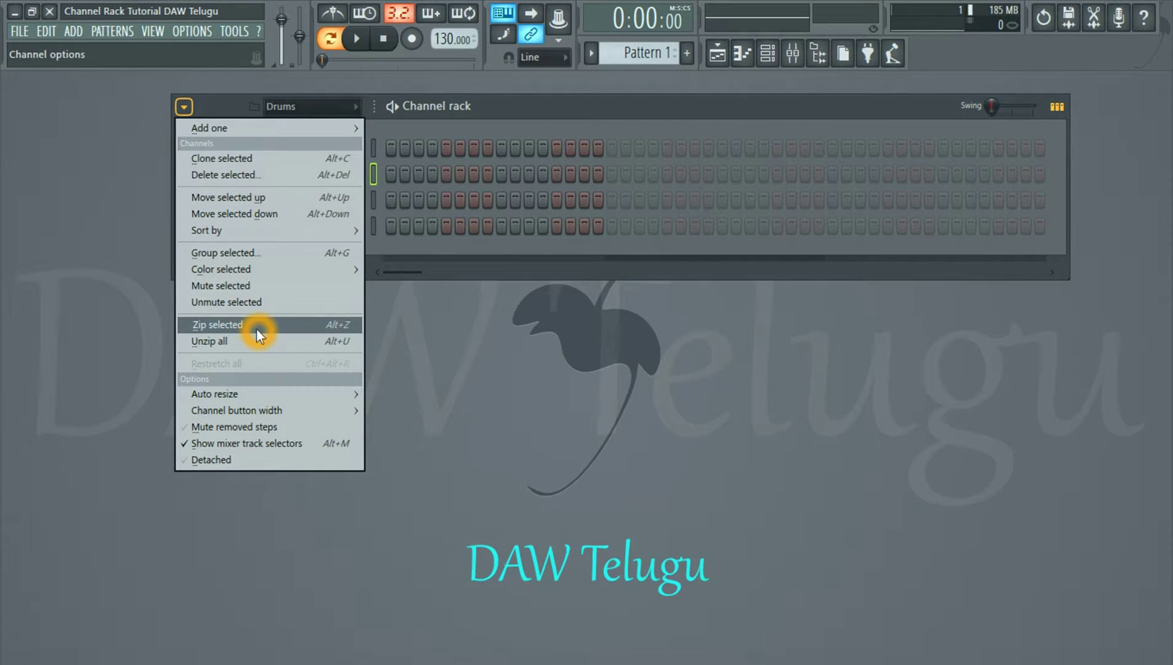
click(537, 105)
click(183, 112)
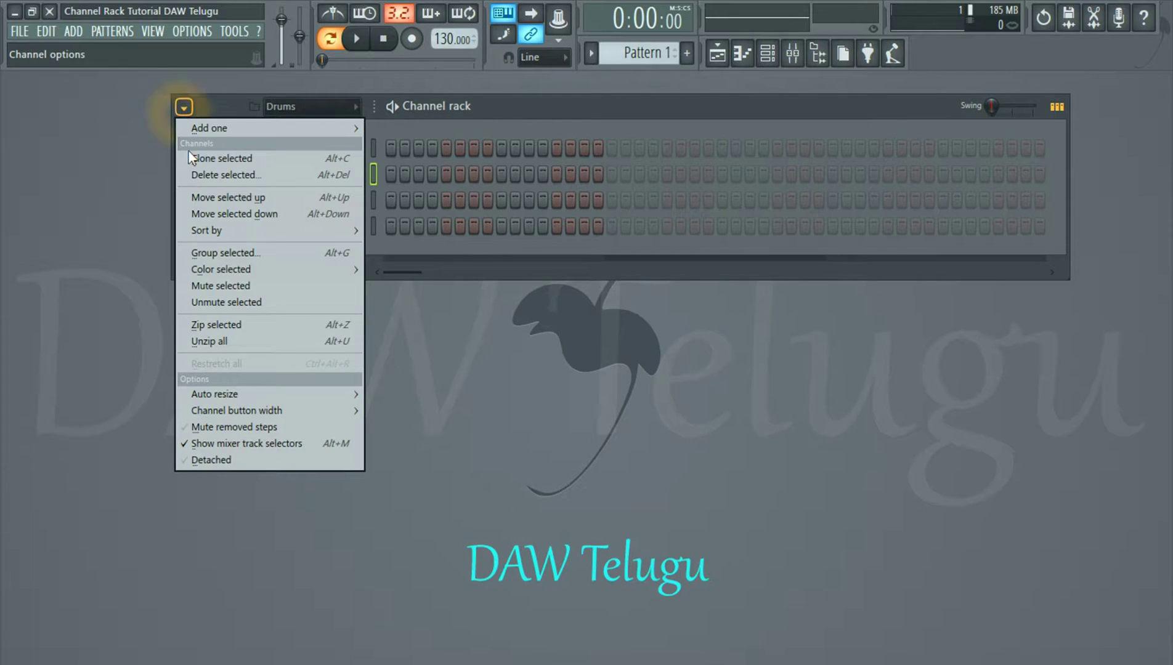
click(252, 321)
Step: Unzip the Hat channel back to a full-size row
click(317, 171)
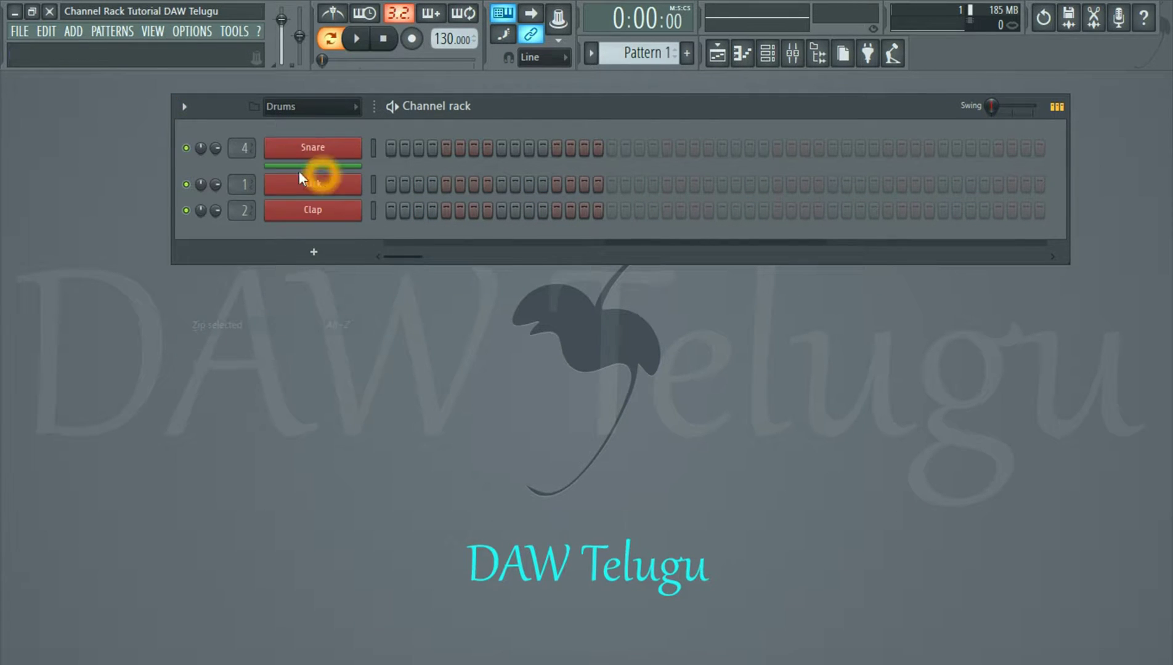
click(343, 165)
click(344, 165)
click(345, 165)
click(345, 165)
right_click(345, 165)
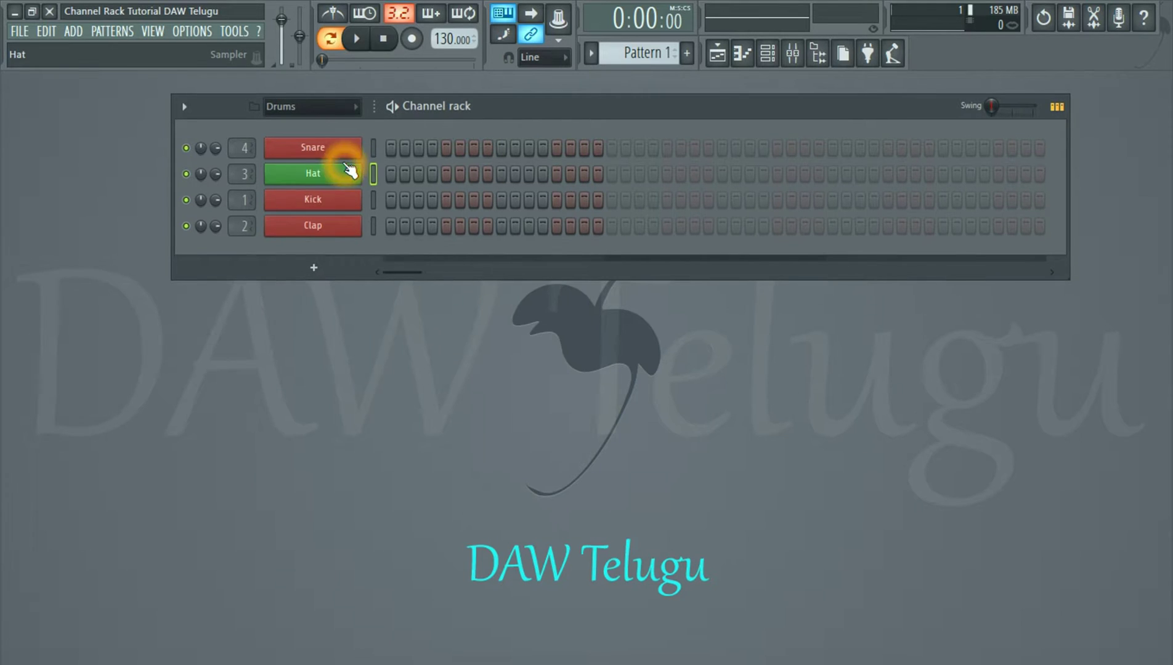
Step: Open the Hat sample settings and sort the channels by colour
click(302, 173)
click(184, 107)
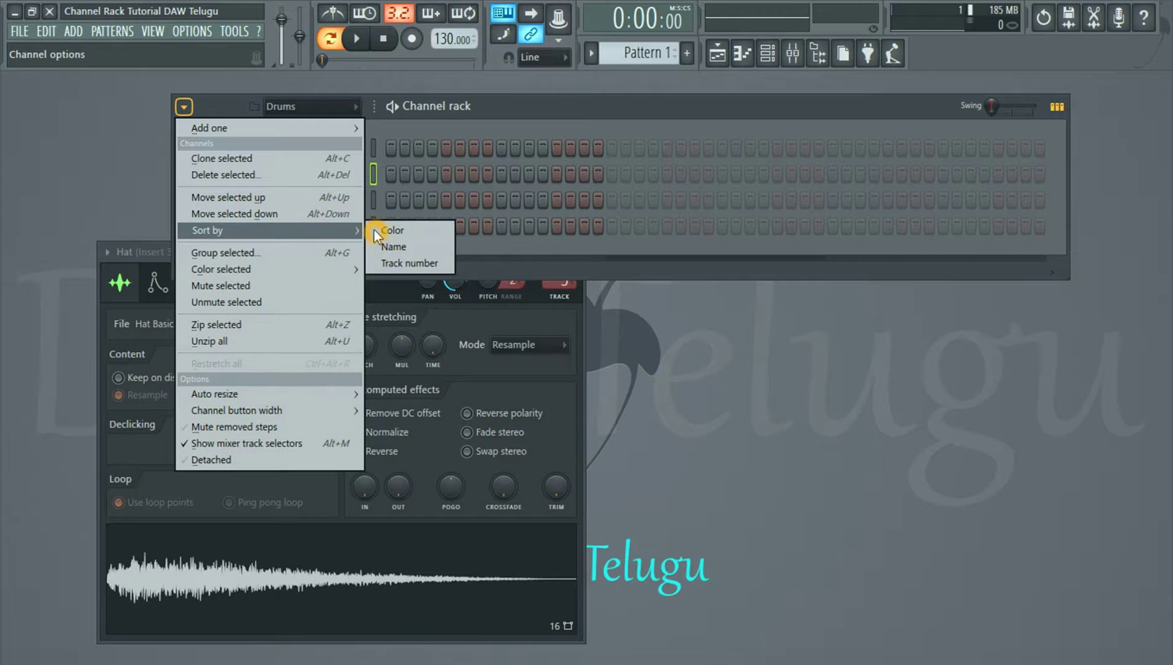
click(388, 230)
double_click(372, 148)
click(183, 107)
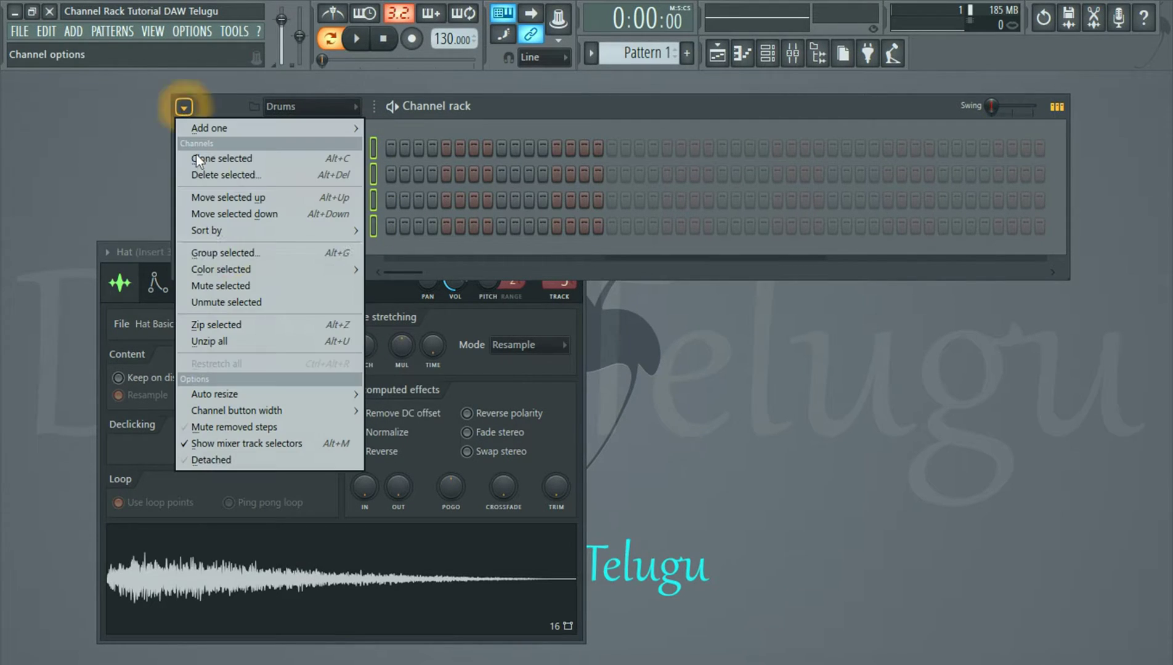
click(249, 332)
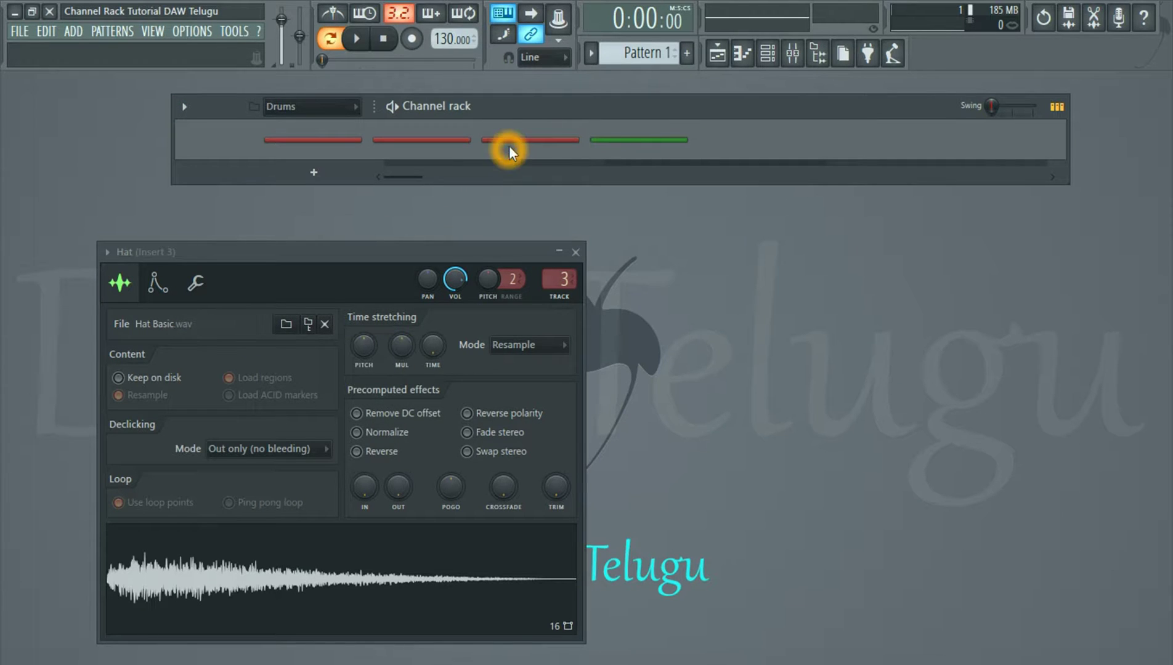
click(533, 140)
click(281, 157)
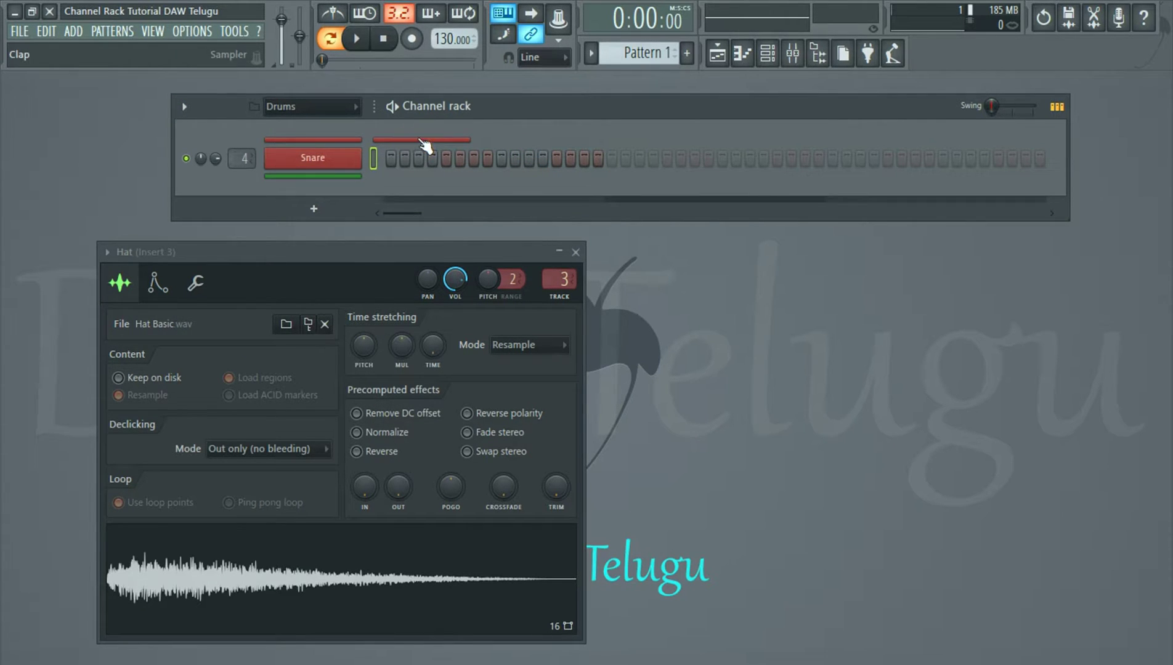
click(421, 140)
click(322, 139)
click(336, 217)
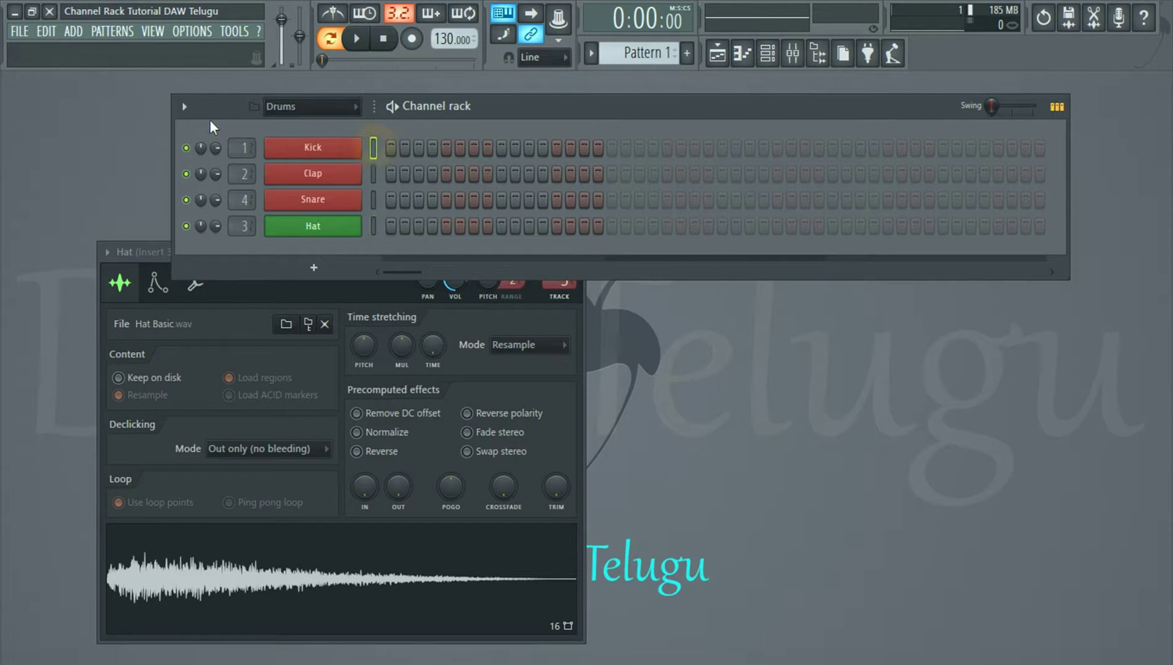
click(184, 107)
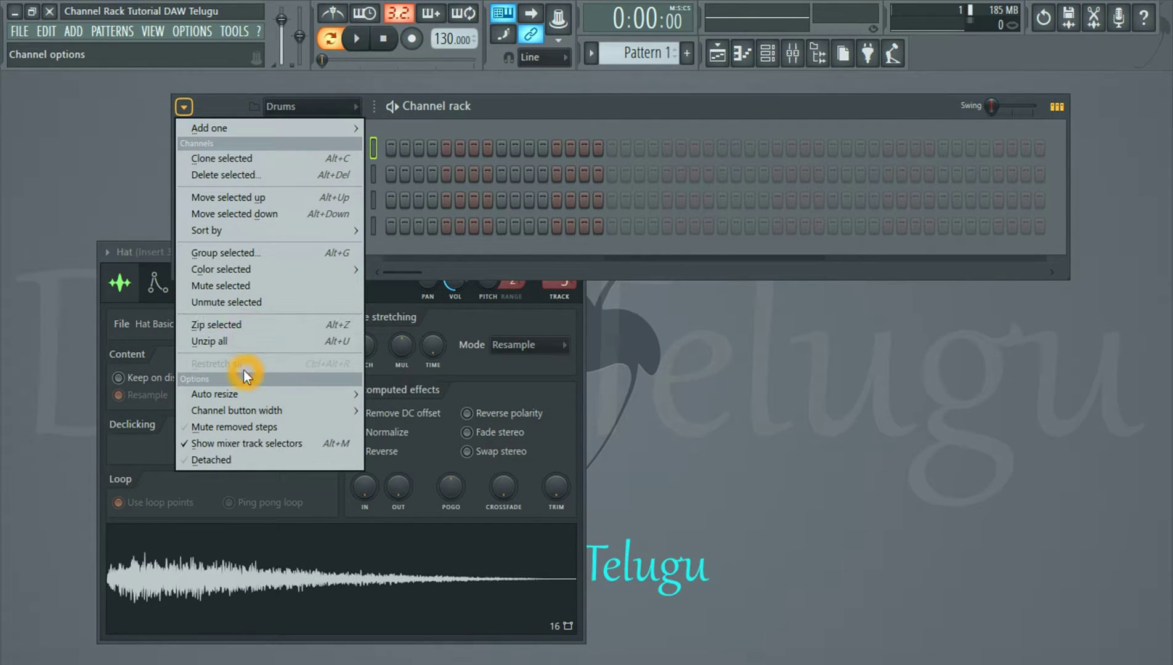
Step: Widen the Channel rack window by dragging its edge
mouse_move(256, 397)
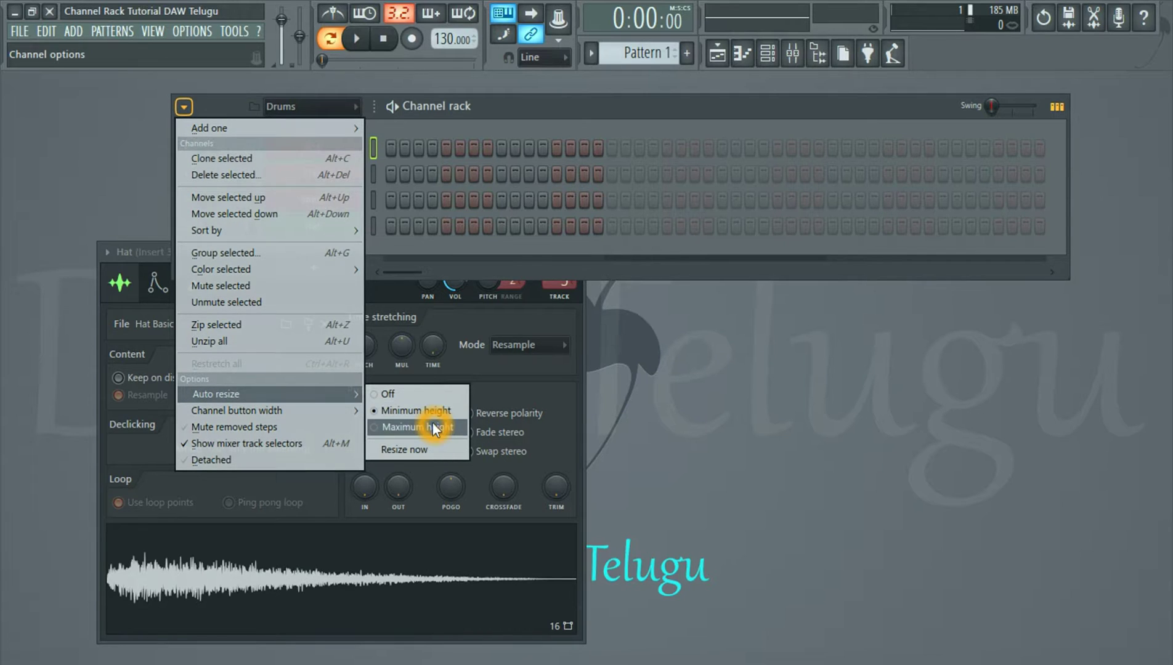
click(1086, 282)
drag(1066, 282, 1073, 358)
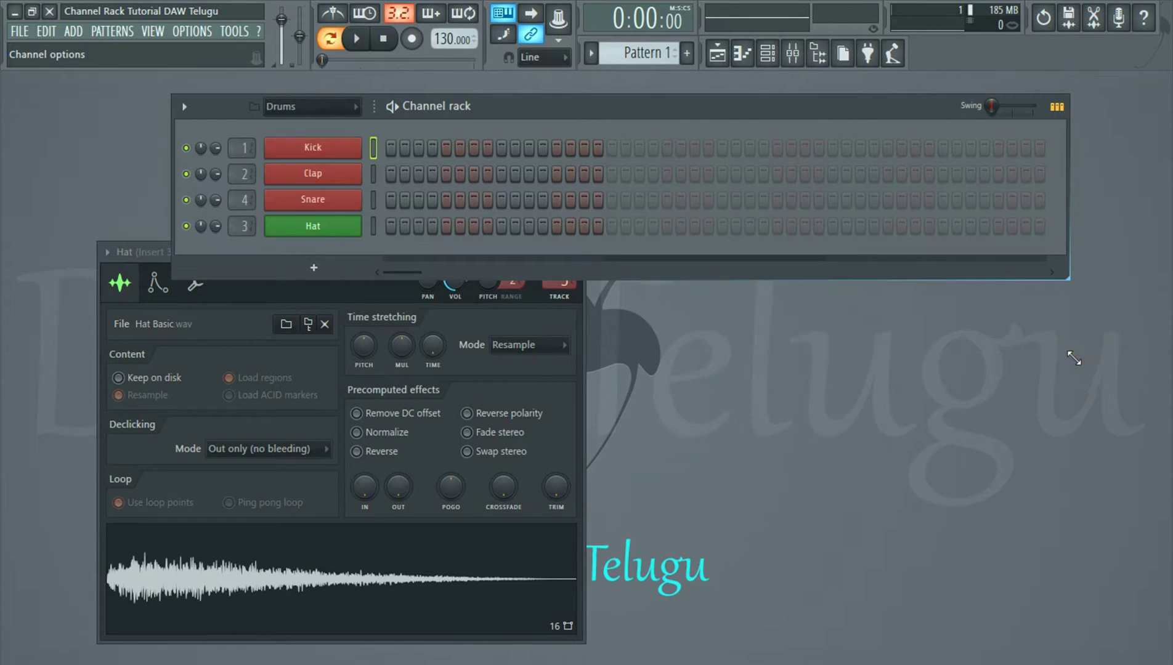
Step: Set auto-resize to Maximum height, then drag the rack's corner to a compact size
click(184, 106)
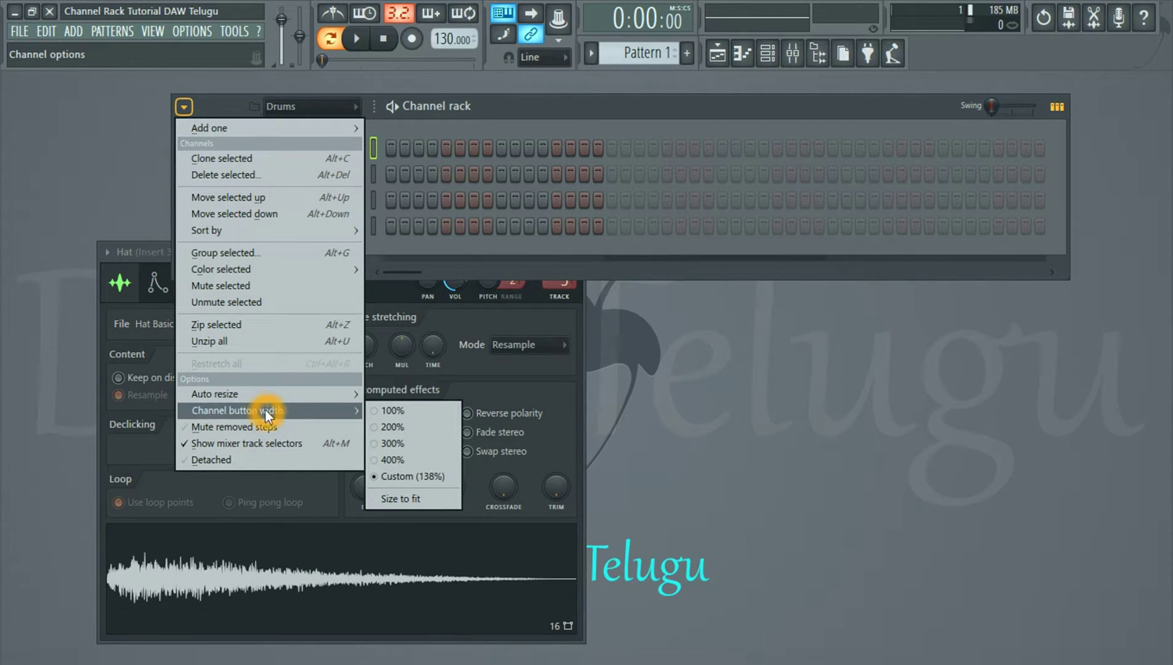
mouse_move(276, 399)
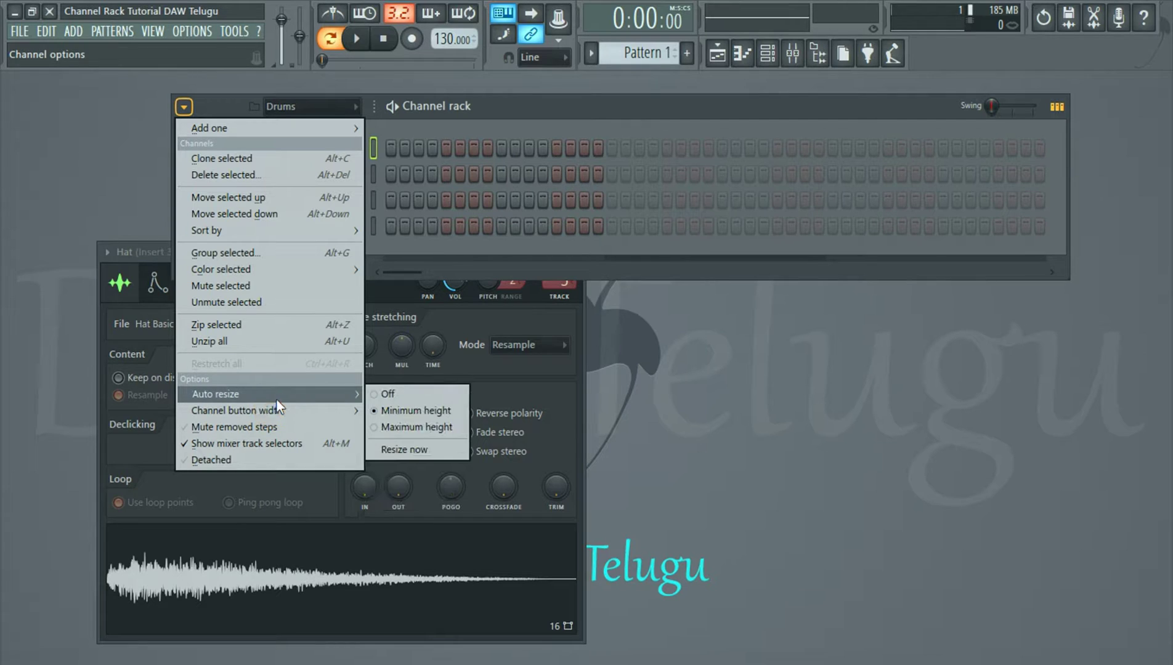
click(435, 422)
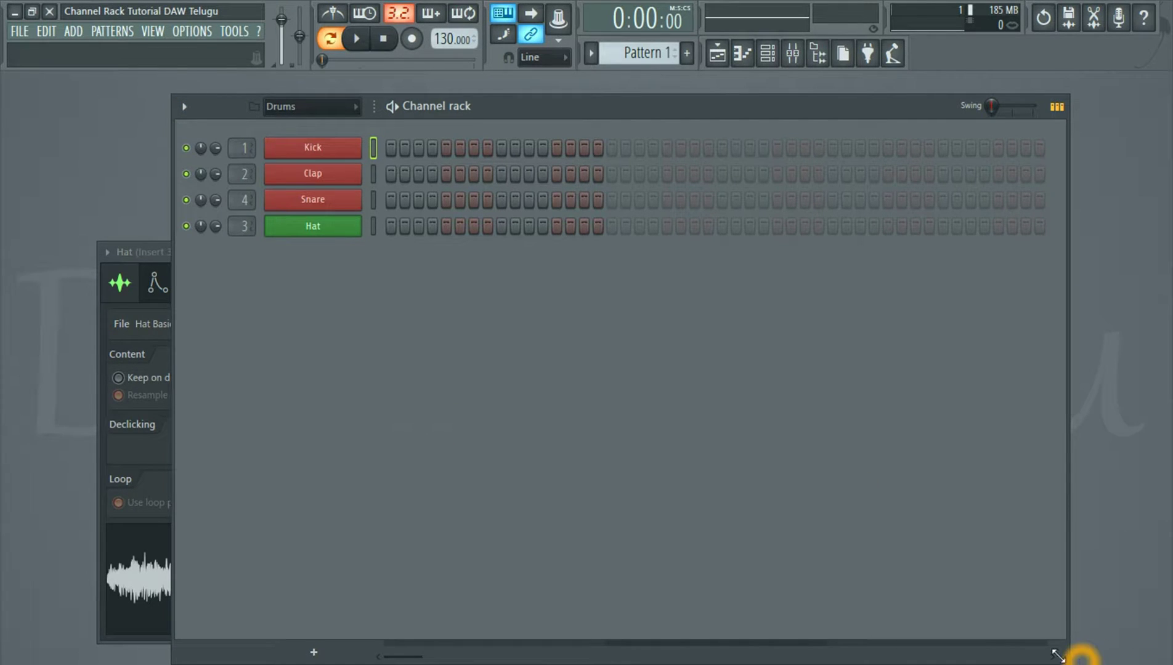
drag(1062, 655, 1014, 292)
Step: Turn off automatic rack resizing and briefly check the Kick channel's settings
click(185, 108)
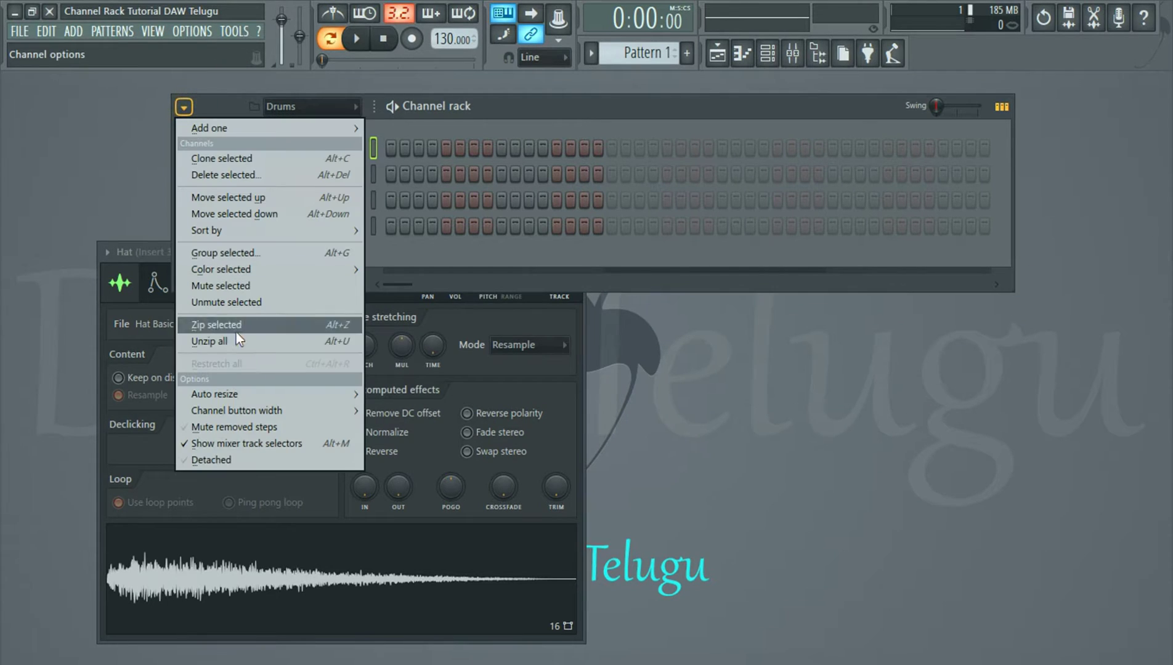
mouse_move(256, 410)
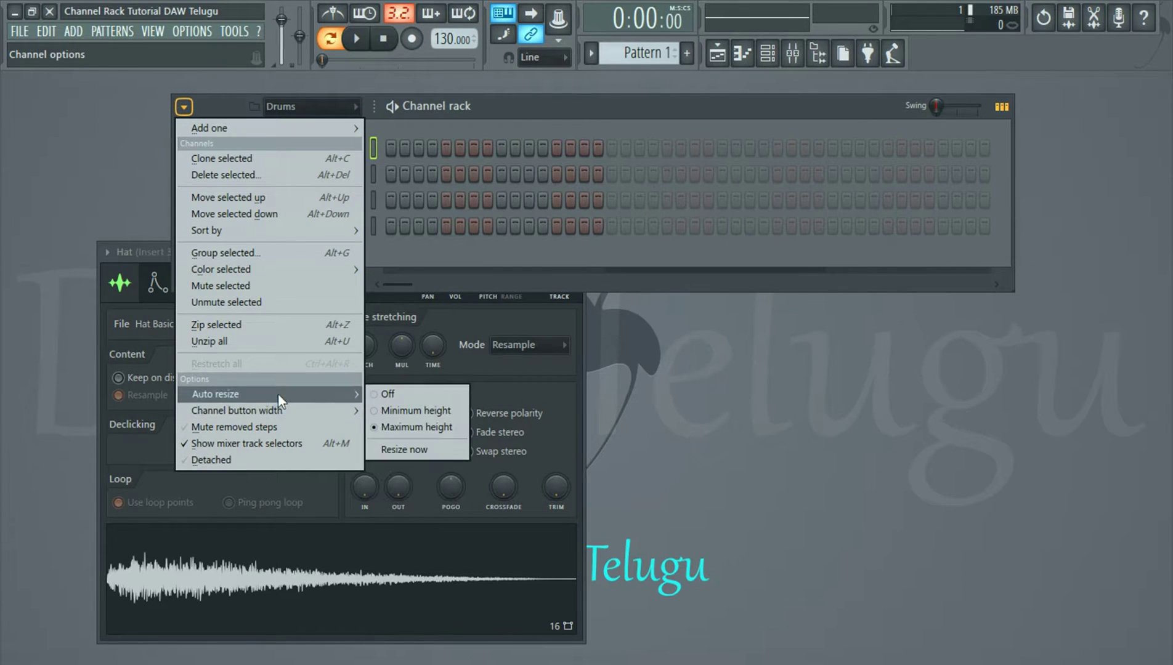
click(438, 400)
click(184, 107)
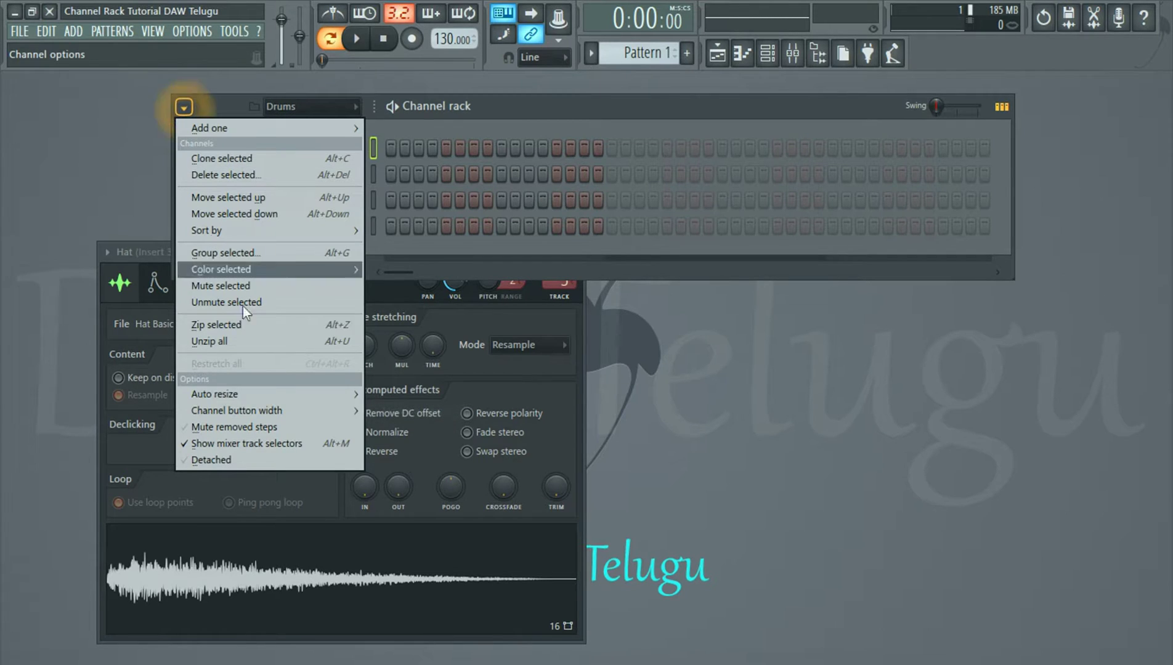
mouse_move(281, 416)
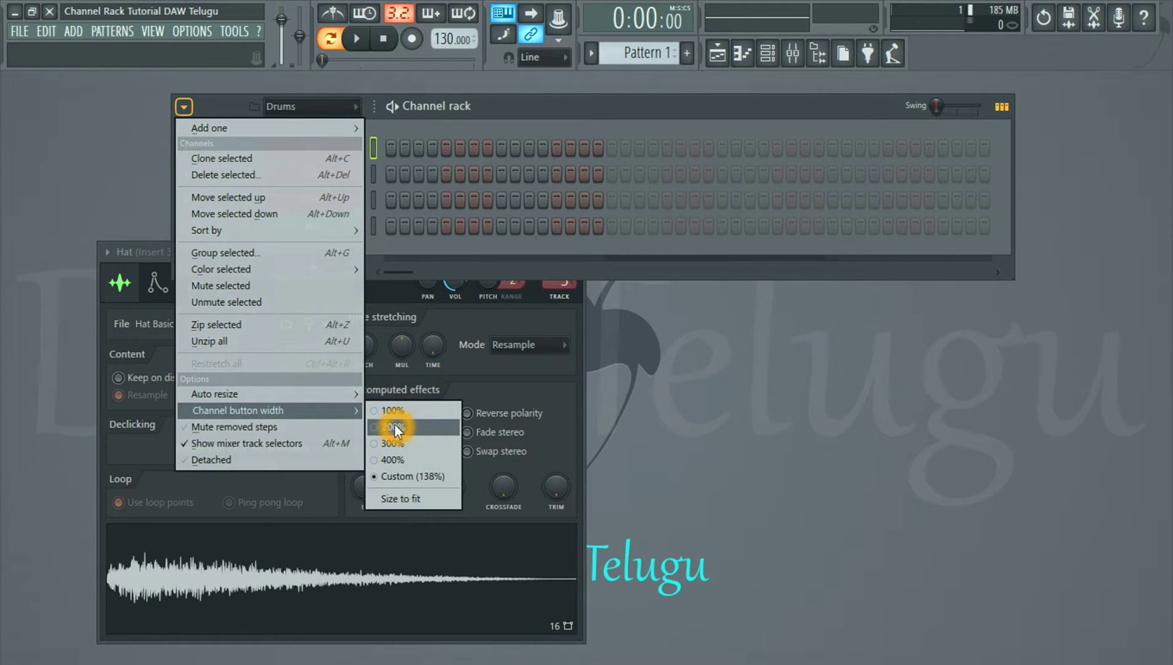
click(553, 111)
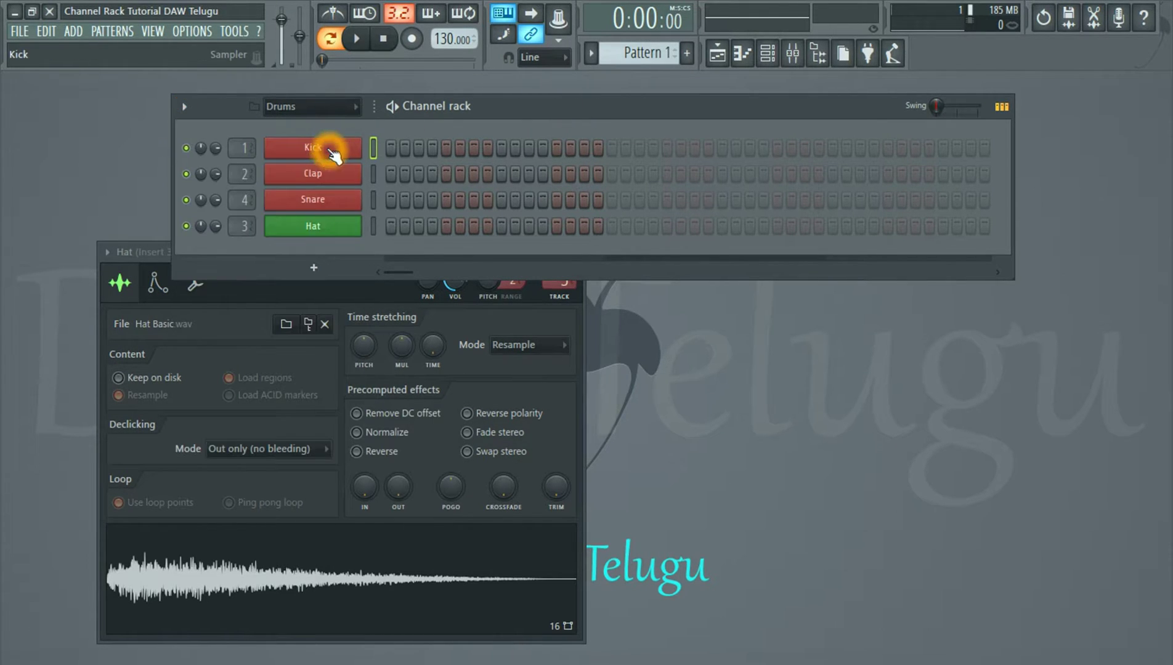
click(325, 148)
click(753, 178)
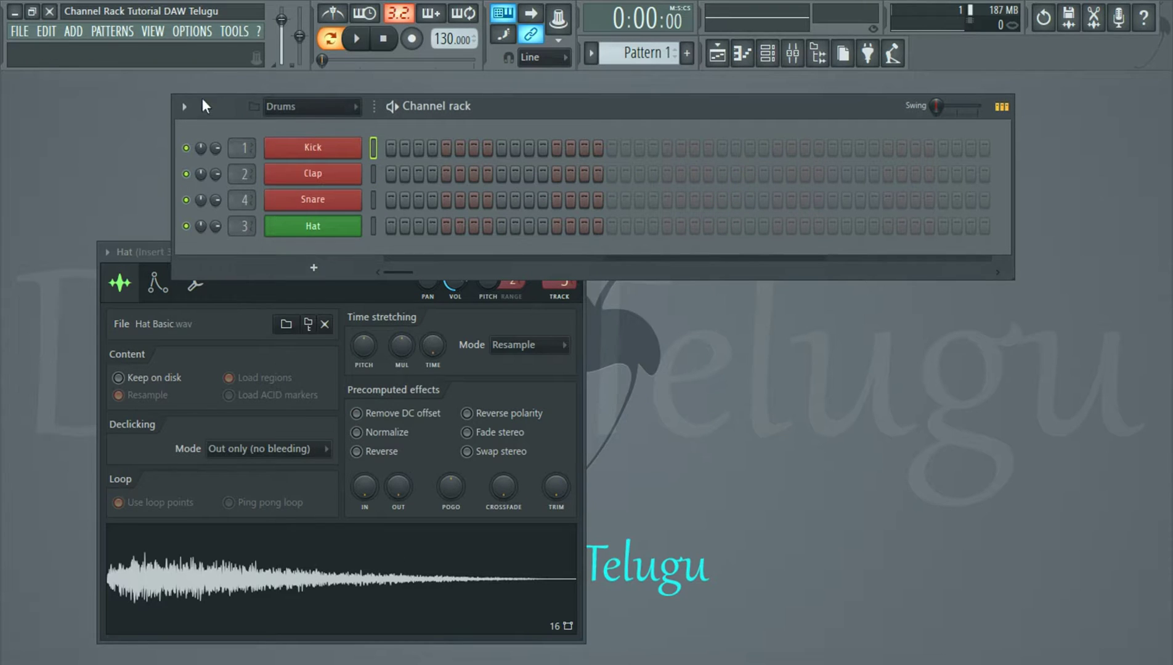
Step: Set channel buttons to 300% width, then drag them narrower to compact the rack
click(183, 108)
mouse_move(265, 410)
click(412, 443)
click(413, 427)
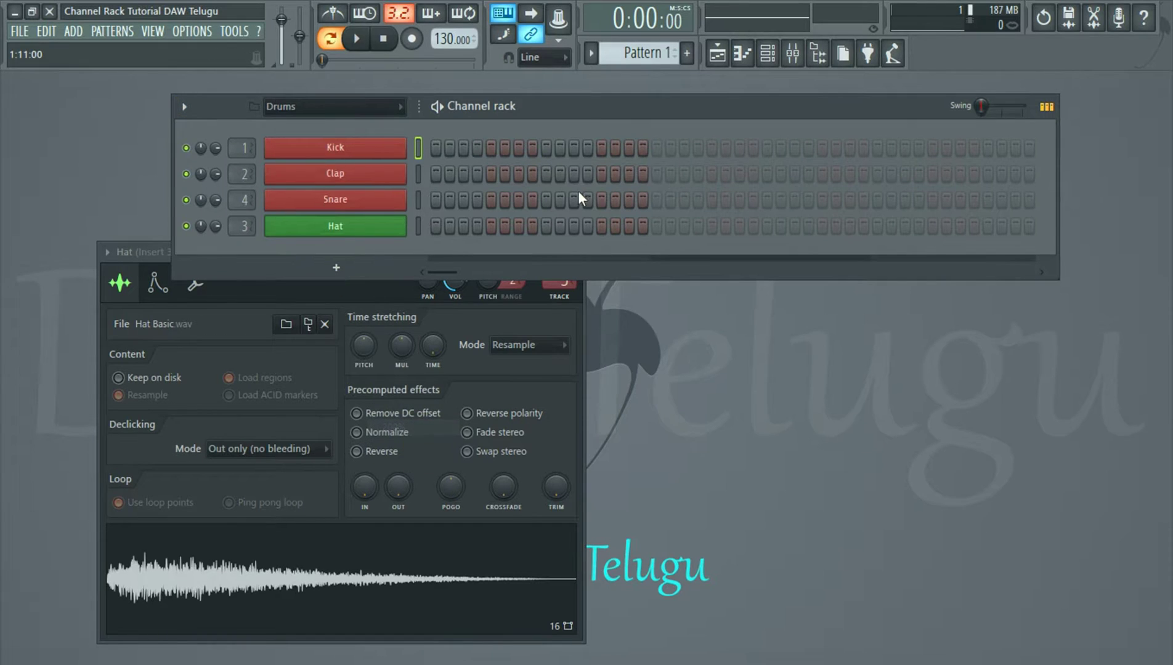
drag(419, 106, 346, 107)
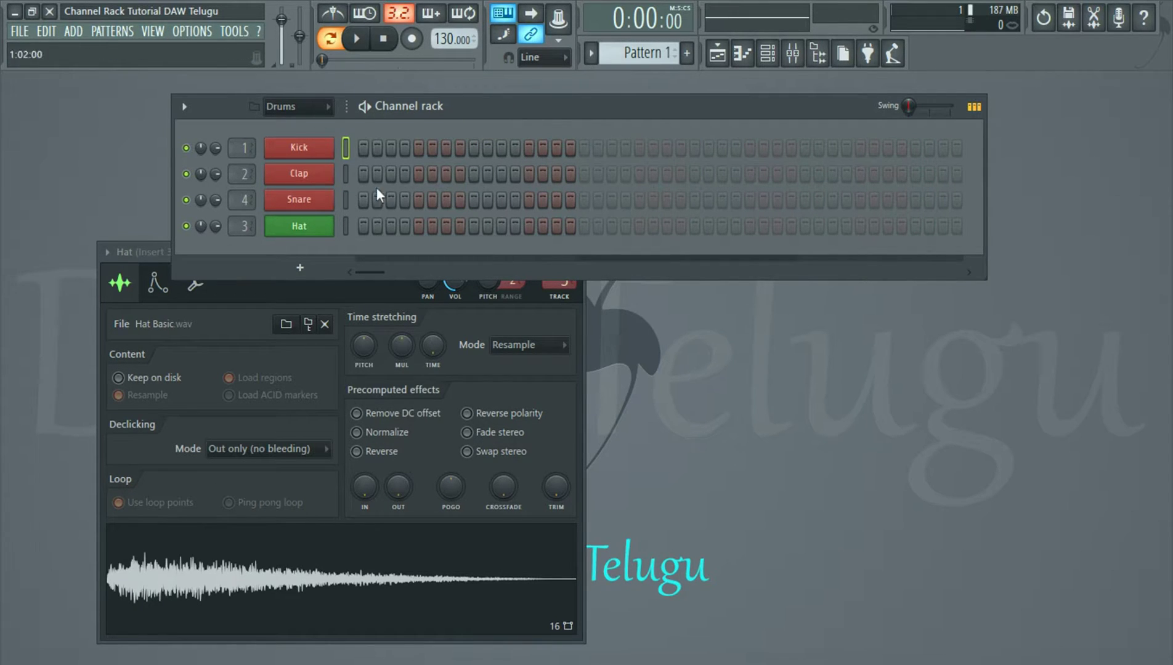
click(184, 107)
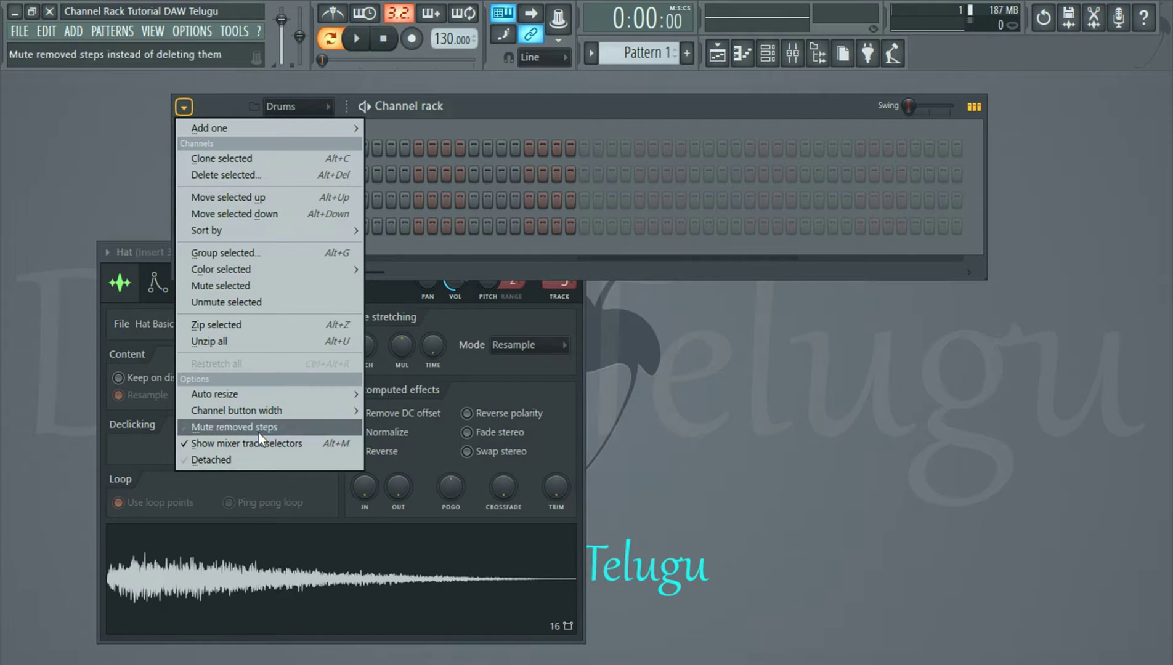
click(481, 113)
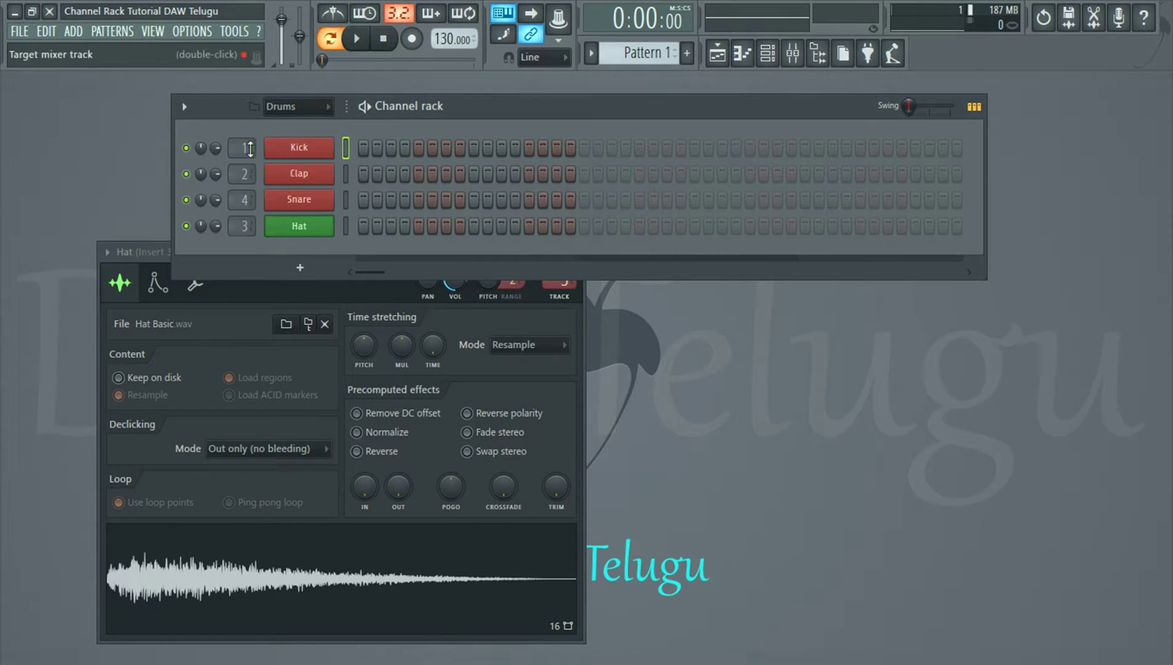
click(185, 148)
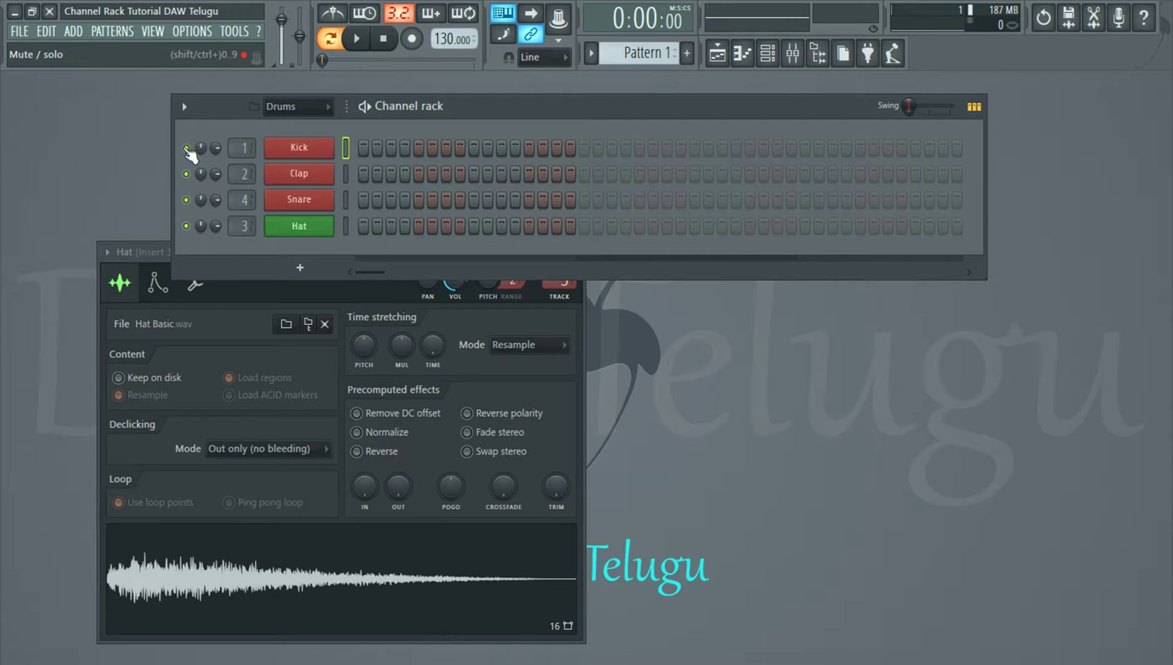
Step: Solo the Kick channel, then unsolo it so all channels play
right_click(185, 149)
click(197, 157)
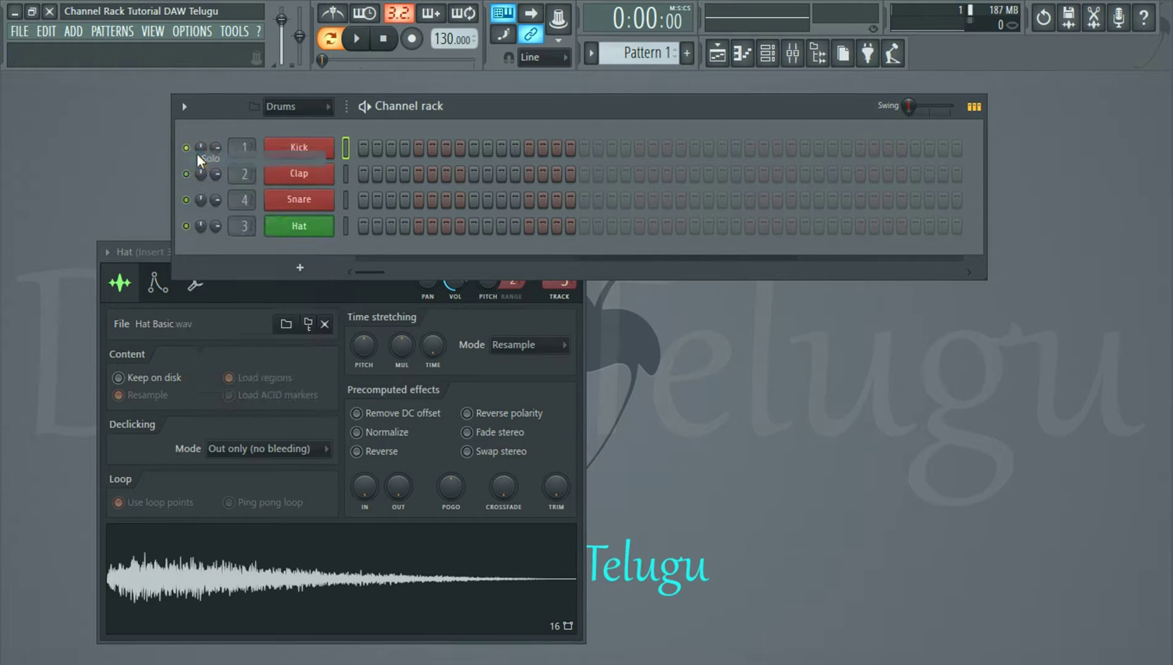
right_click(188, 149)
click(192, 160)
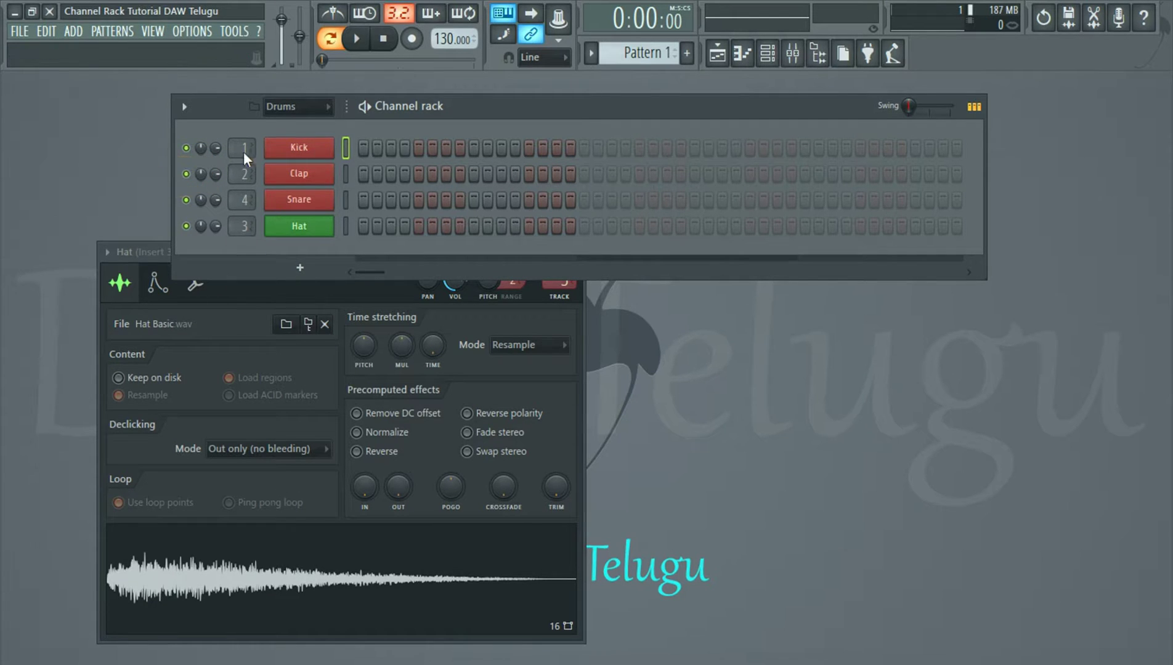
right_click(186, 199)
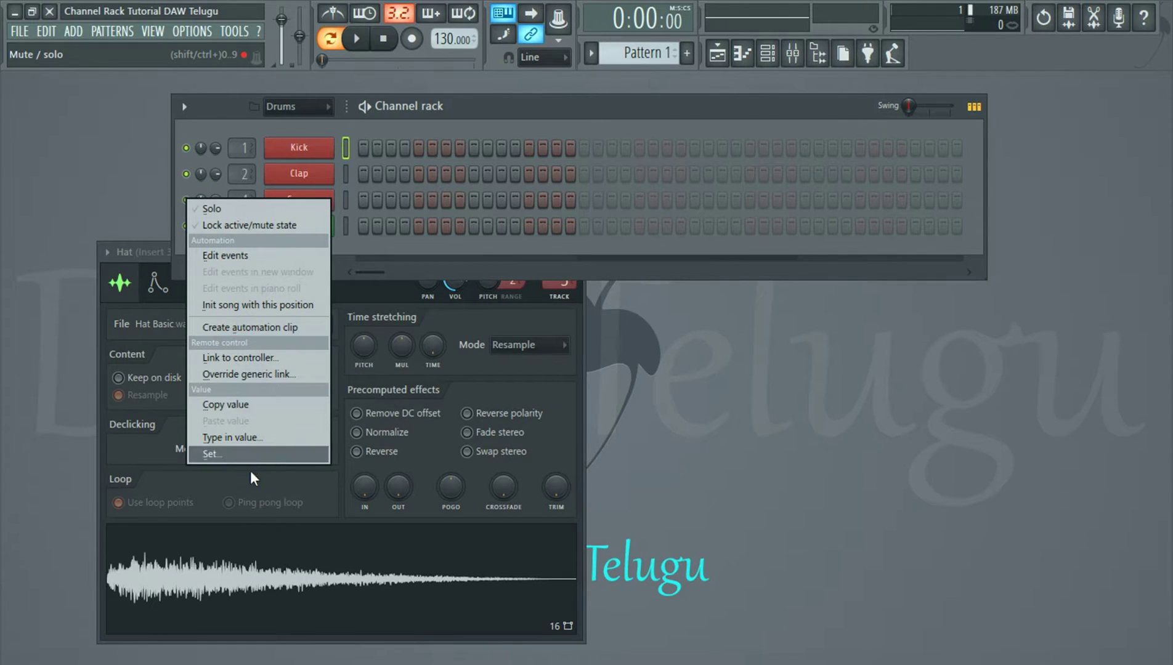
click(217, 115)
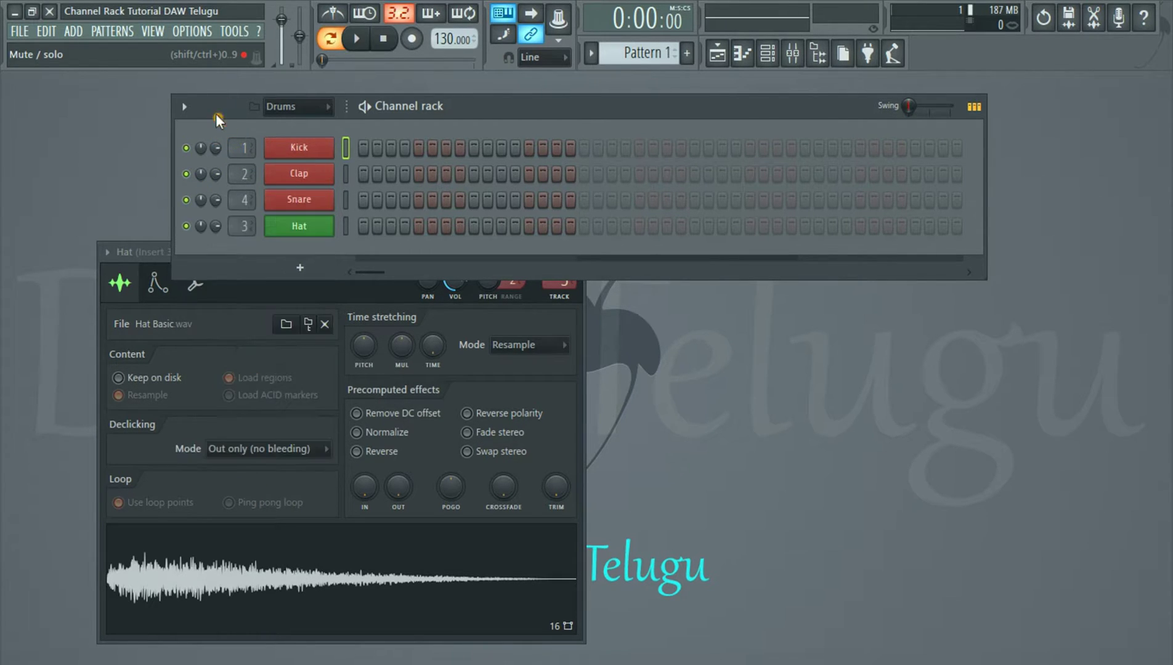
Step: Pan the Clap channel fully right and the Snare channel fully left
click(205, 148)
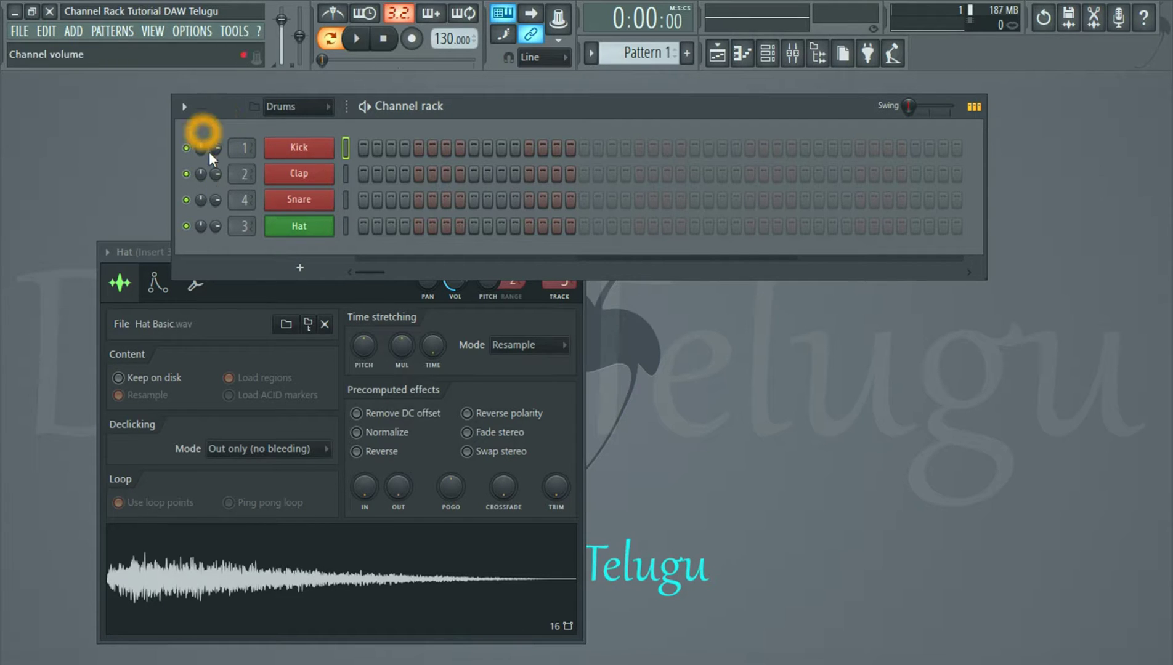
click(224, 250)
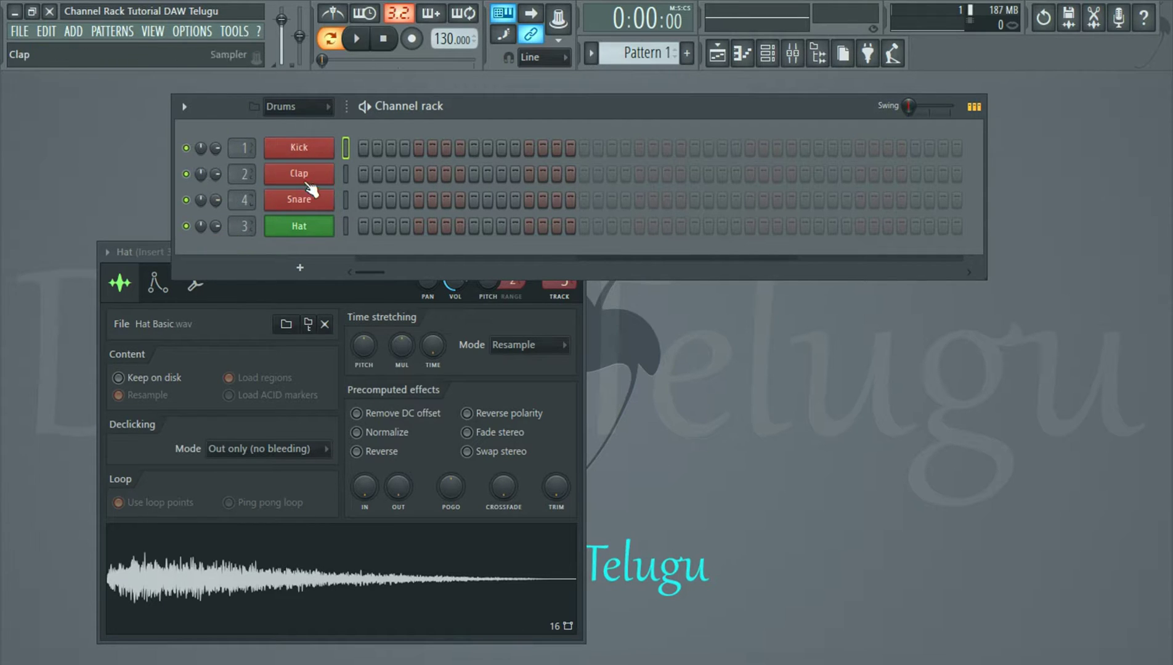
drag(202, 175, 203, 224)
drag(200, 173, 200, 139)
click(203, 195)
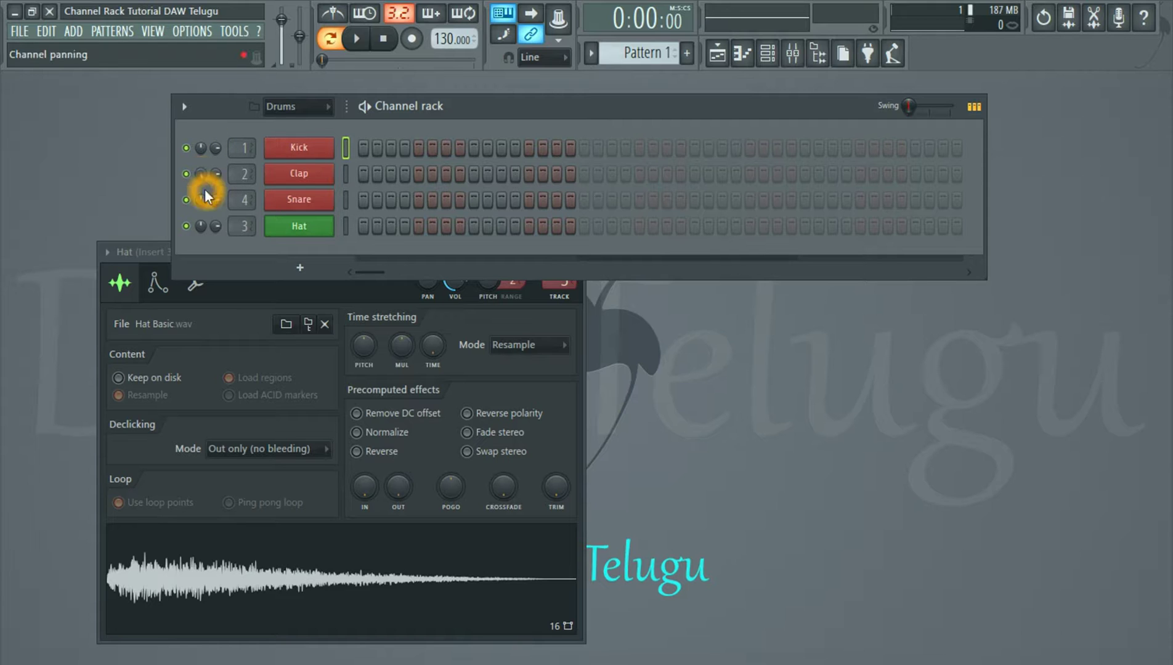
drag(200, 200, 200, 237)
Step: Fill Kick and Snare every fourth step, start playback, and clear the Snare row
right_click(325, 149)
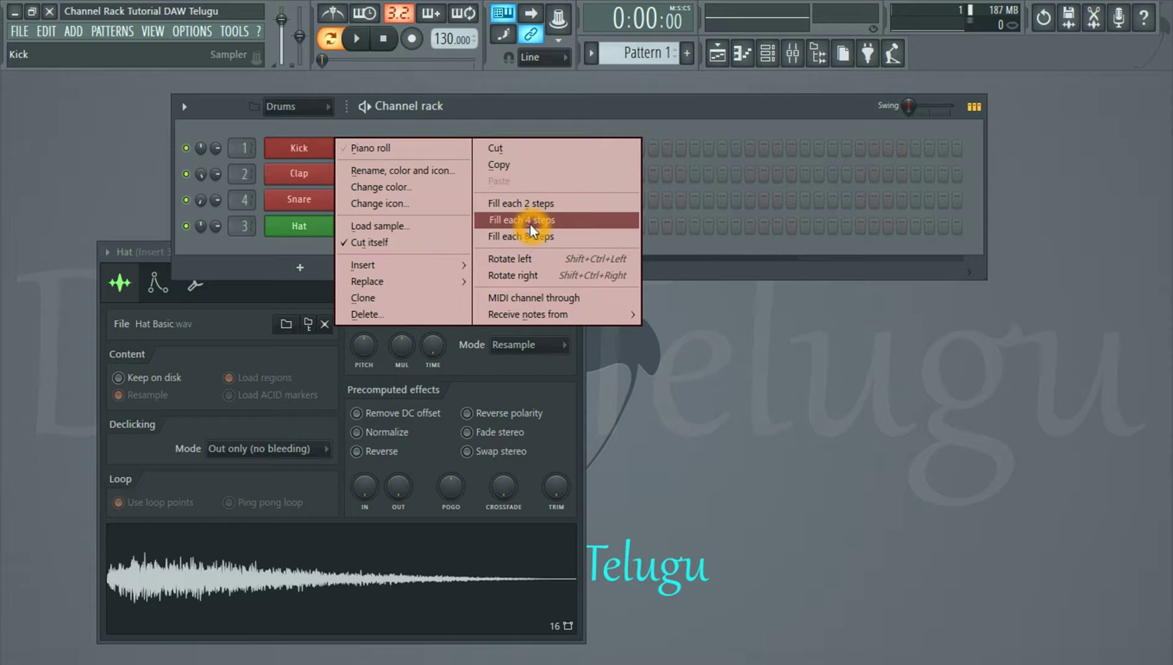
click(530, 228)
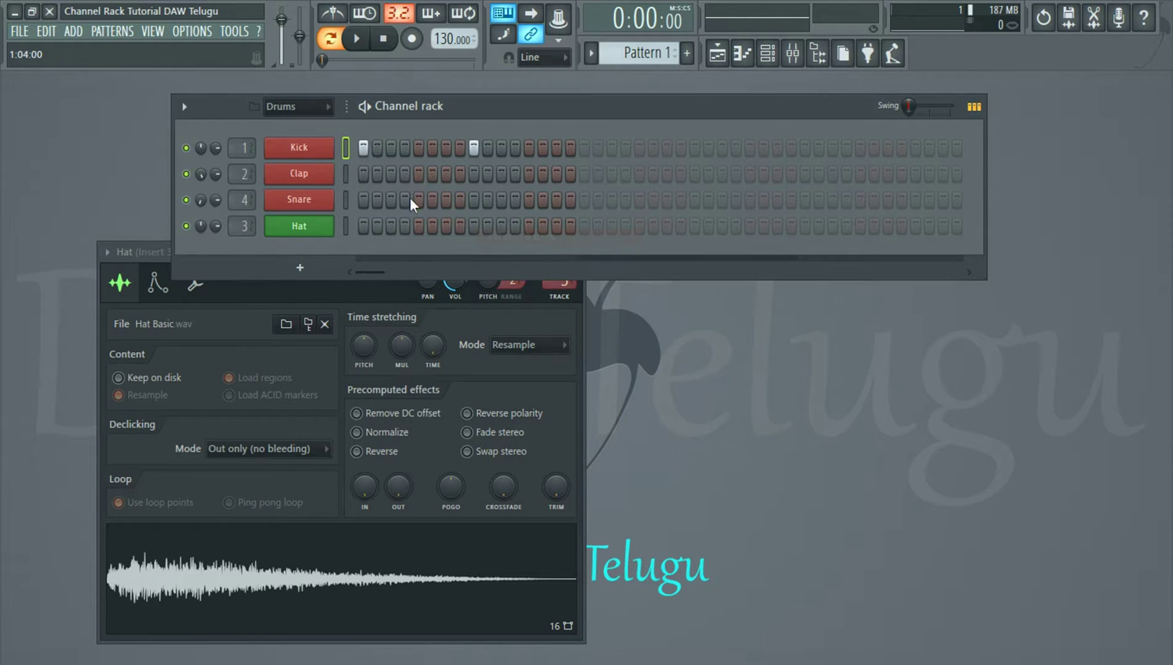
right_click(320, 201)
click(525, 269)
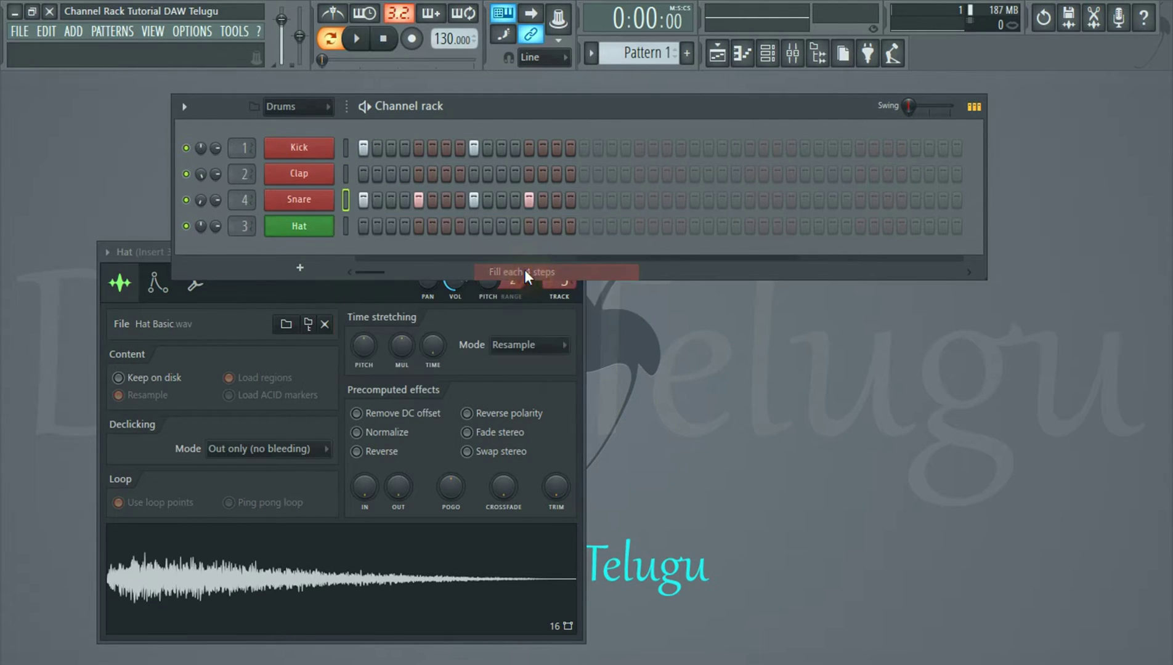
click(356, 38)
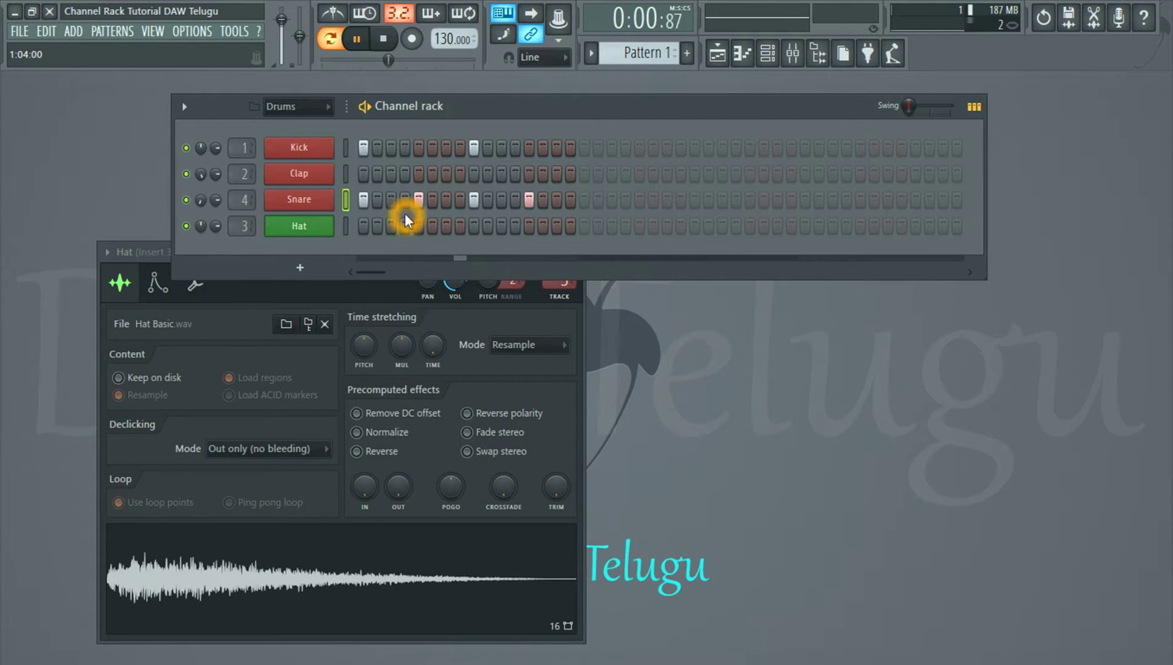
drag(362, 200, 545, 201)
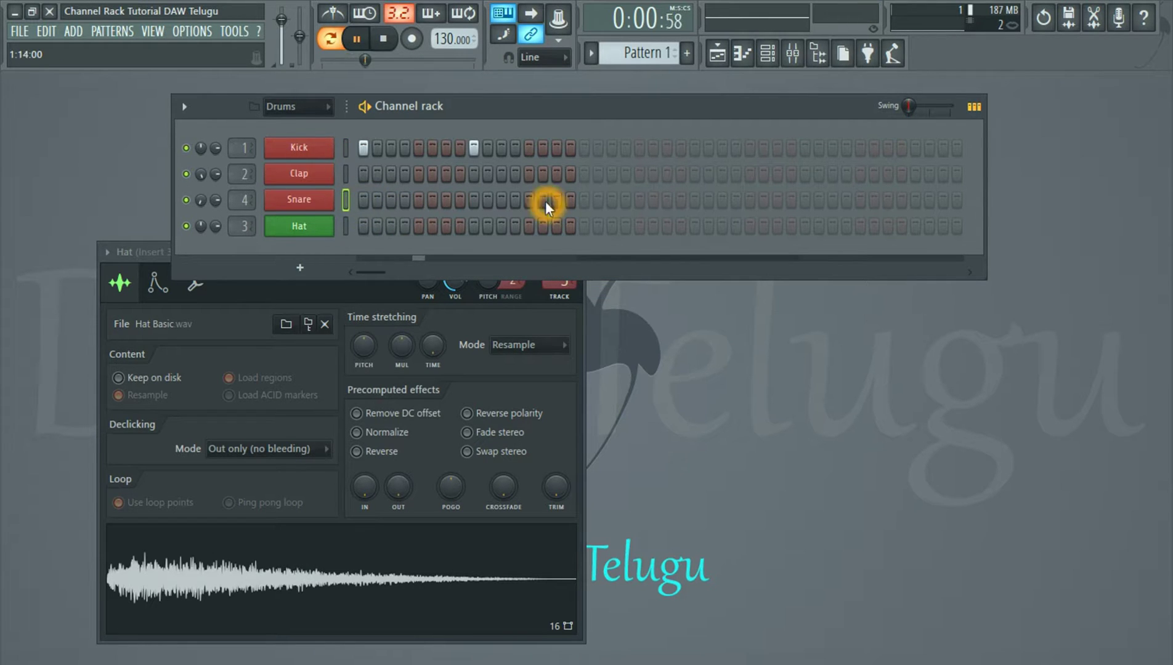
Step: Fill Clap every fourth step, removing steps 1 and 9 so it hits 5 and 13
right_click(333, 177)
click(530, 240)
right_click(363, 172)
right_click(471, 173)
Step: Refill Snare every fourth step, remove steps 1 and 9, and stop playback
right_click(305, 199)
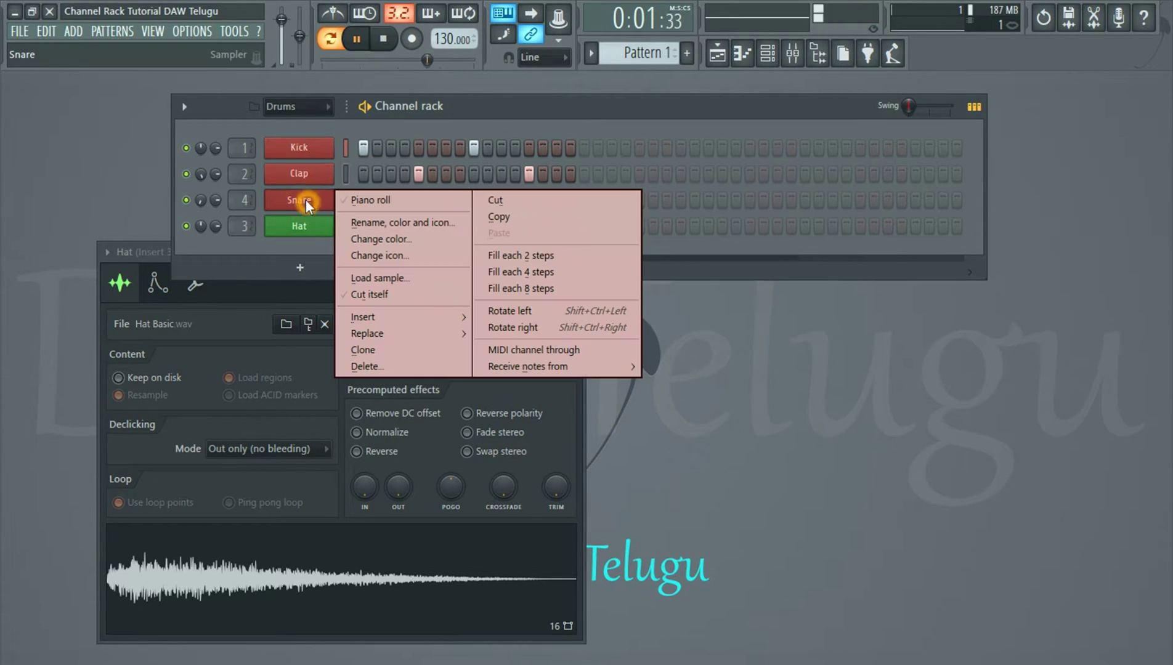
click(541, 272)
right_click(363, 199)
right_click(473, 199)
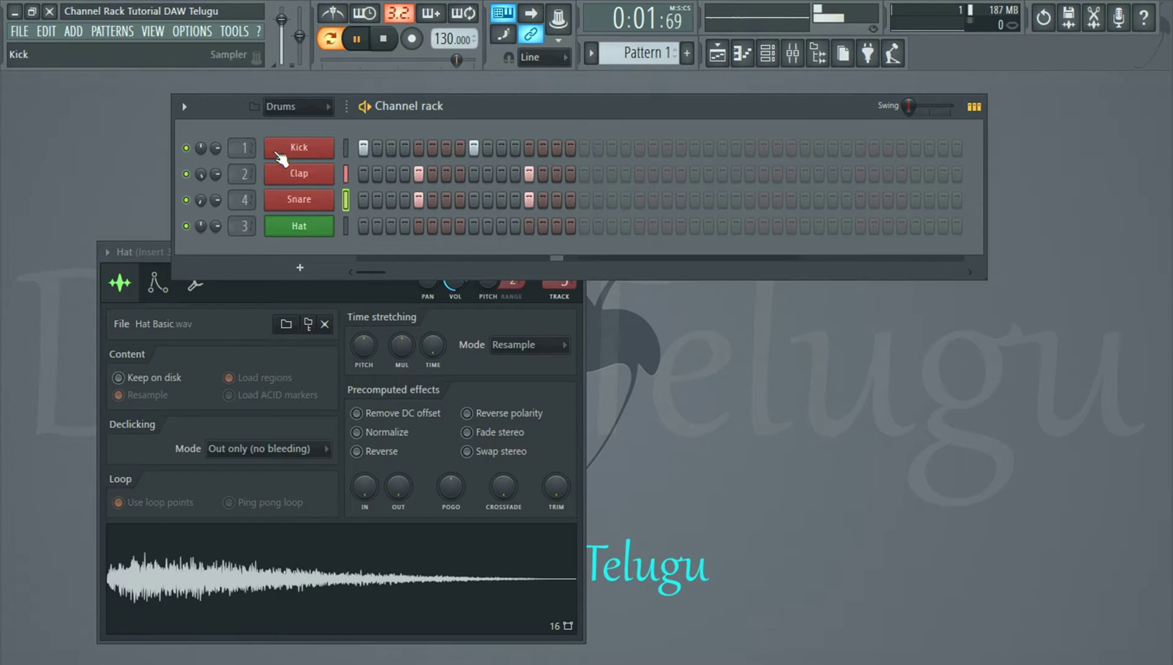
click(216, 200)
click(199, 205)
click(383, 46)
click(382, 47)
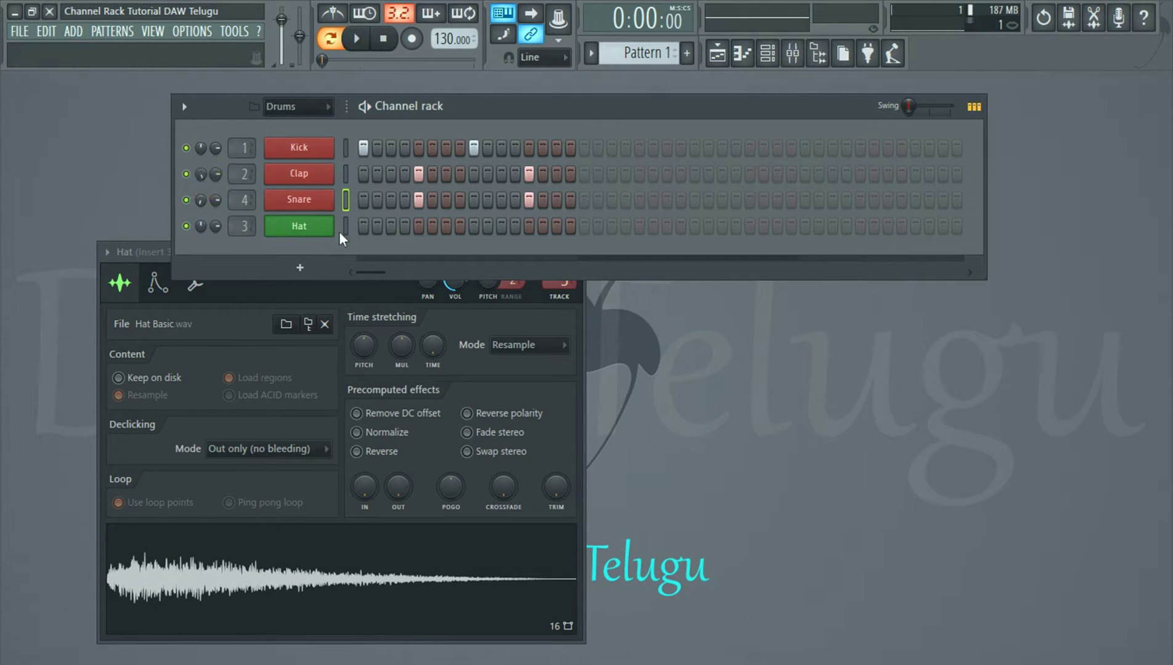
Step: Reset the Snare and Clap pan knobs so both sit at centre
right_click(199, 203)
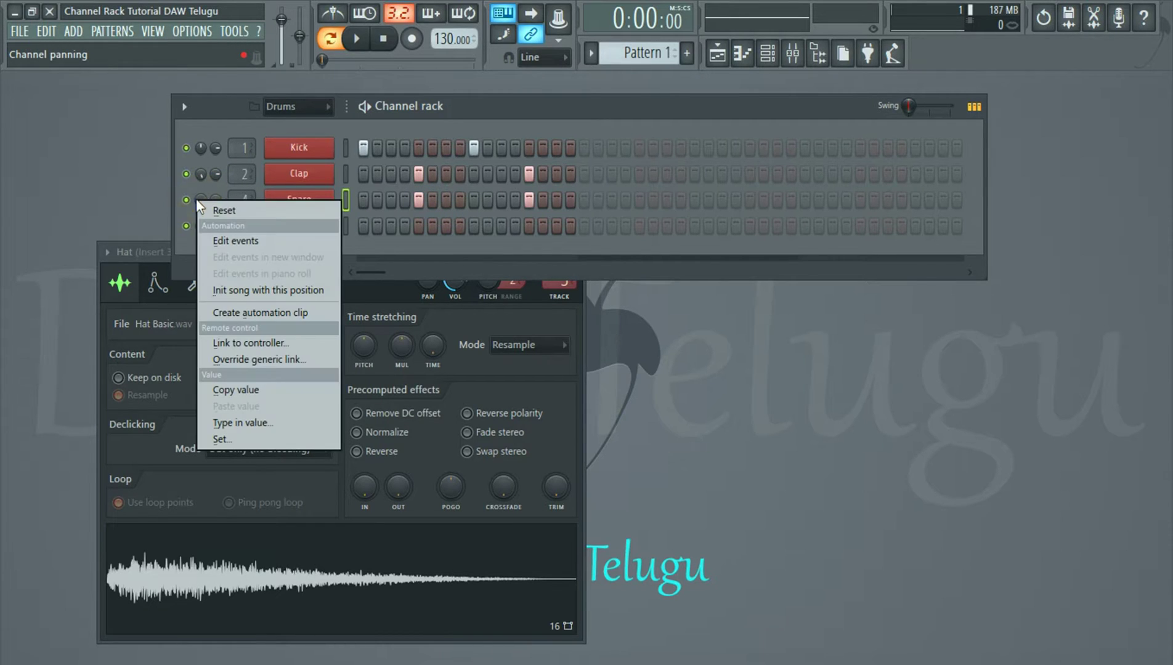
click(218, 212)
right_click(201, 175)
click(218, 181)
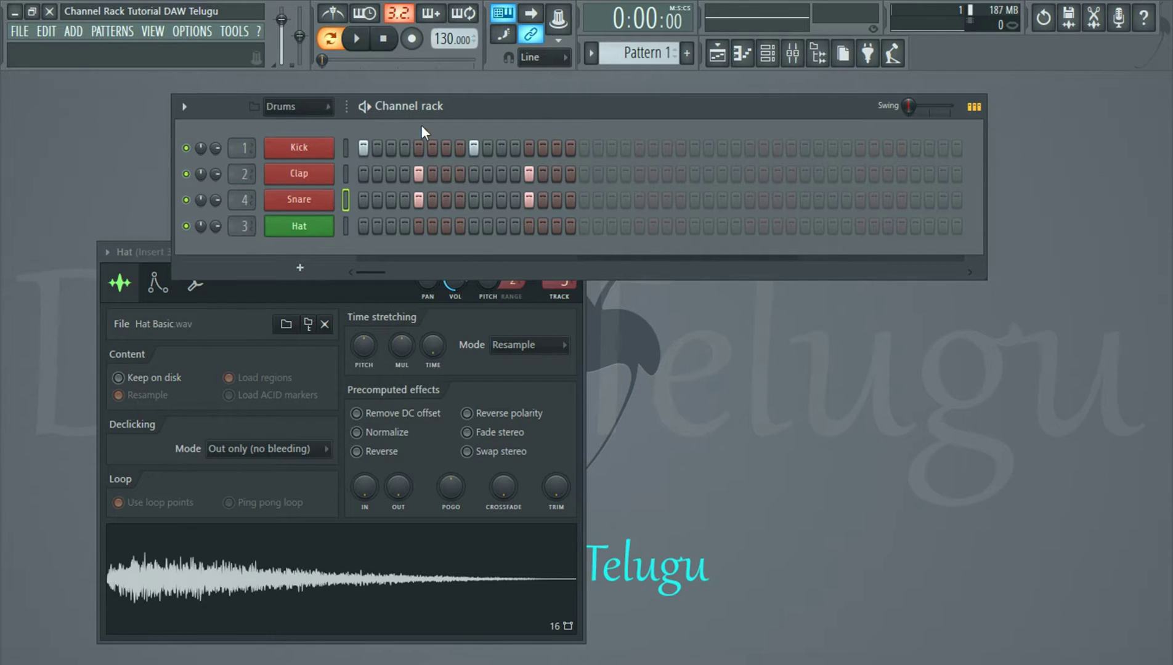
Step: Clear Clap step 5 and Snare steps 5 and 13, and check the Clap sample settings
right_click(419, 175)
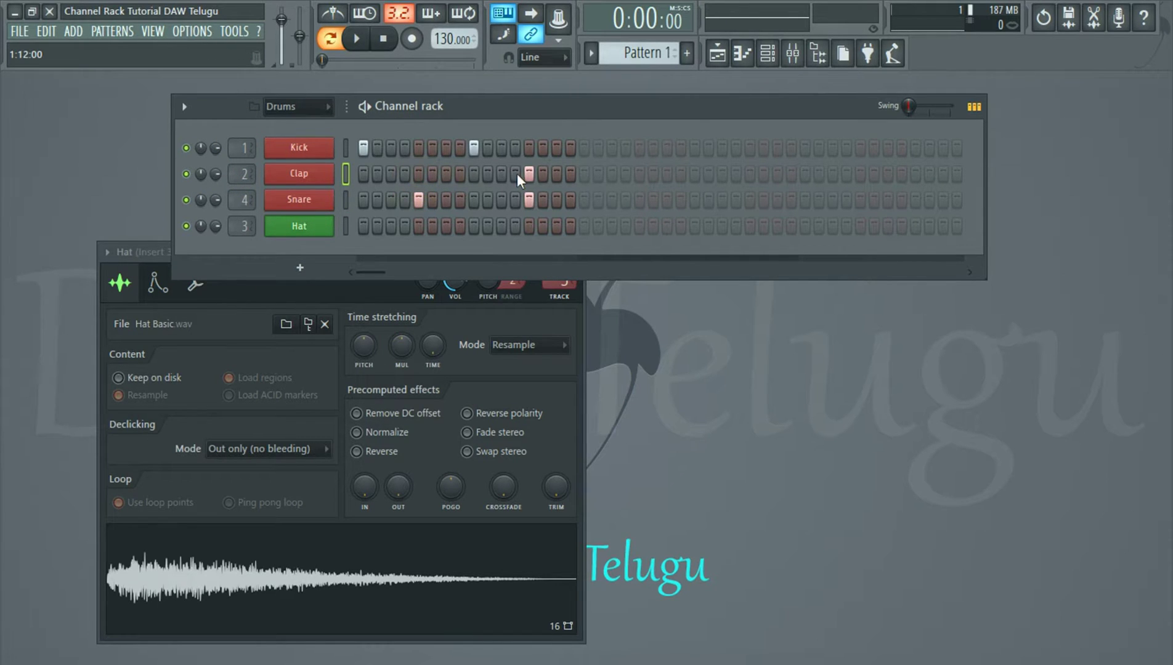
click(531, 200)
click(418, 200)
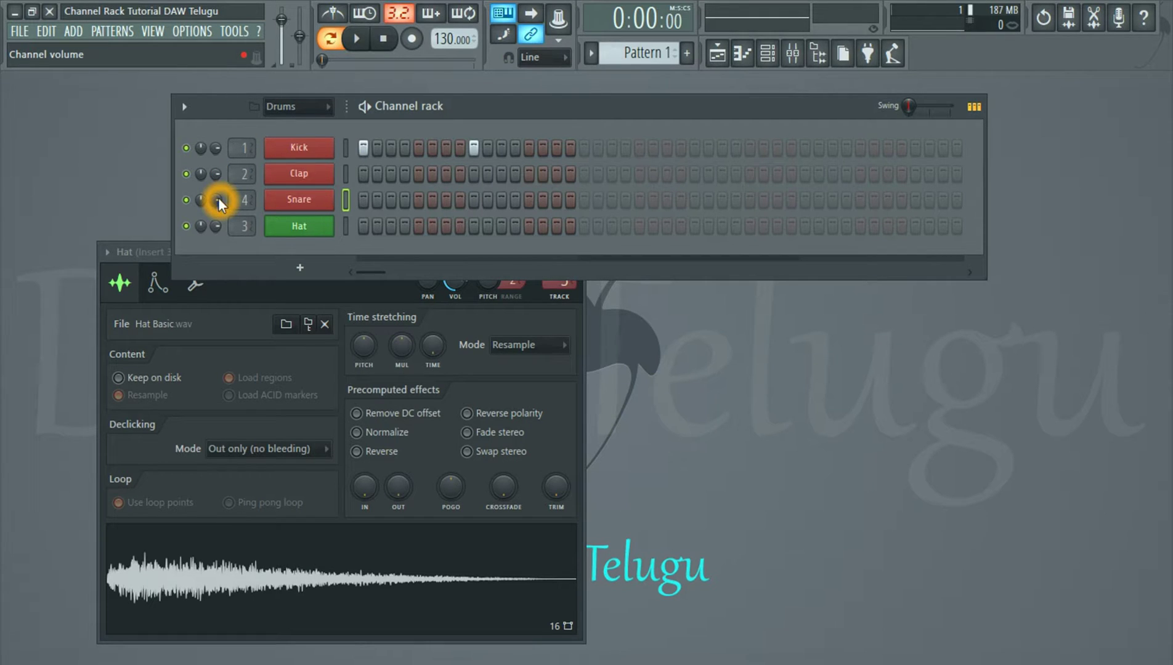
click(386, 177)
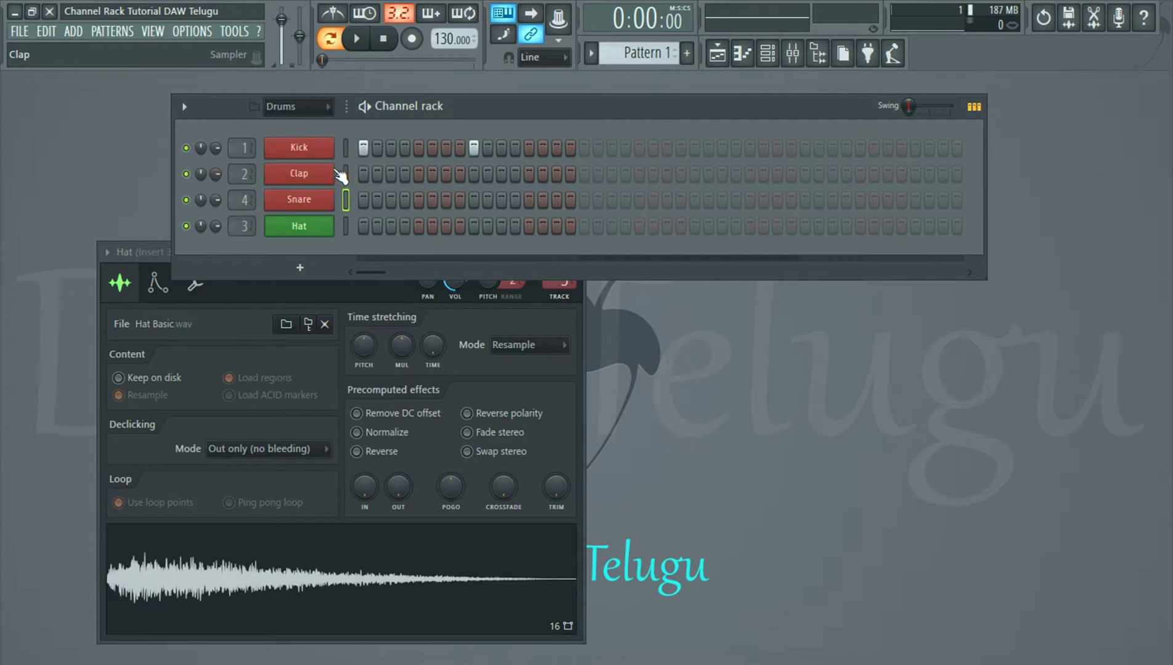
click(325, 175)
drag(487, 230, 801, 191)
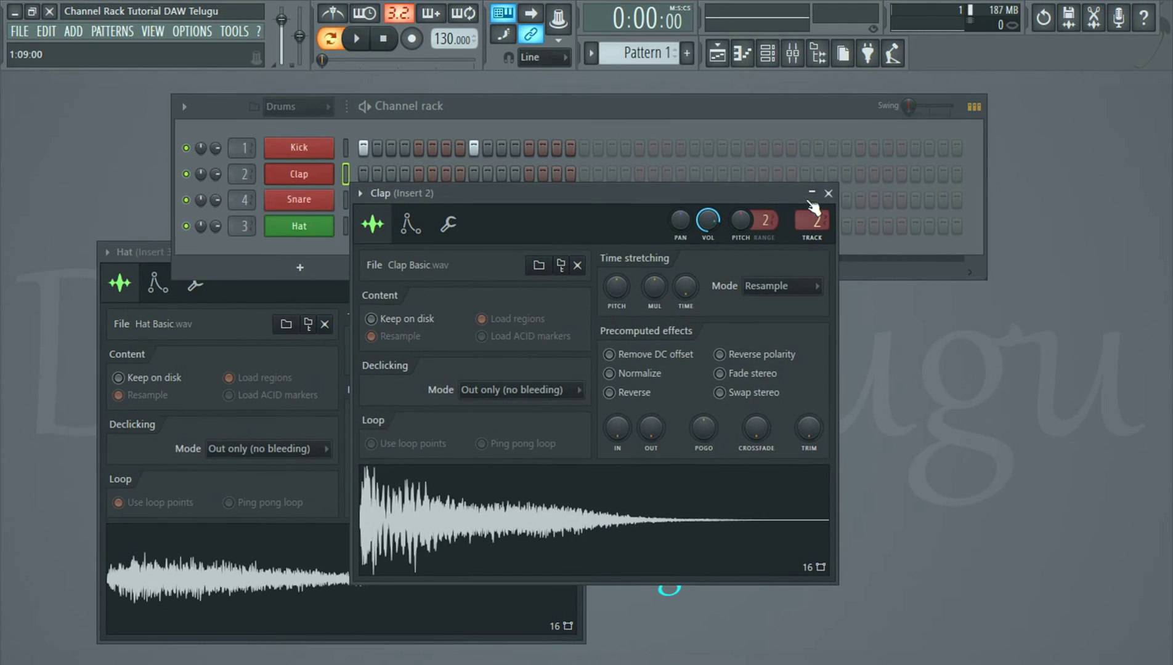
click(819, 189)
Step: Put Clap on step 5 and Snare on step 13
click(418, 174)
click(540, 175)
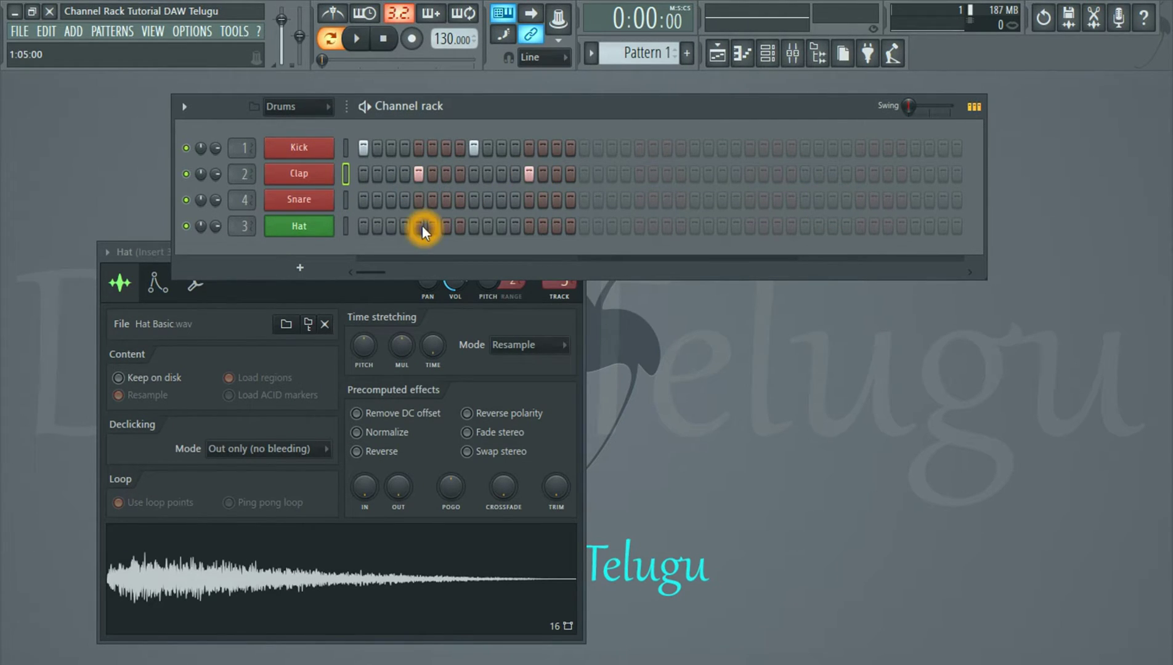
click(528, 201)
click(524, 176)
Step: Fill the Hat row every second step and audition the pattern
right_click(300, 226)
click(528, 286)
click(356, 39)
click(358, 39)
Step: Lower Clap volume to 73% (-6.4 dB) during playback, then adjust Kick's mixer track
click(357, 39)
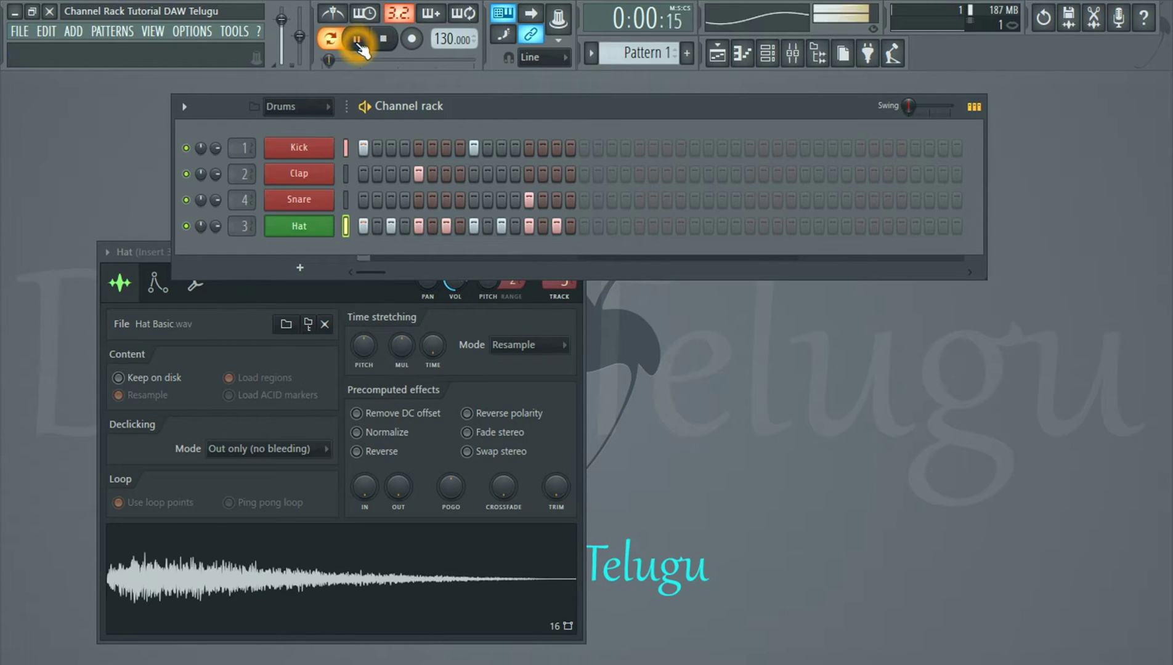
drag(212, 175, 221, 263)
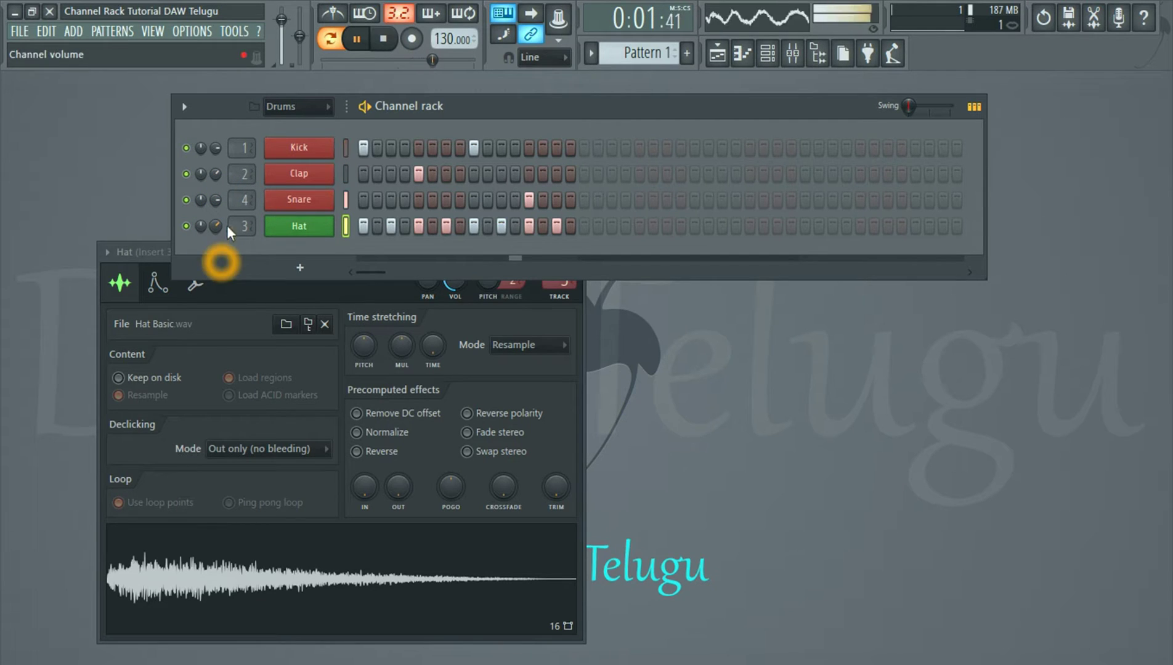
click(381, 43)
drag(251, 148, 249, 143)
click(247, 145)
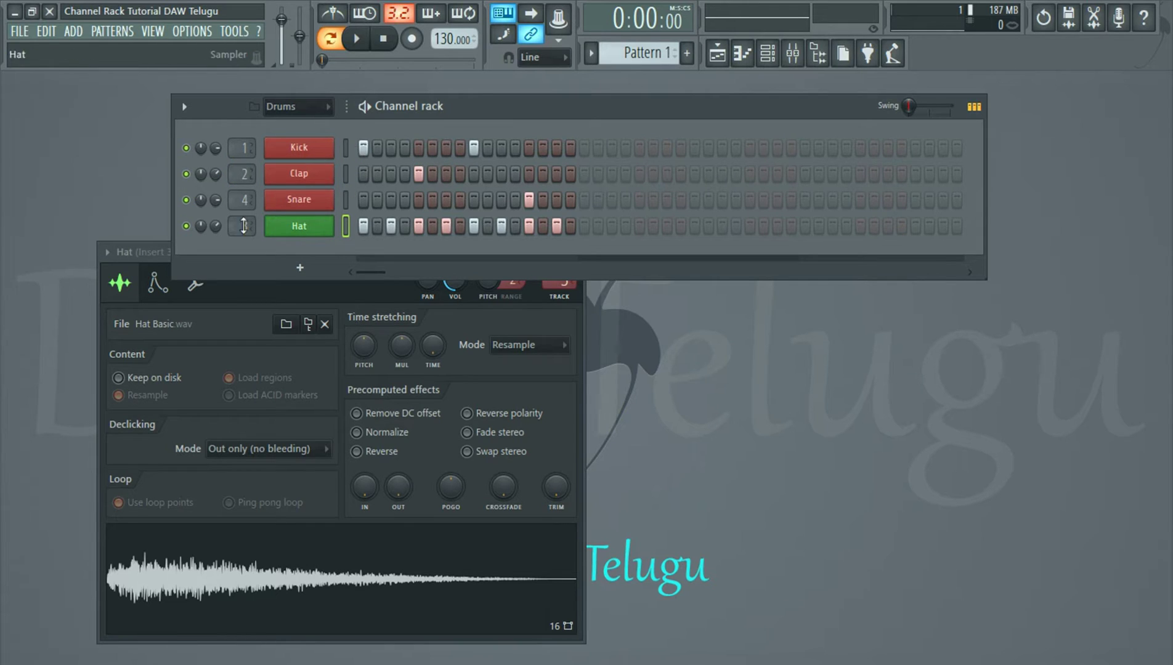
Step: Check the Kick channel's mixer track menu and settings window, then close them
right_click(244, 153)
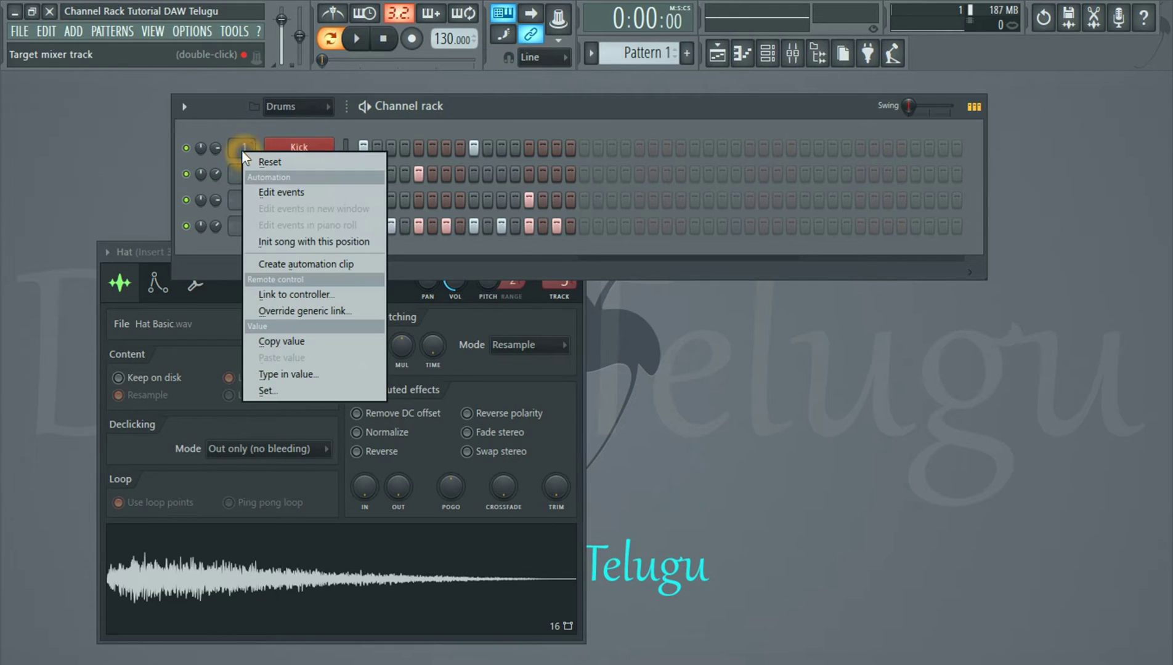
click(275, 124)
click(294, 150)
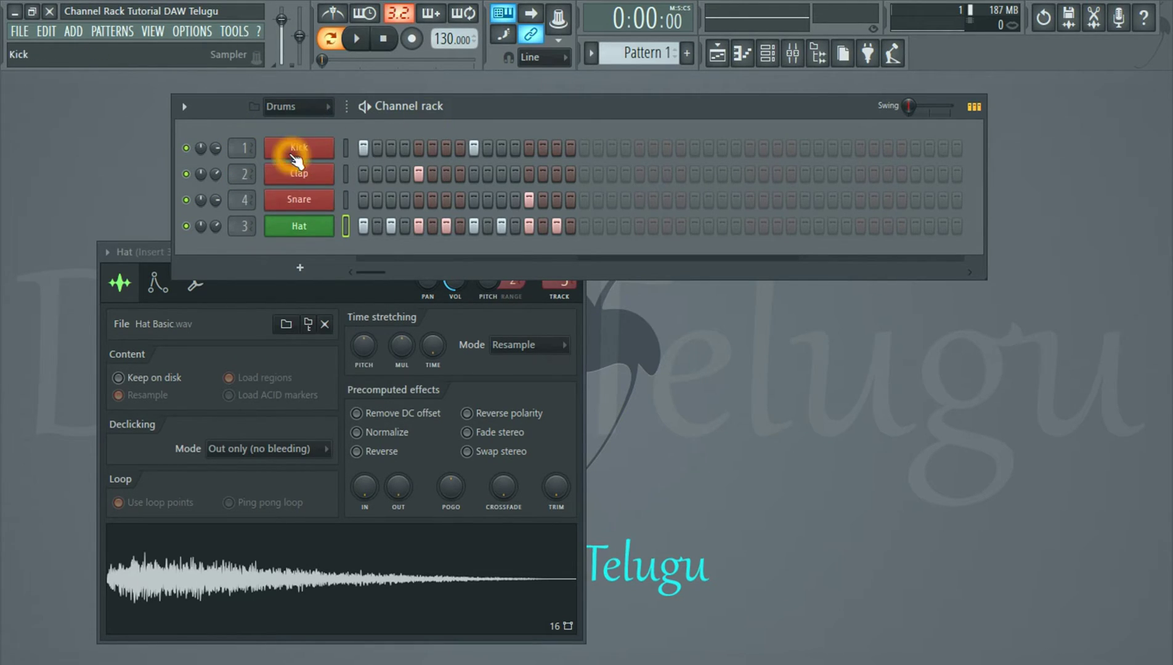
click(751, 177)
Step: Reopen the Kick settings, move the window aside, preview the Kick sample and close it
click(299, 151)
drag(459, 180, 670, 133)
click(767, 456)
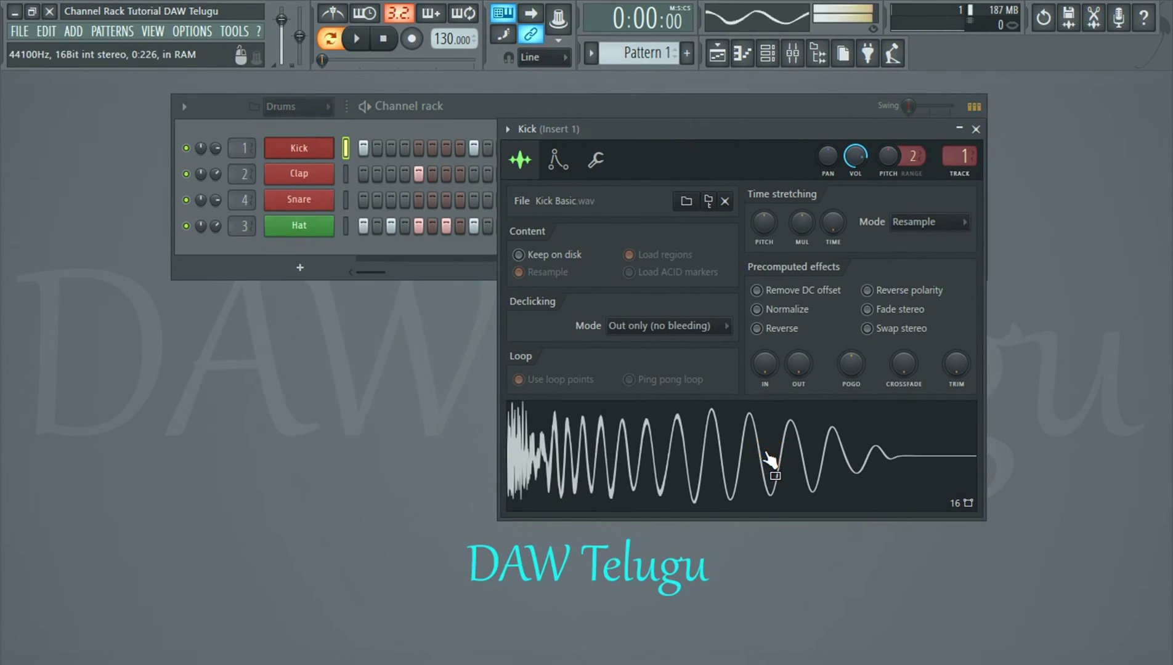
click(975, 129)
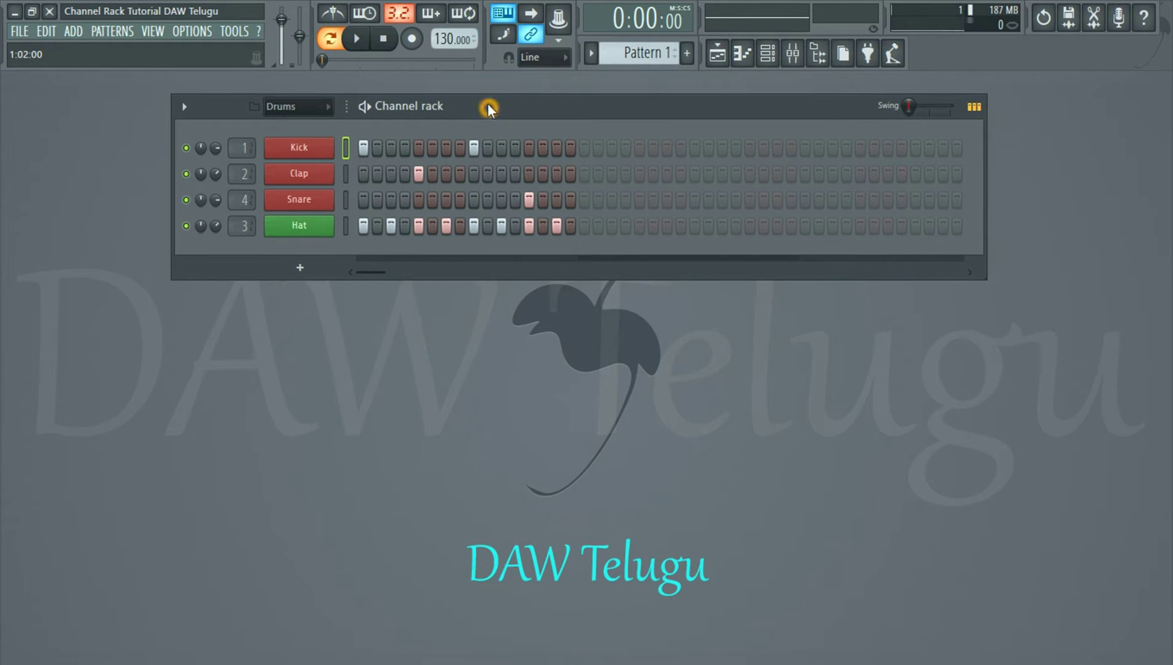
Step: Play the Drums pattern, stop it, play again and pause, then select the Hat channel
drag(487, 103, 489, 90)
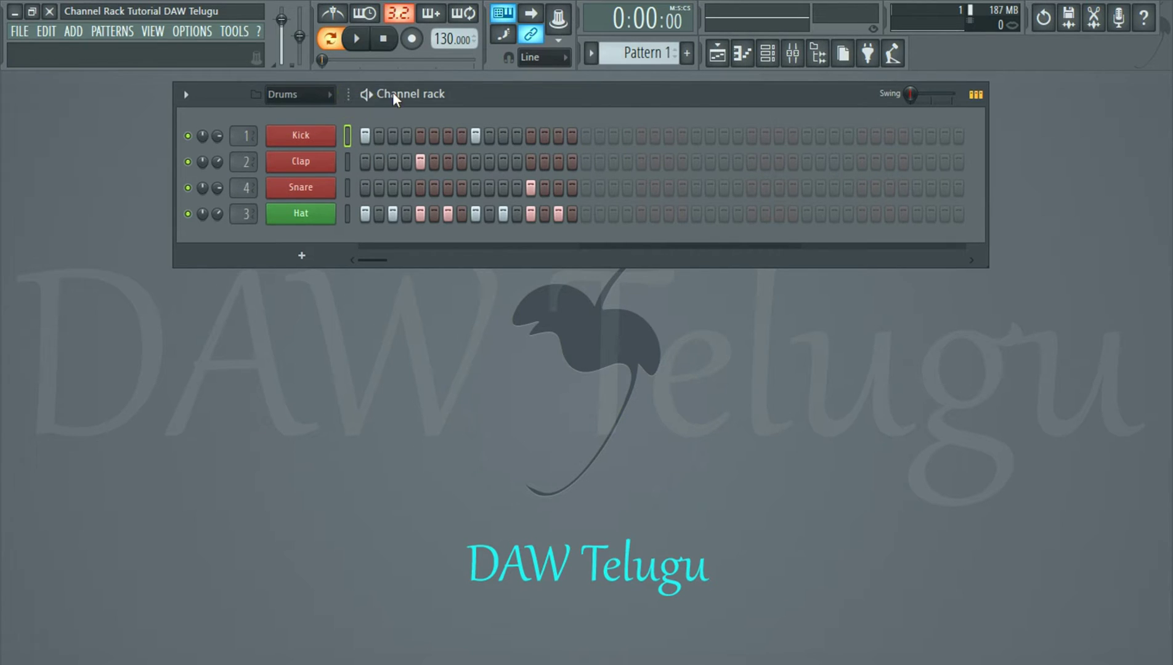
click(366, 93)
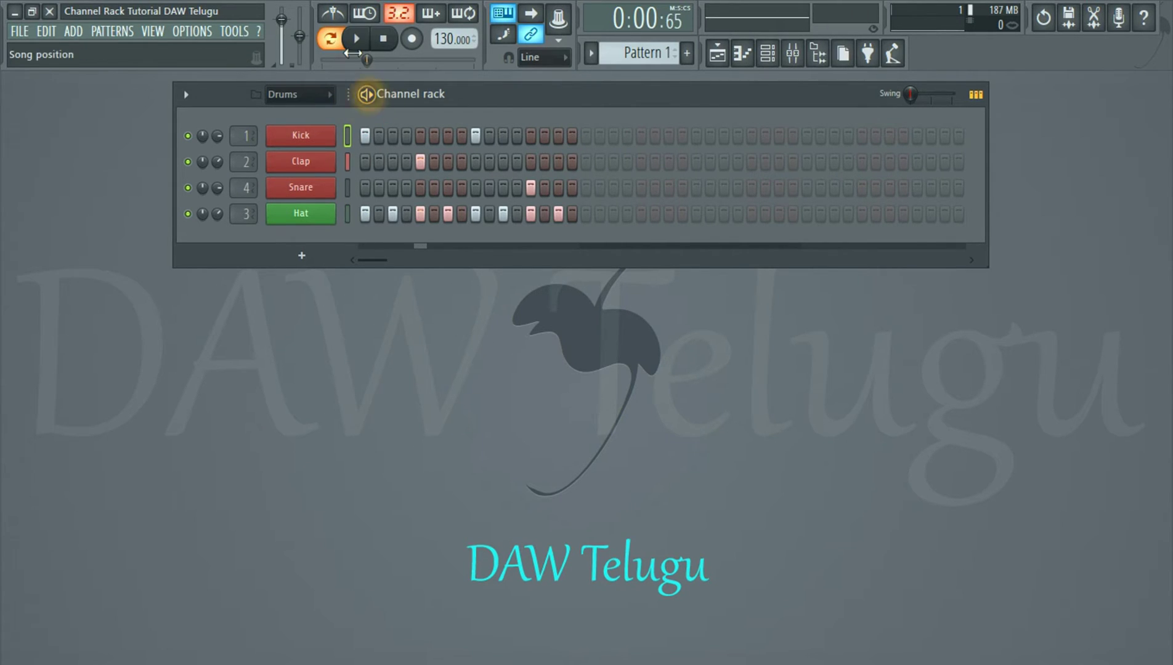
click(387, 39)
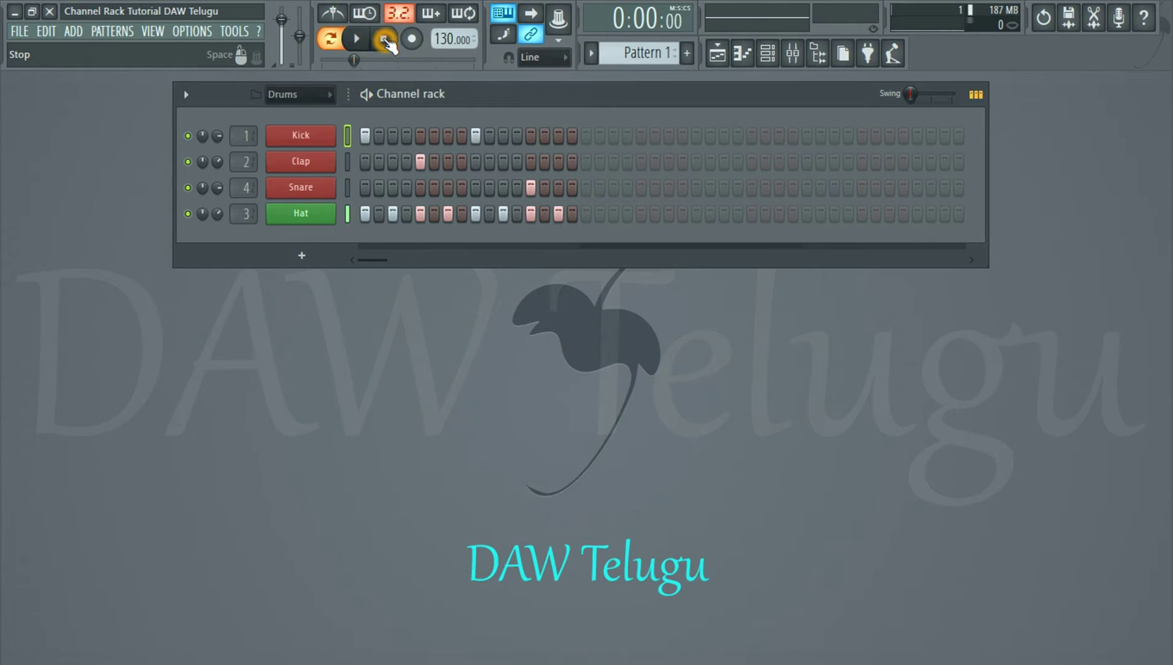
click(366, 94)
click(366, 95)
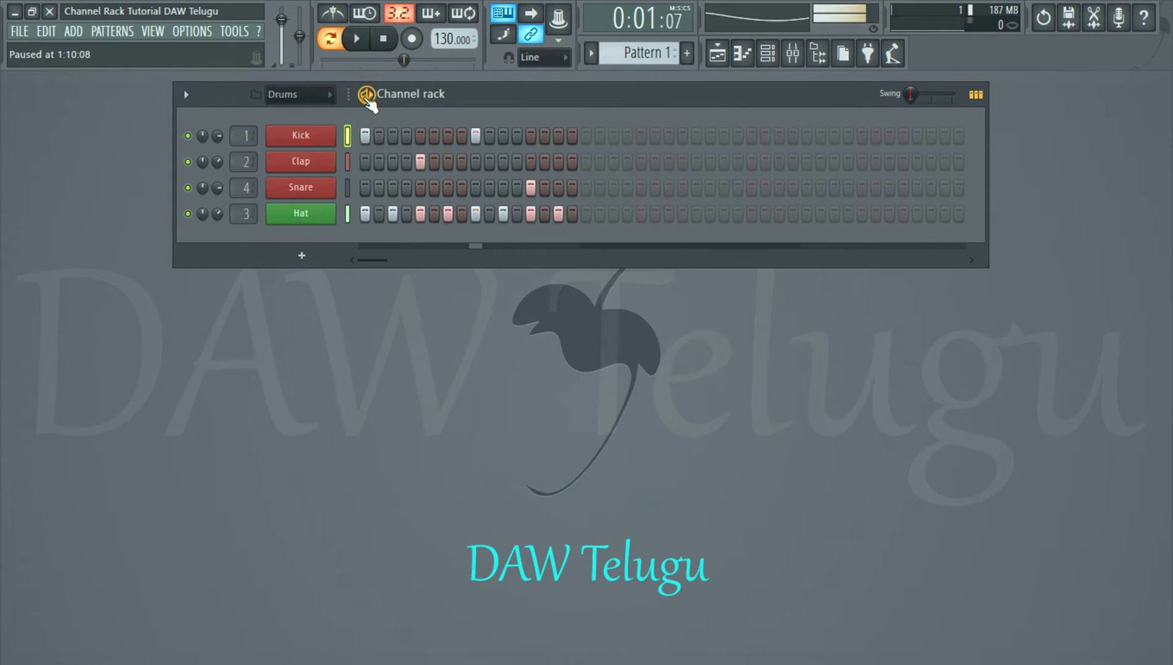
mouse_move(532, 102)
mouse_down()
mouse_move(534, 131)
mouse_move(531, 111)
mouse_up()
click(348, 242)
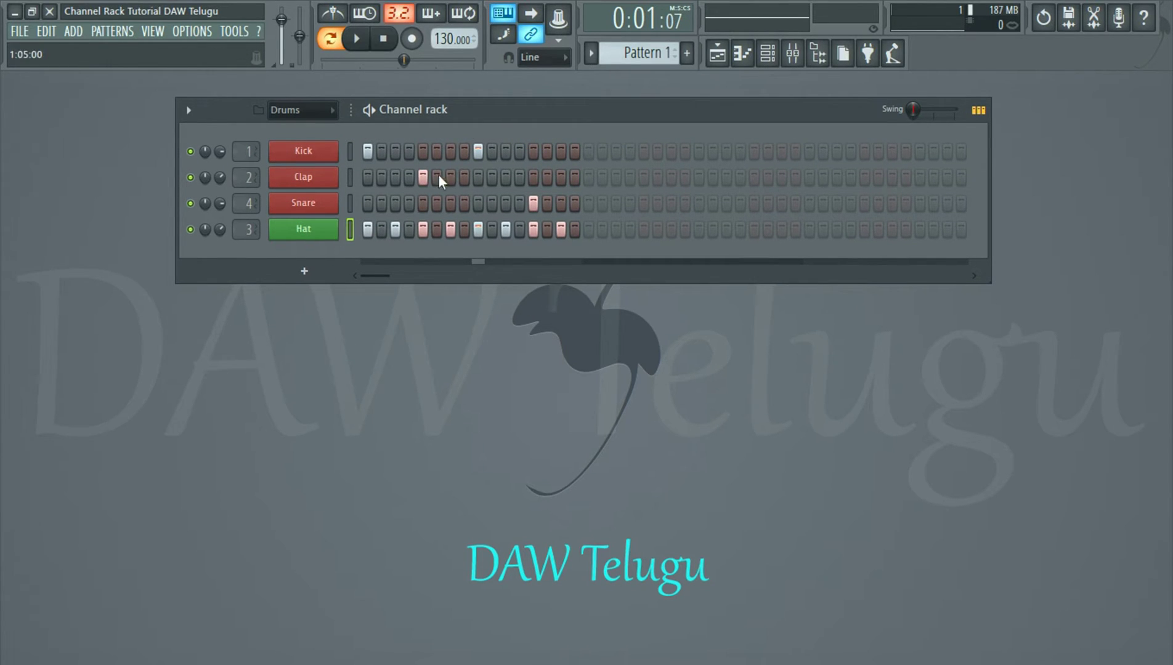
Step: Try main swing amounts from maximum down to minimum while the pattern plays, then stop
click(923, 115)
drag(922, 113, 922, 74)
click(357, 38)
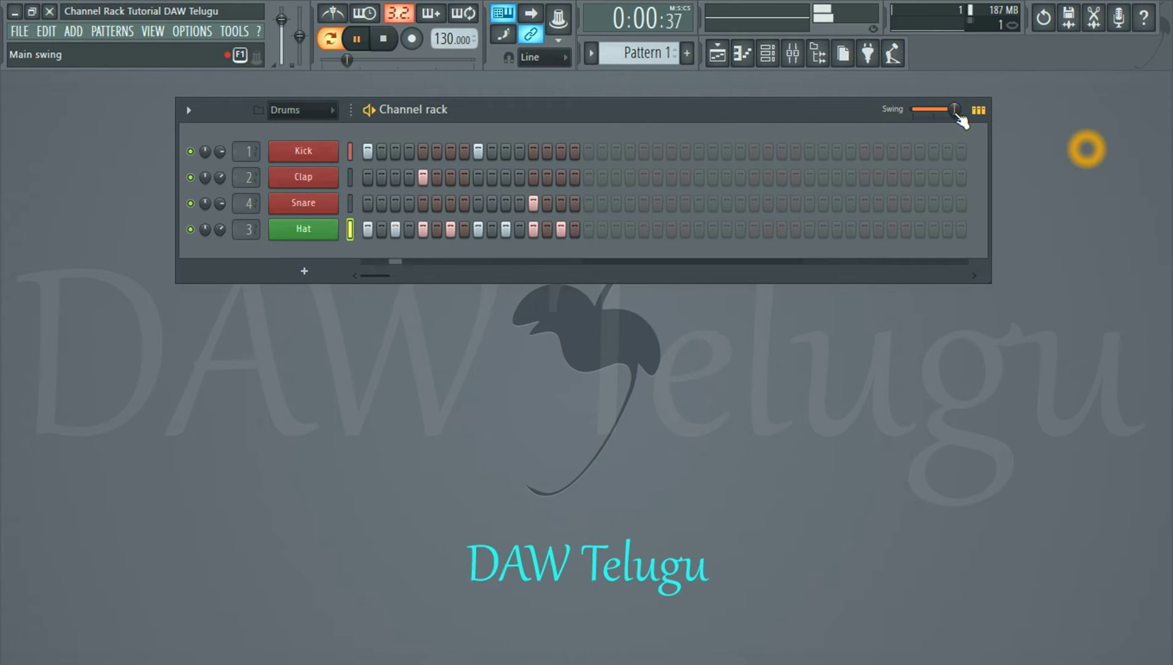
drag(959, 116, 864, 99)
click(399, 45)
Step: Turn on Hat step 2 and play the pattern with the main swing raised to maximum
click(380, 228)
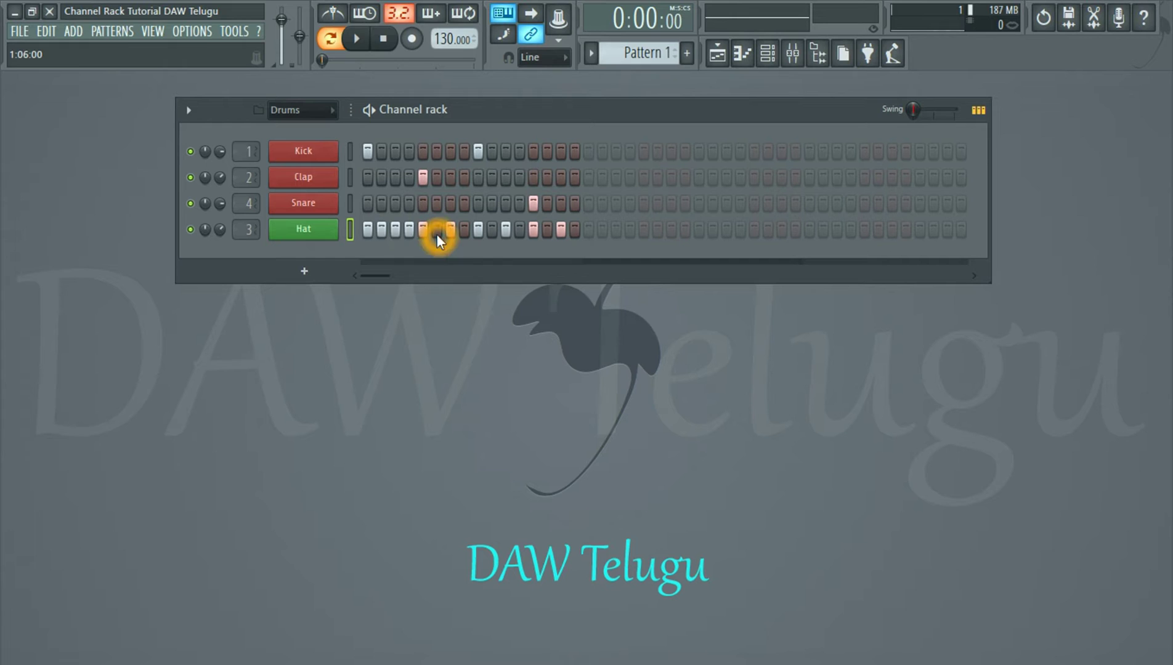
click(356, 39)
click(921, 120)
drag(921, 121, 961, 123)
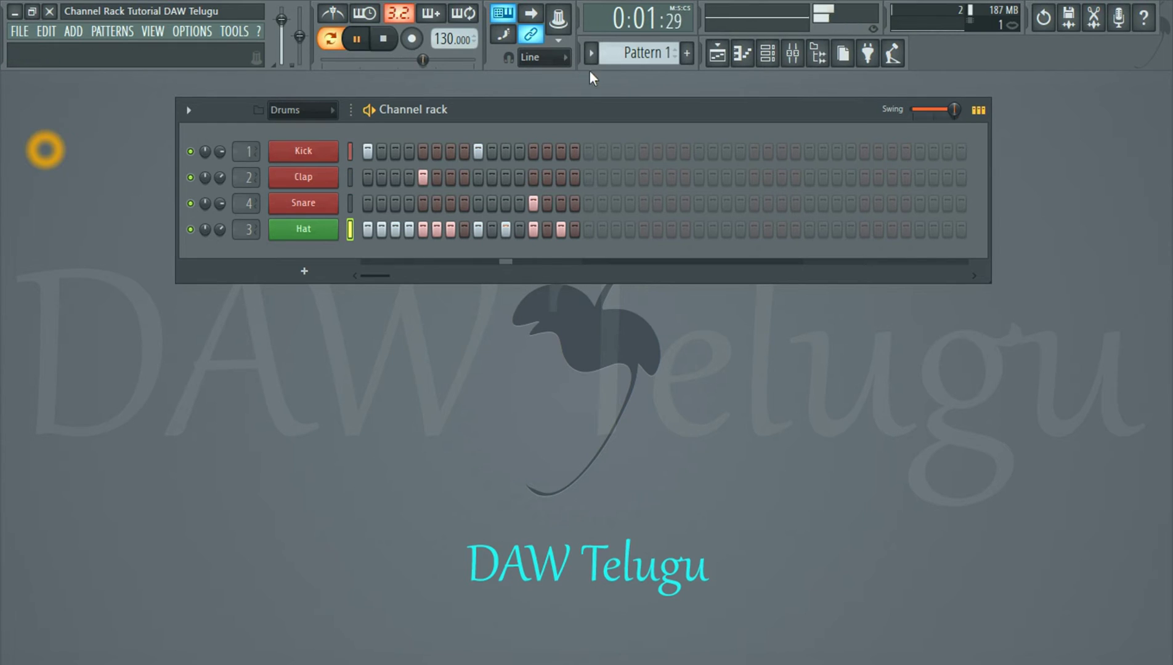
Step: Restart the pattern loop and sweep the main swing down from full while listening
click(384, 39)
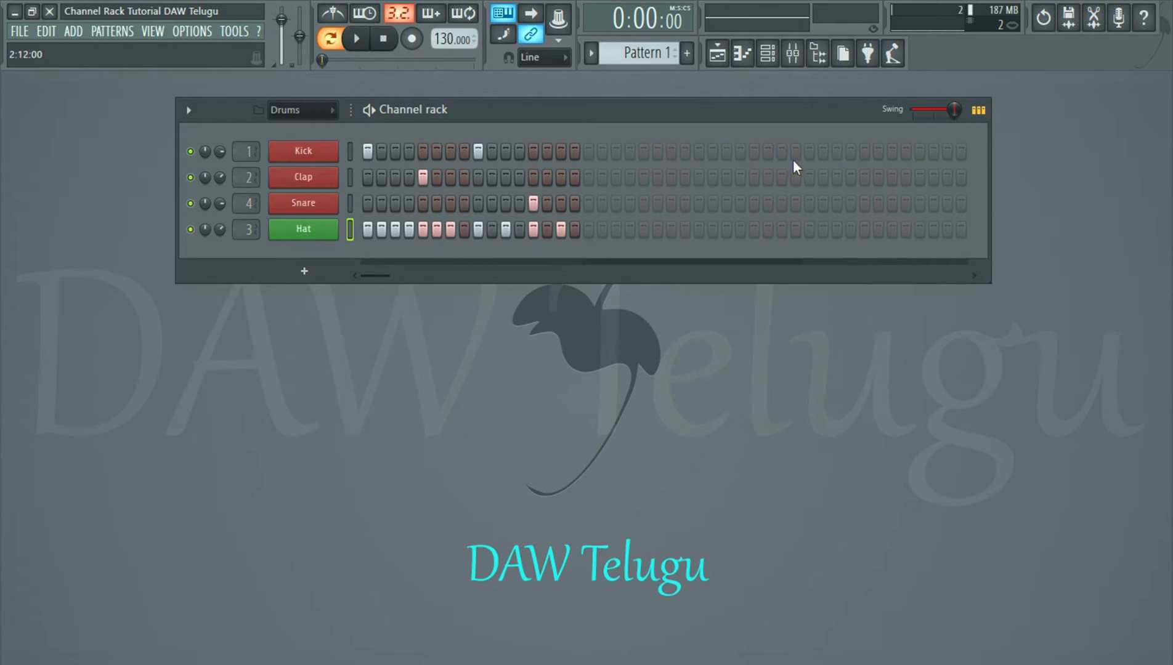
click(358, 40)
click(359, 42)
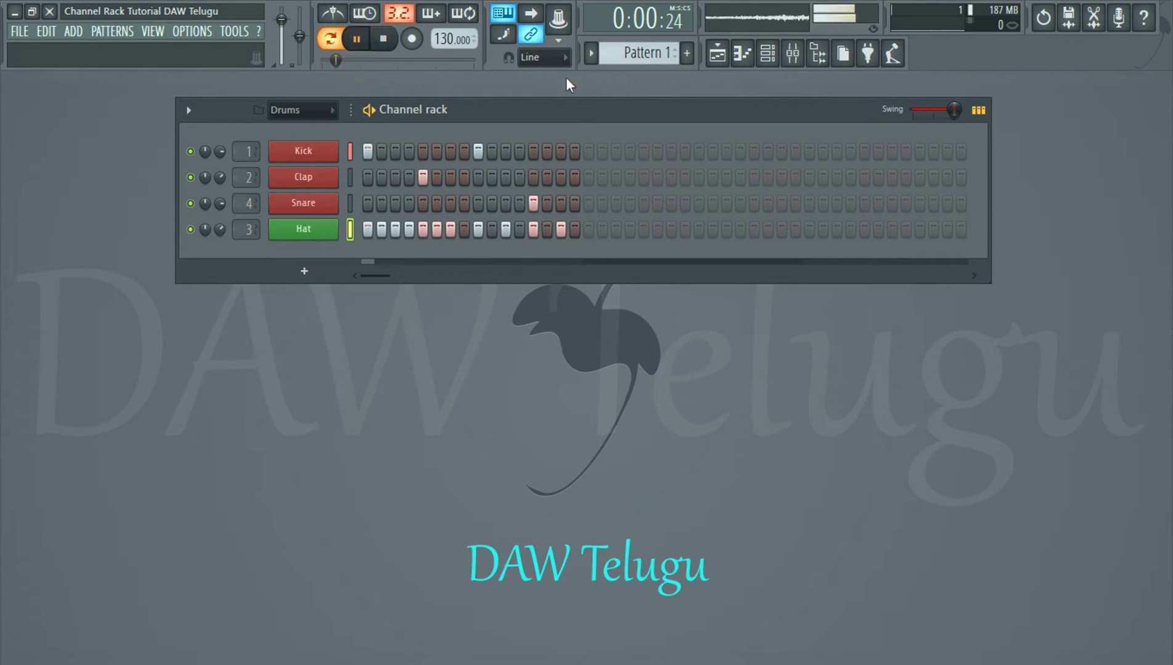
mouse_move(959, 120)
mouse_down()
mouse_move(912, 130)
mouse_move(961, 123)
mouse_up()
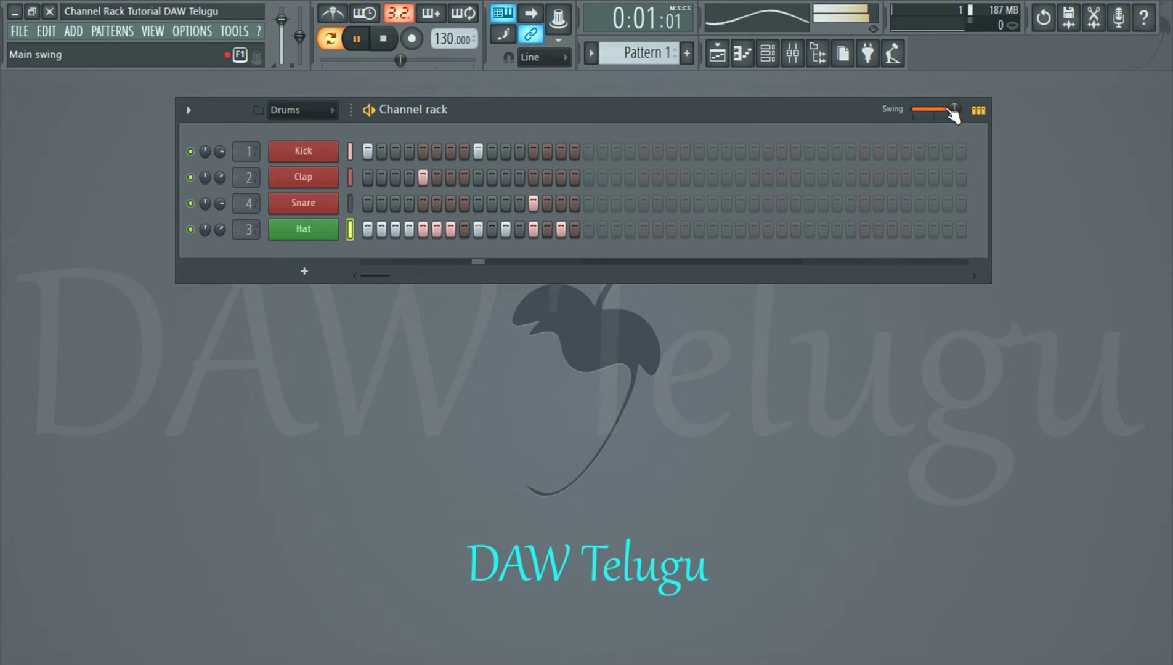
Step: Solo the Hat channel and play it with the main swing set to 60%
click(383, 38)
click(189, 230)
right_click(189, 230)
click(204, 238)
click(356, 39)
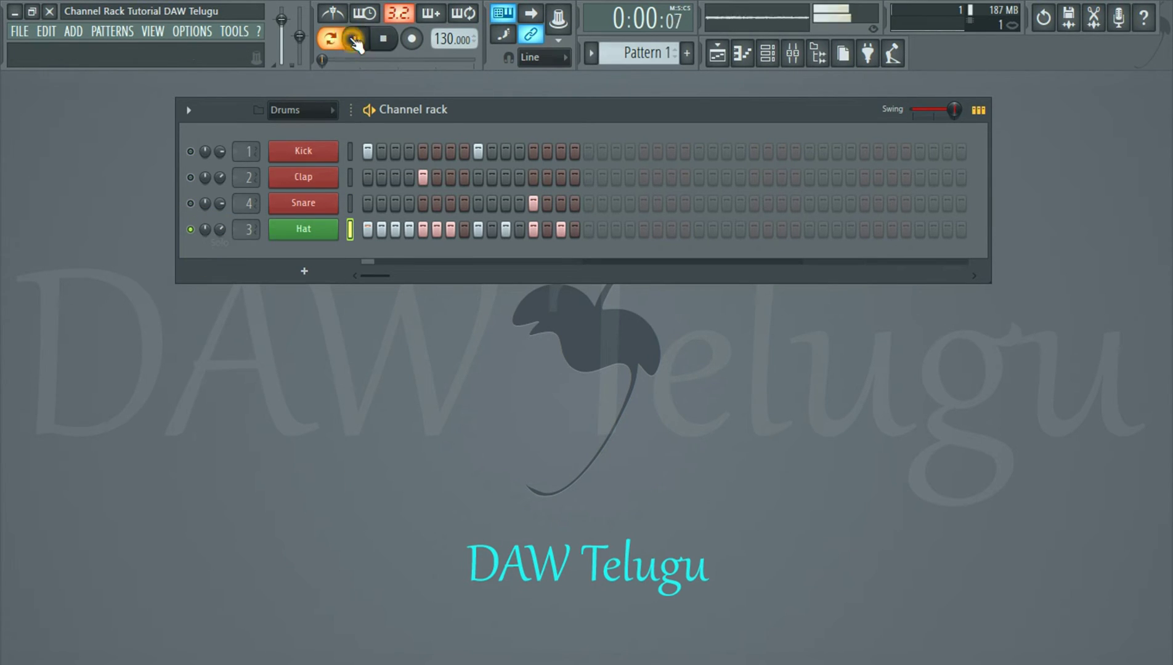
drag(950, 113, 915, 116)
click(1096, 138)
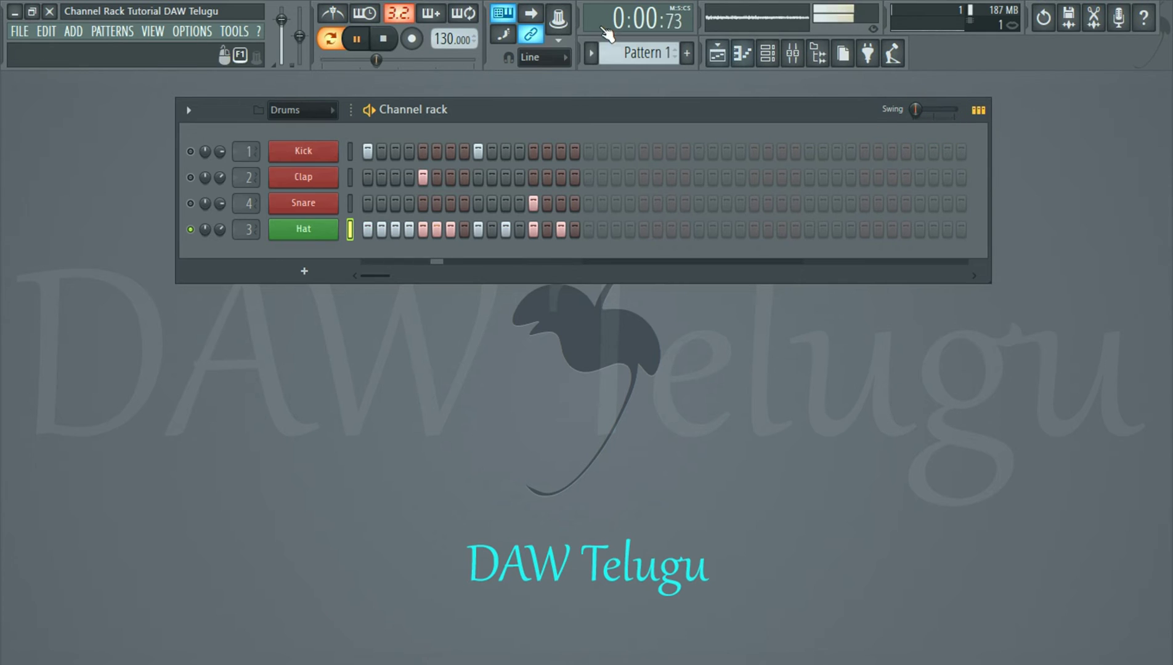
Step: Stop playback and unsolo the Hat so all channels play again
click(383, 39)
click(190, 230)
right_click(189, 233)
click(204, 236)
click(193, 135)
click(981, 110)
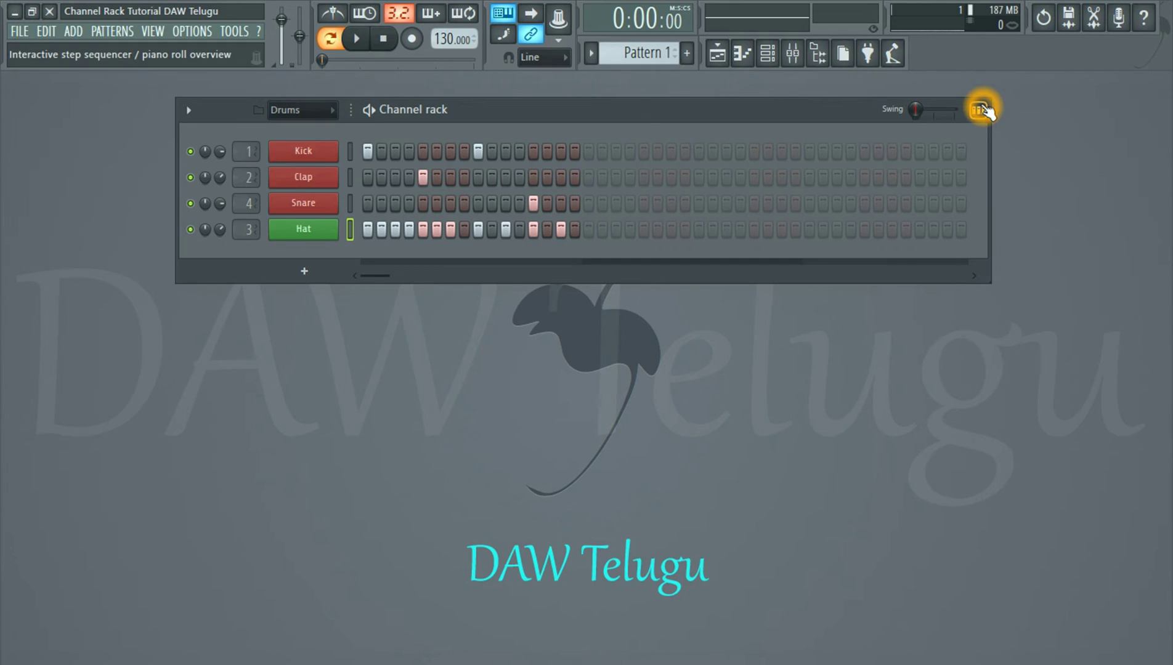
click(548, 164)
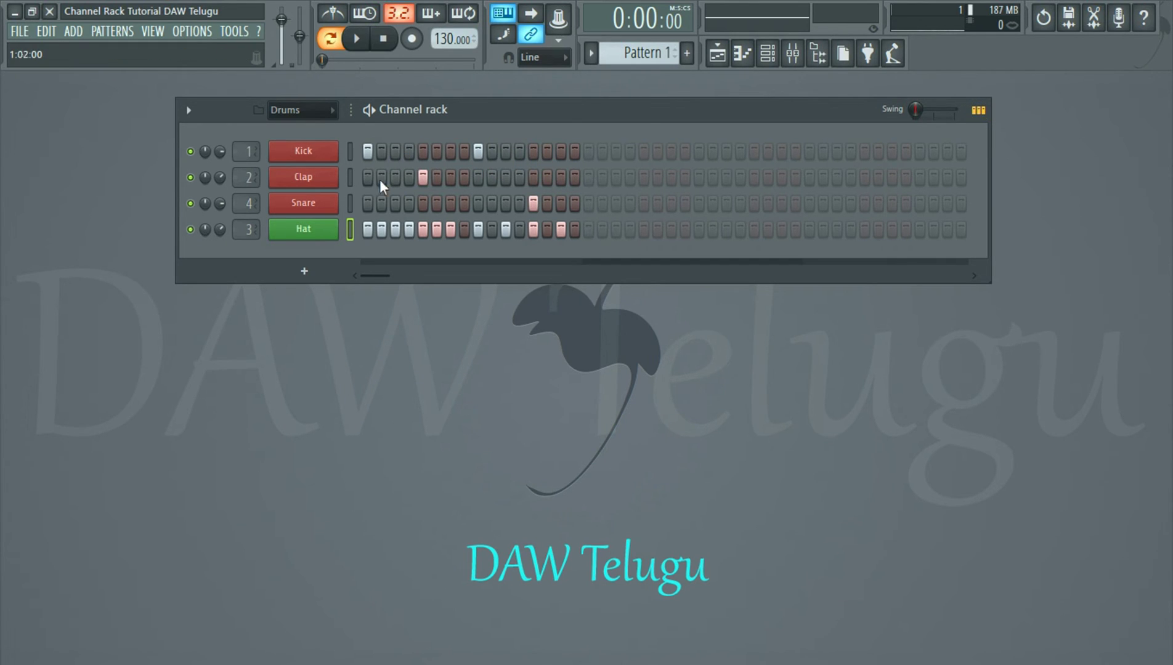
click(978, 110)
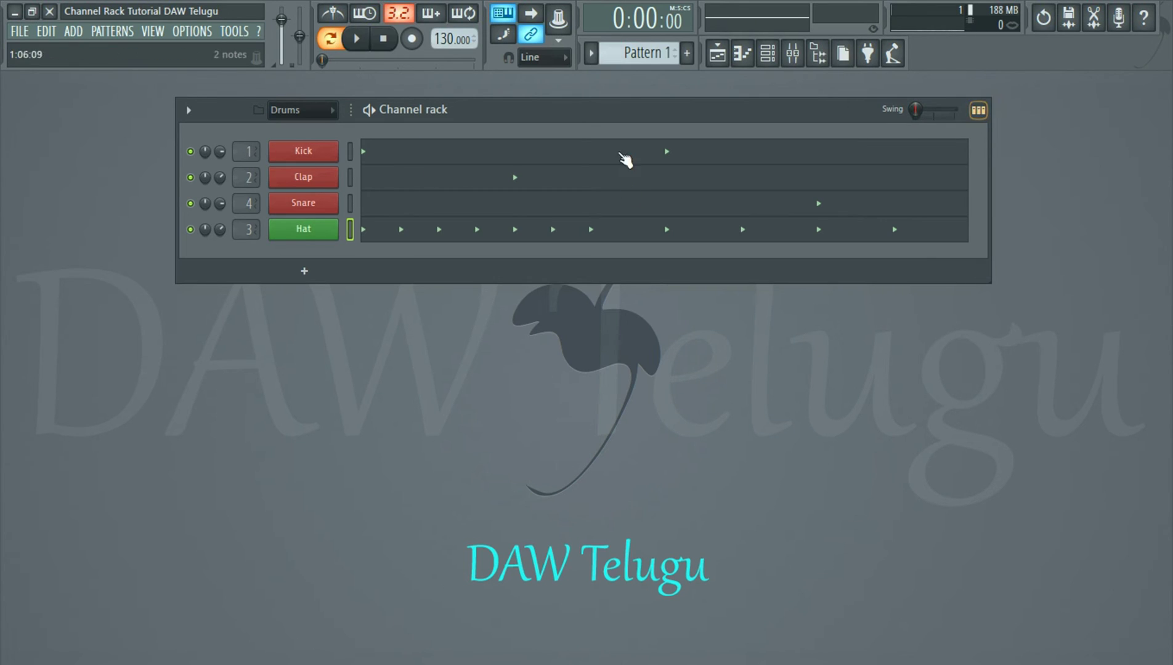
click(441, 230)
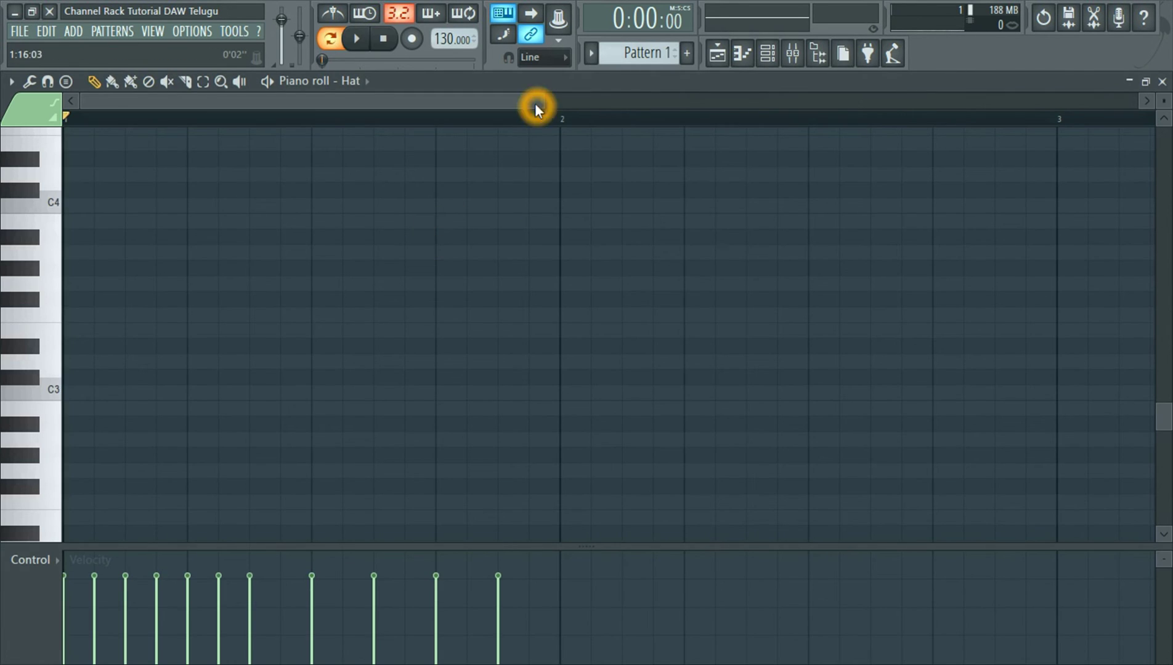
click(1162, 82)
click(979, 109)
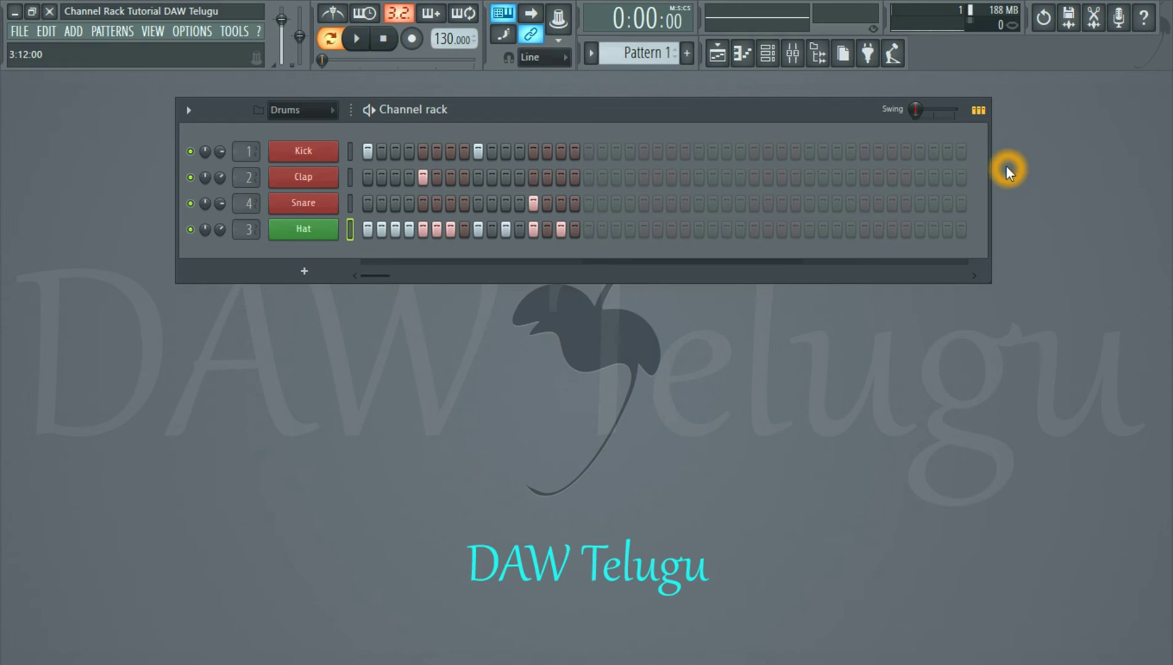
click(589, 155)
click(588, 152)
click(643, 154)
click(643, 154)
drag(527, 113, 528, 106)
click(311, 263)
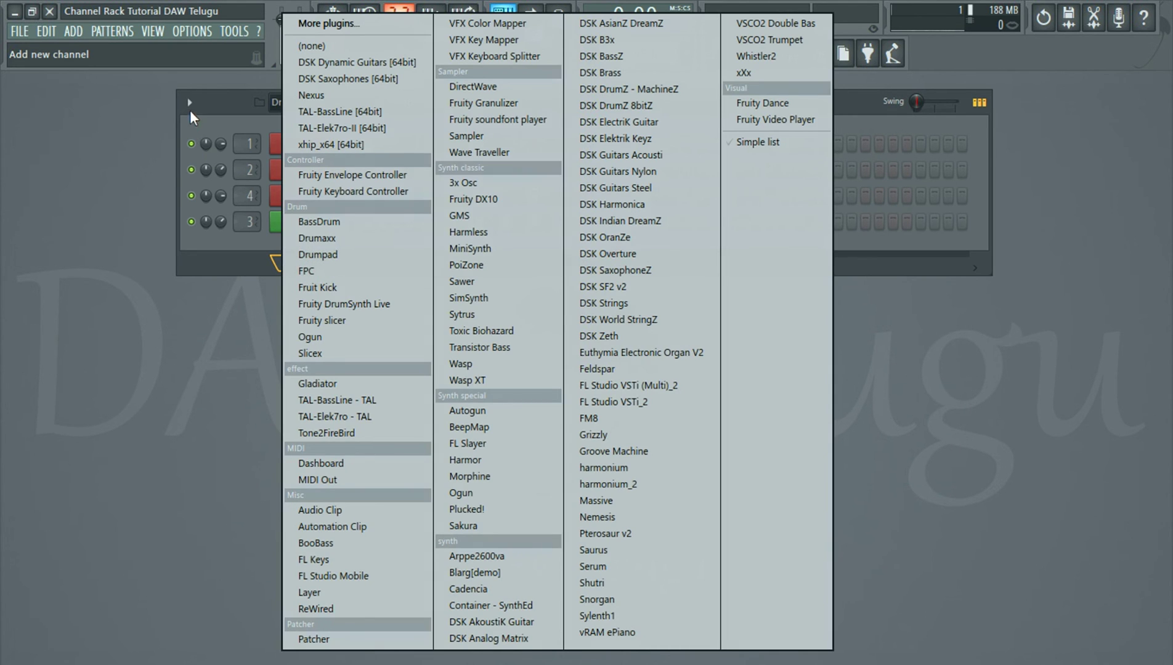
click(189, 102)
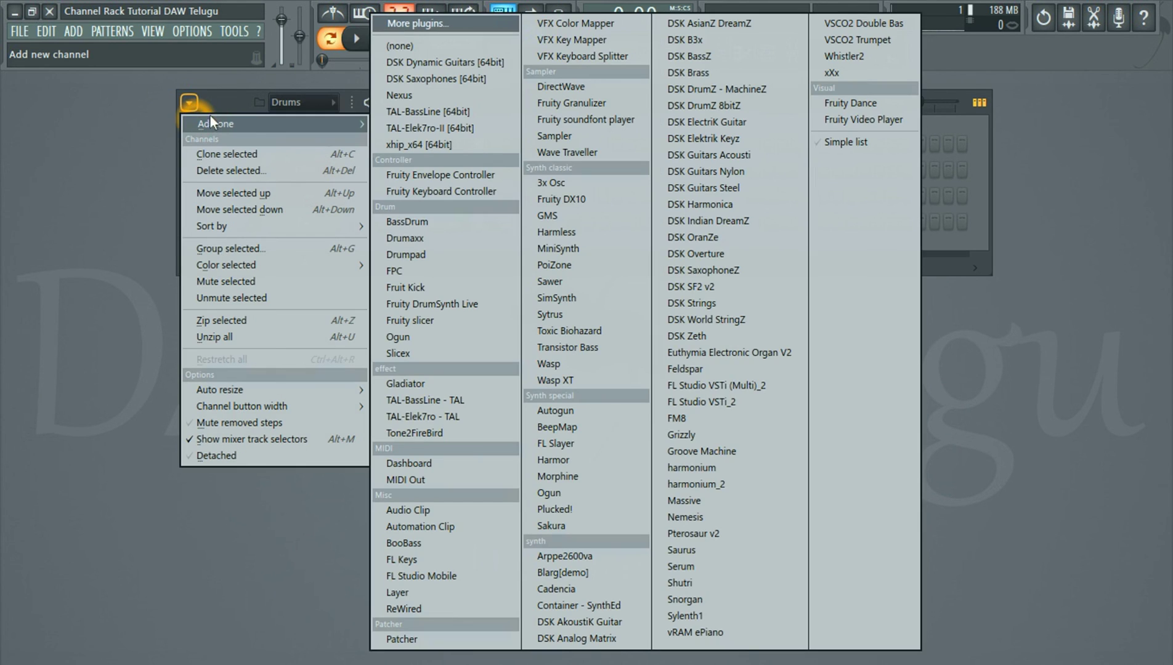
click(234, 100)
click(314, 265)
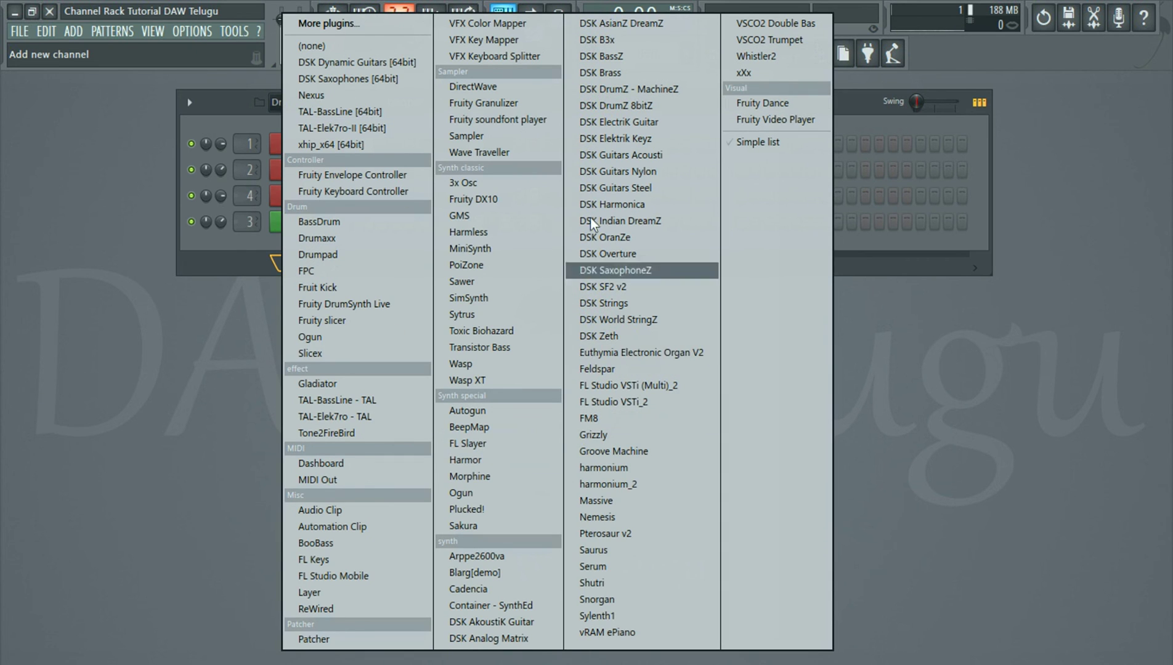
click(859, 127)
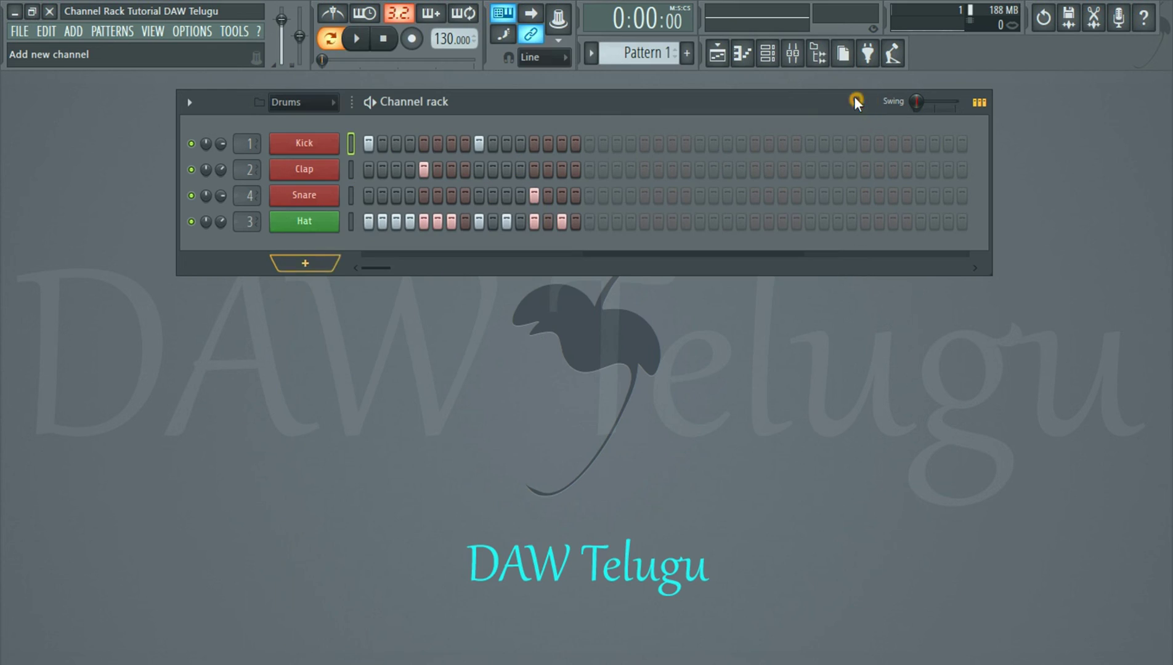
drag(539, 111, 520, 115)
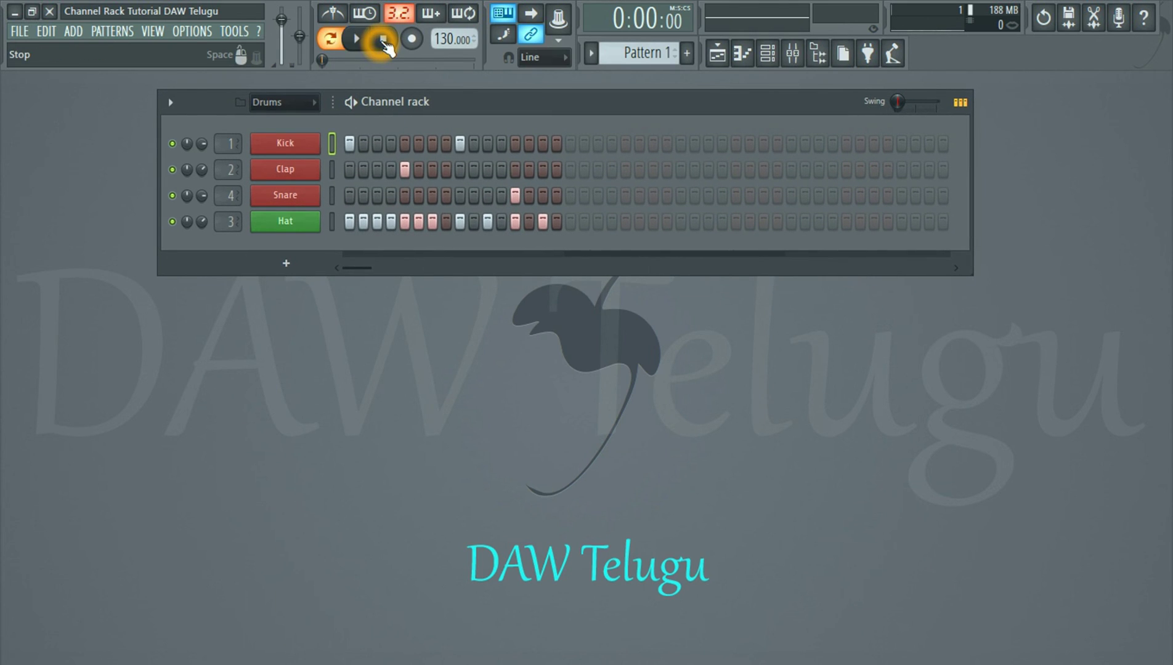
click(383, 42)
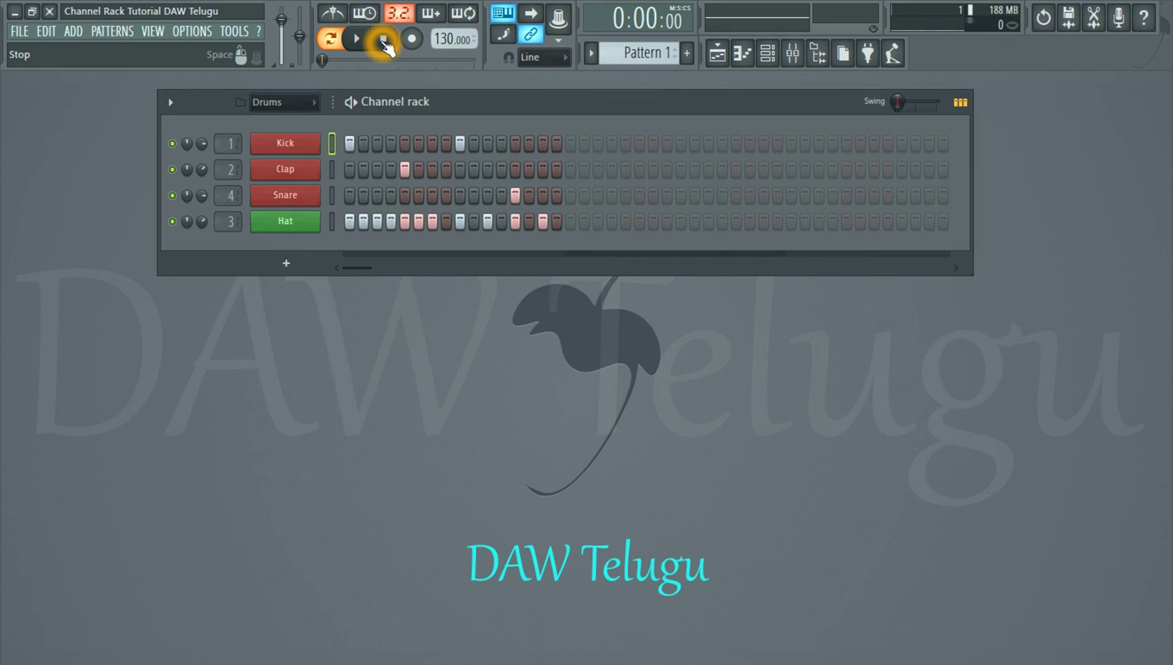